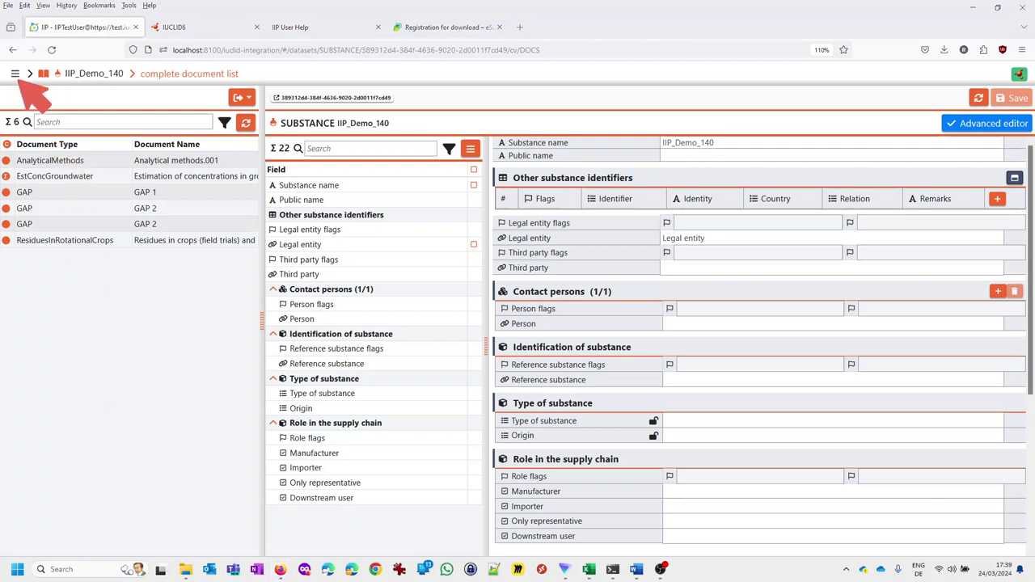
# Step: Review the IUCLID connection and administrative settings, and return to the home page
pyautogui.click(14, 73)
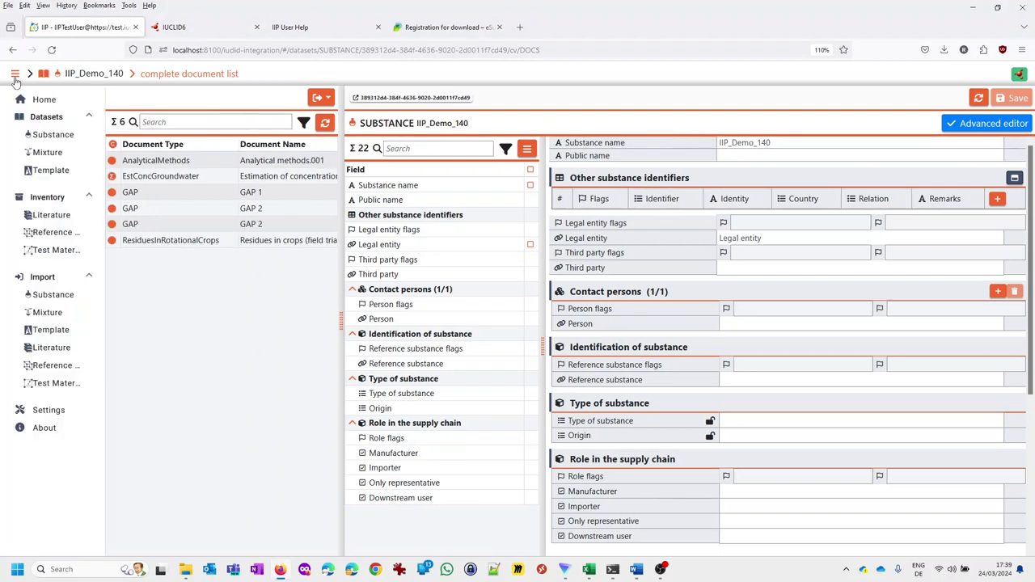
pyautogui.click(49, 411)
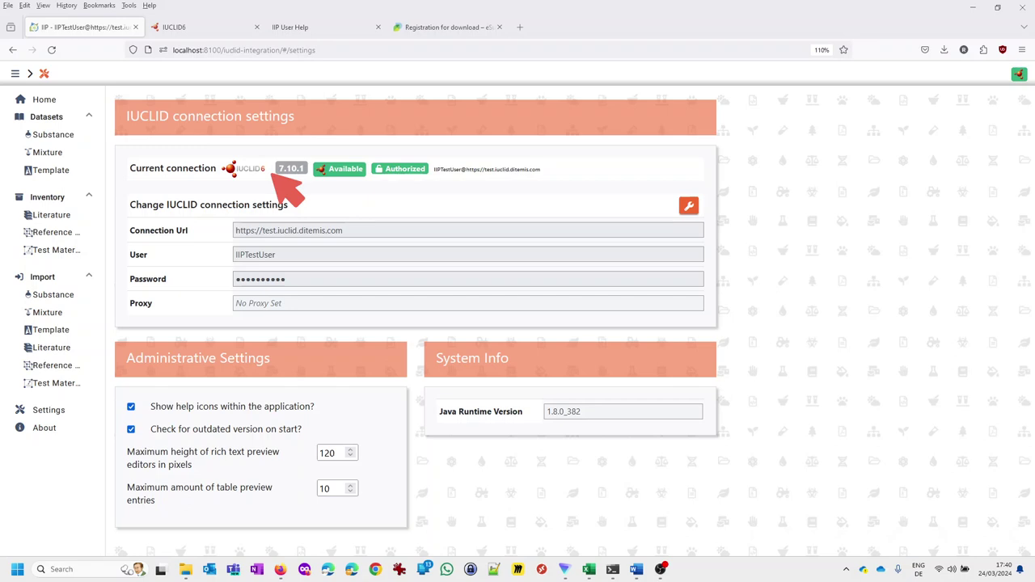
pyautogui.click(41, 101)
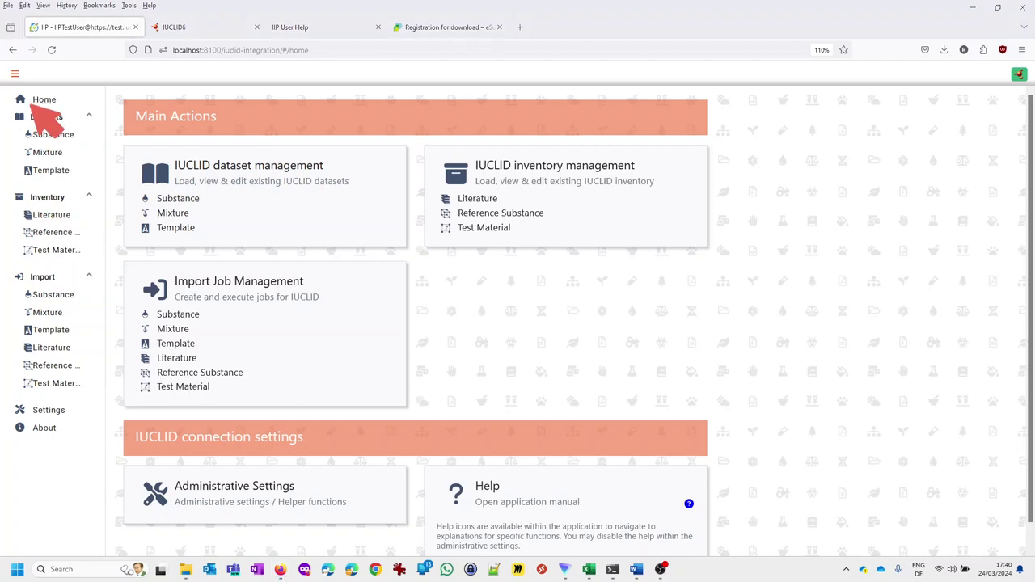
# Step: Open the application manual and read the sections on keyboard editing and text field differences, down to the table of key behaviours
pyautogui.click(487, 493)
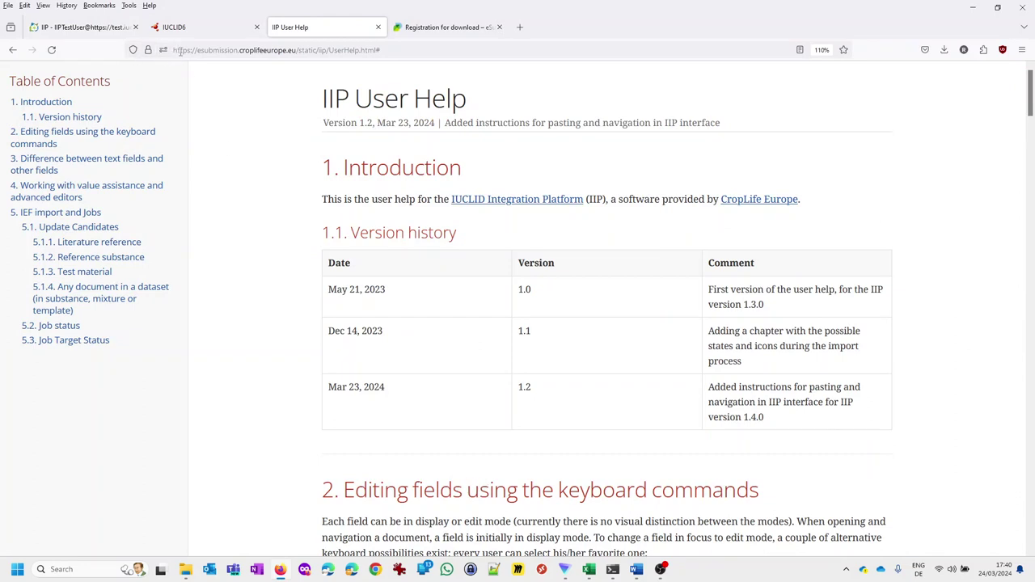
pyautogui.click(38, 138)
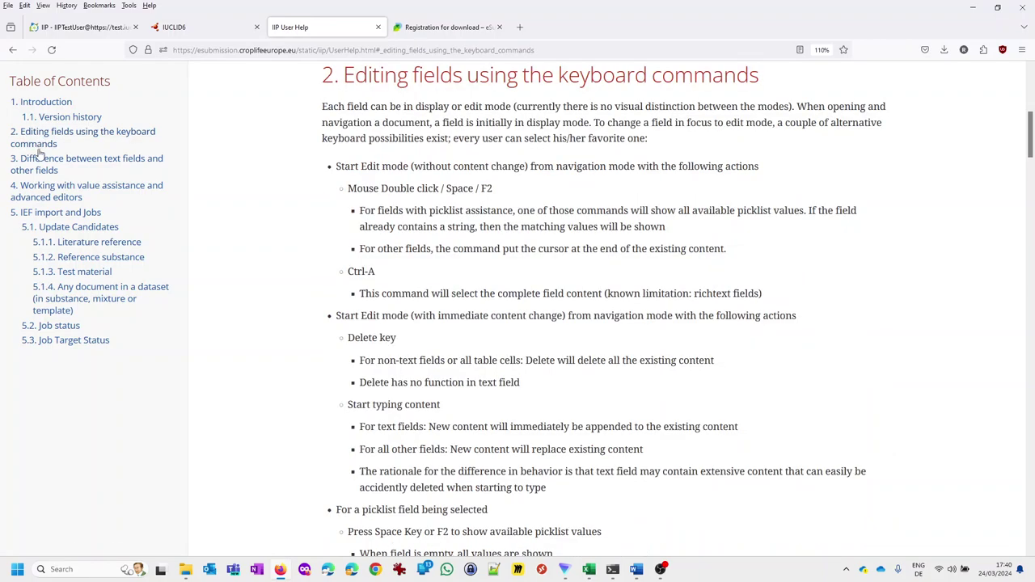
pyautogui.scroll(-2, 279, 249)
pyautogui.scroll(-2, 281, 249)
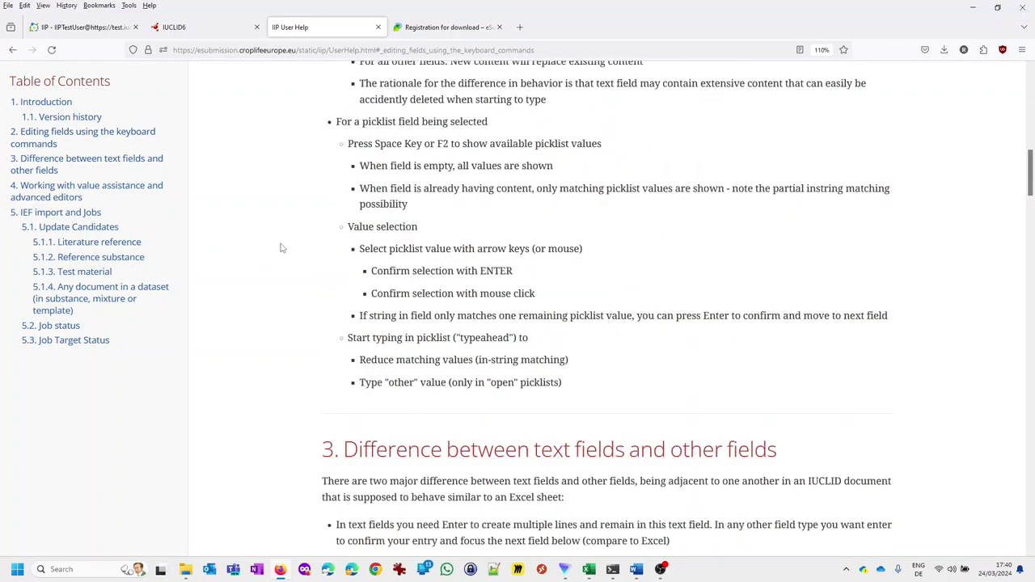
pyautogui.scroll(-5, 282, 248)
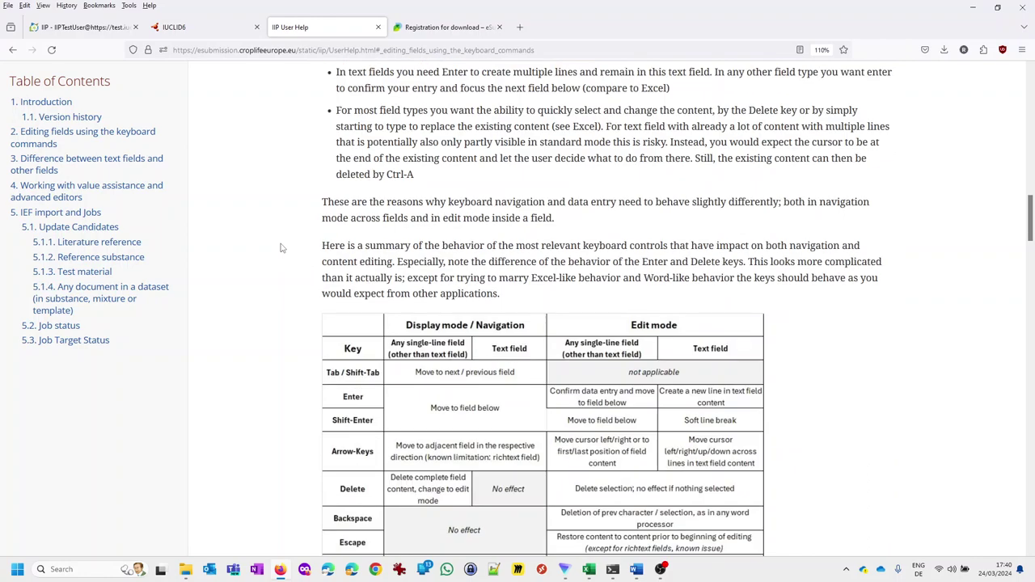
pyautogui.scroll(-2, 282, 248)
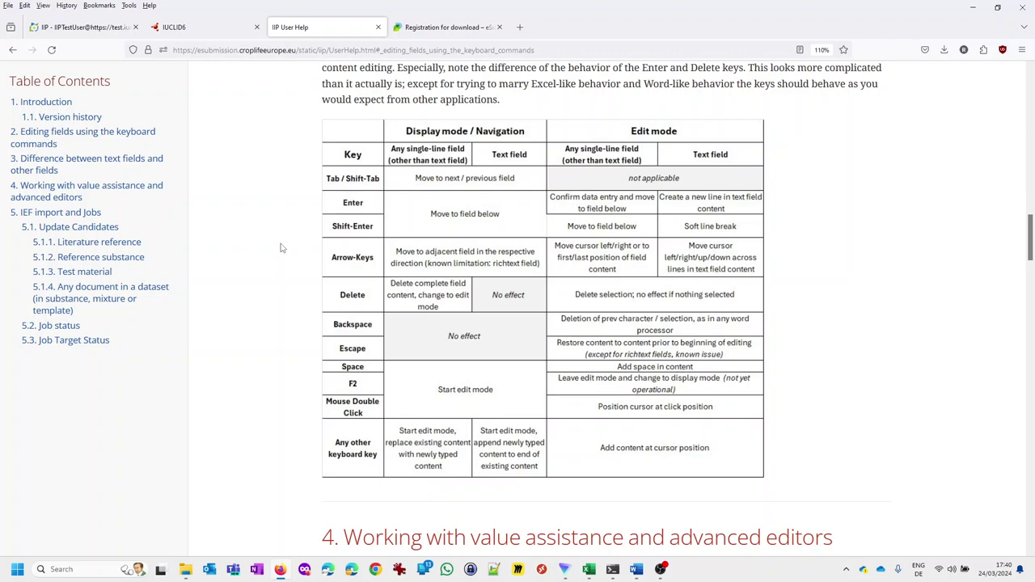
# Step: Return to the IIP application and open the ResiduesInRotationalCrops document from the complete document list of substance IIP_Demo_140
pyautogui.click(113, 30)
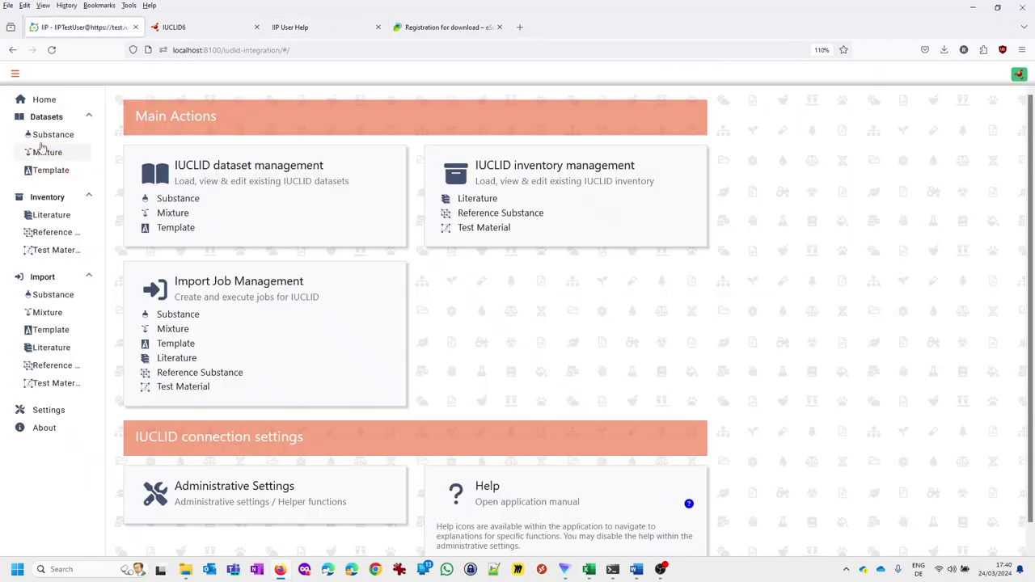
pyautogui.click(41, 134)
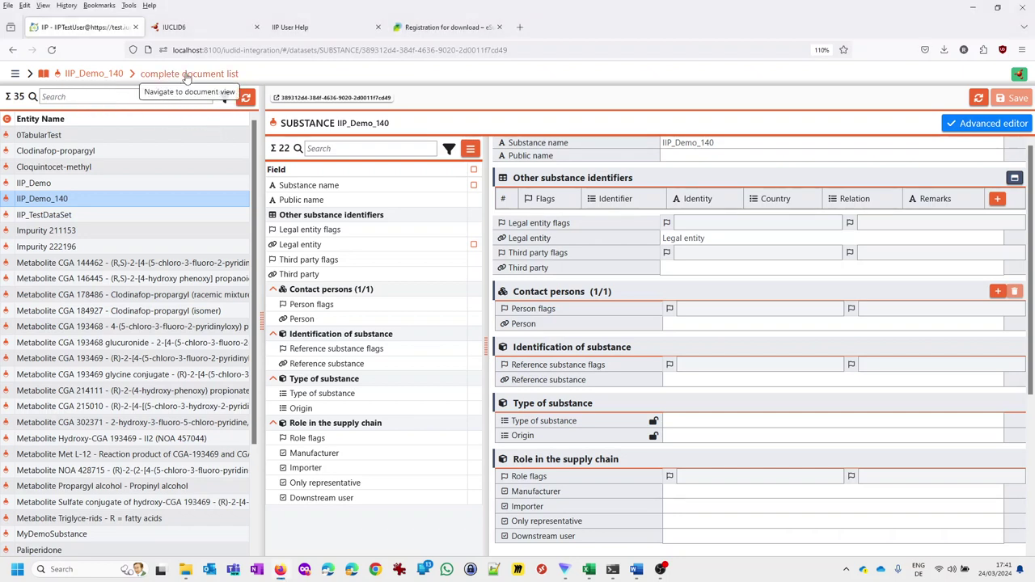
pyautogui.click(186, 74)
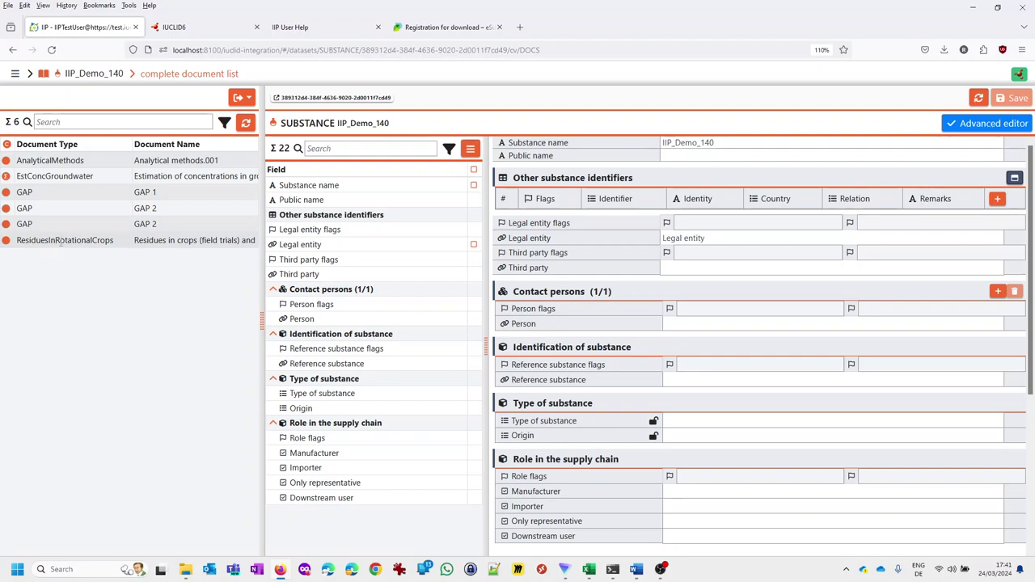
pyautogui.click(60, 241)
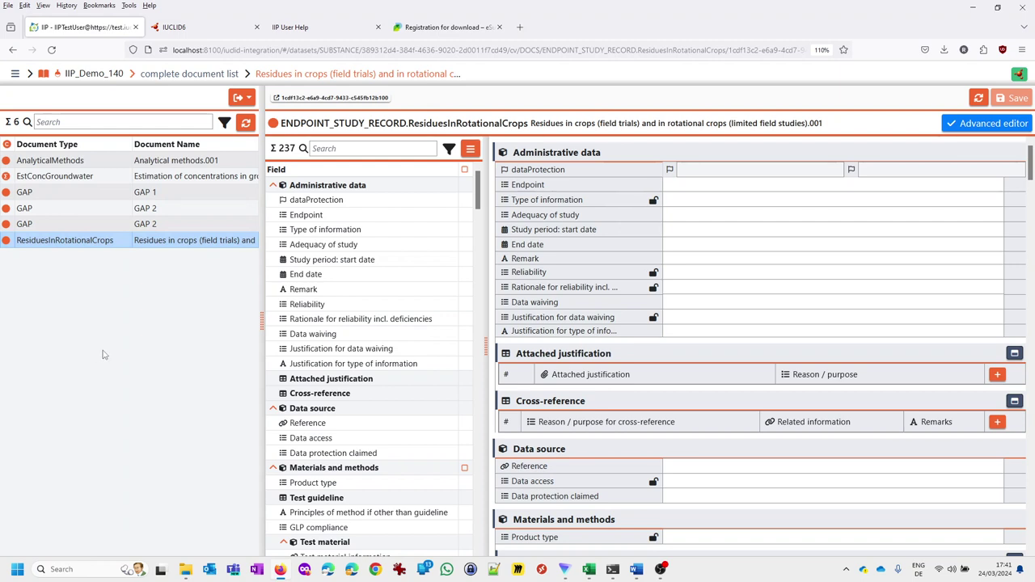
# Step: Narrow the document list pane and slightly widen the field list pane to give the document form more room
pyautogui.moveTo(262, 322); pyautogui.dragTo(241, 324)
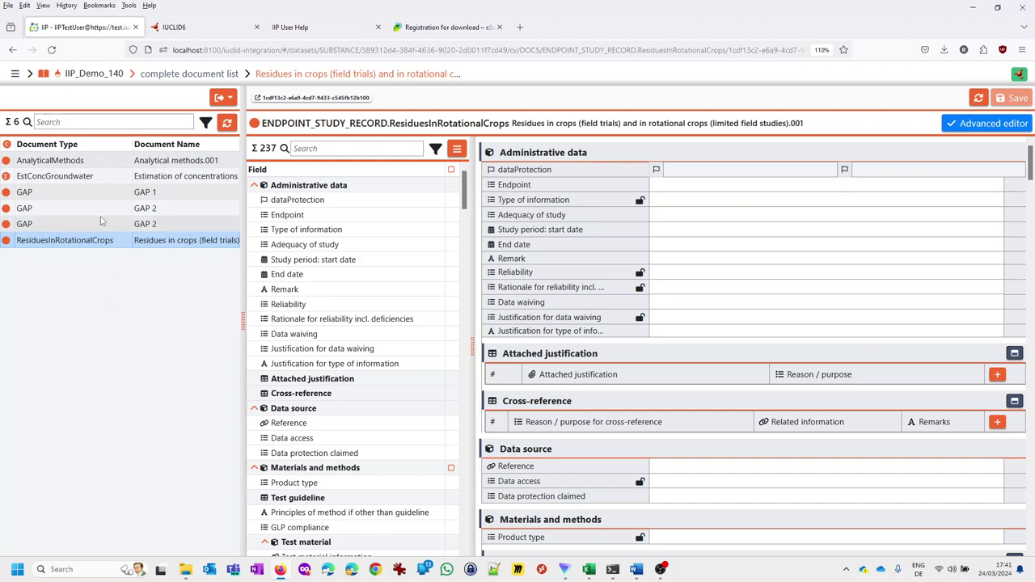
pyautogui.moveTo(243, 324); pyautogui.dragTo(205, 331)
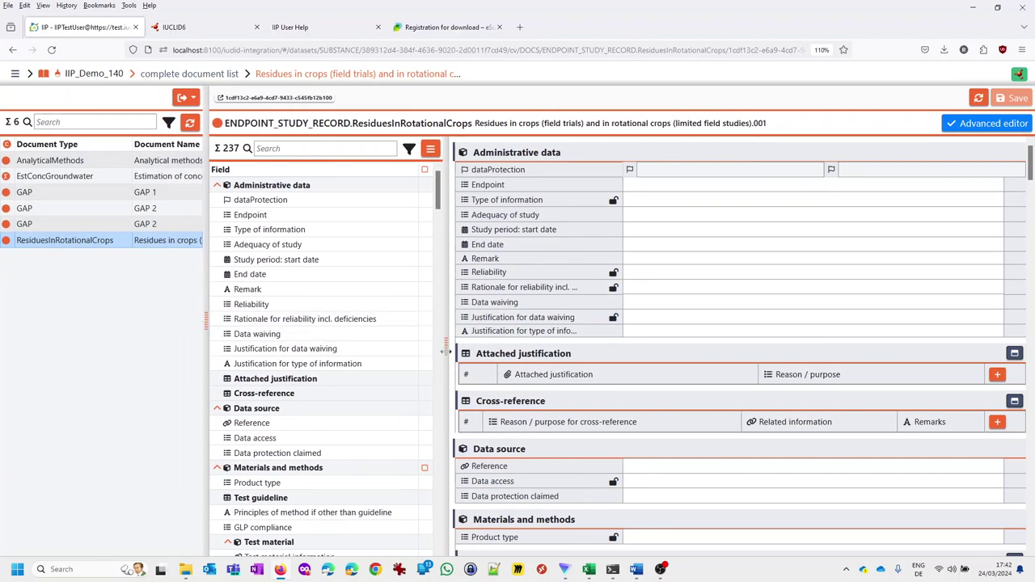
pyautogui.moveTo(445, 351)
pyautogui.mouseDown()
pyautogui.moveTo(333, 355)
pyautogui.moveTo(482, 360)
pyautogui.moveTo(456, 354)
pyautogui.mouseUp()
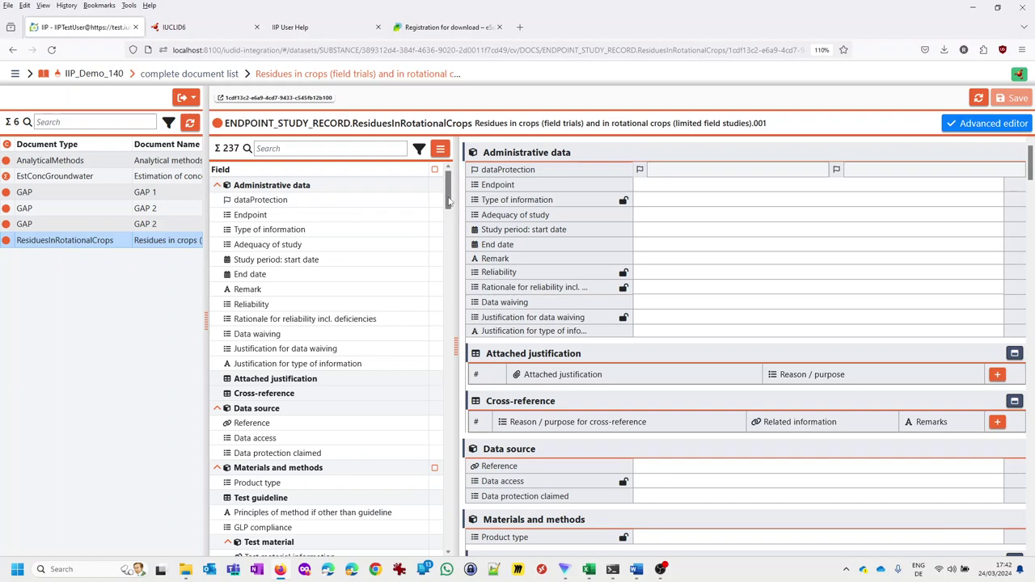
# Step: Use the field list to jump to fields under Geographic location and soil characteristics, ending at Crop grouping (primary)
pyautogui.moveTo(447, 202); pyautogui.dragTo(446, 265)
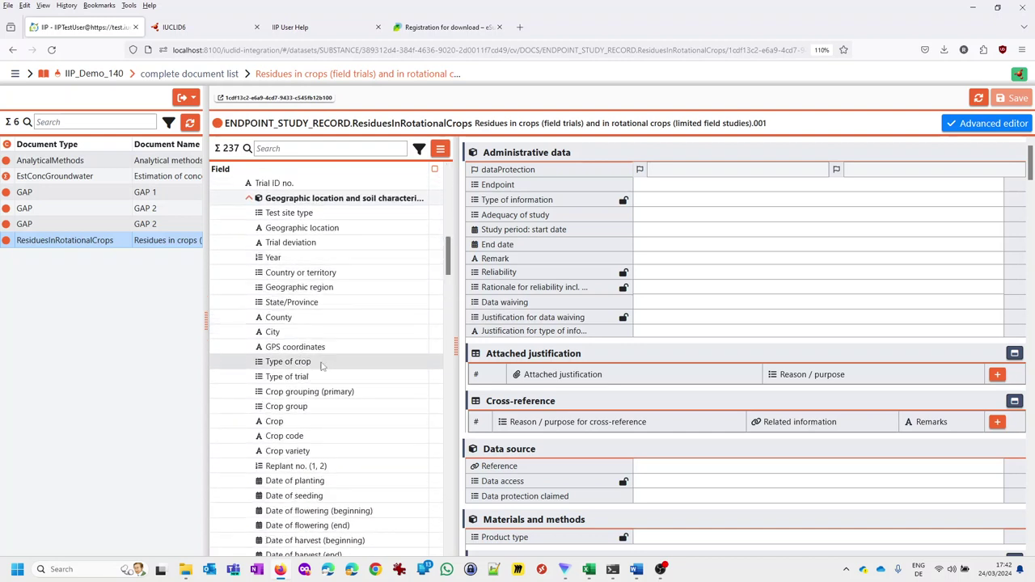
pyautogui.click(286, 286)
pyautogui.click(287, 346)
pyautogui.click(287, 361)
pyautogui.click(307, 391)
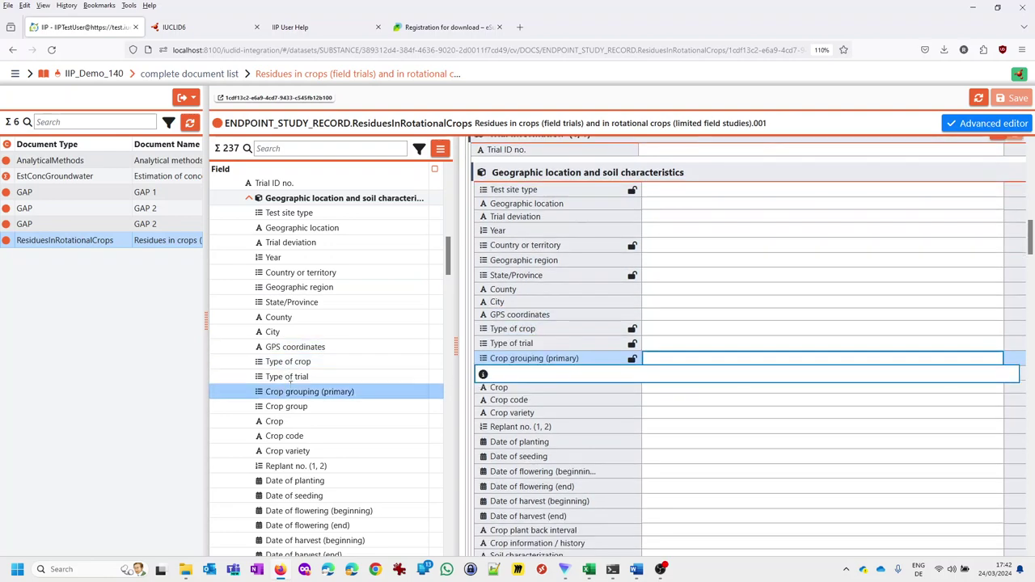
# Step: Jump through the field list to the Plot description, Plot (1/1) and Application (1/4) blocks
pyautogui.scroll(-3, 296, 380)
pyautogui.scroll(-2, 296, 380)
pyautogui.click(296, 406)
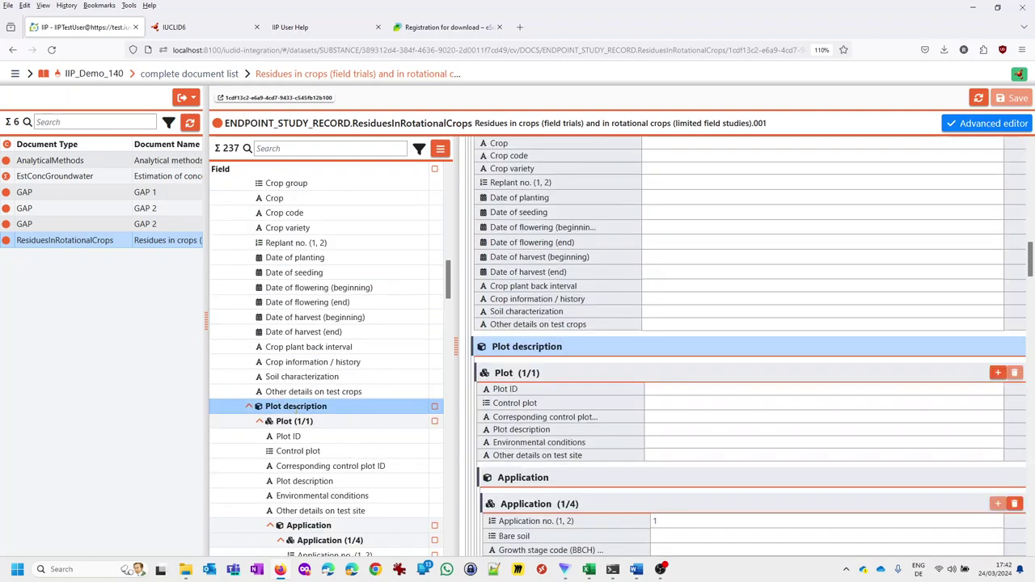
pyautogui.click(291, 421)
pyautogui.scroll(-3, 296, 361)
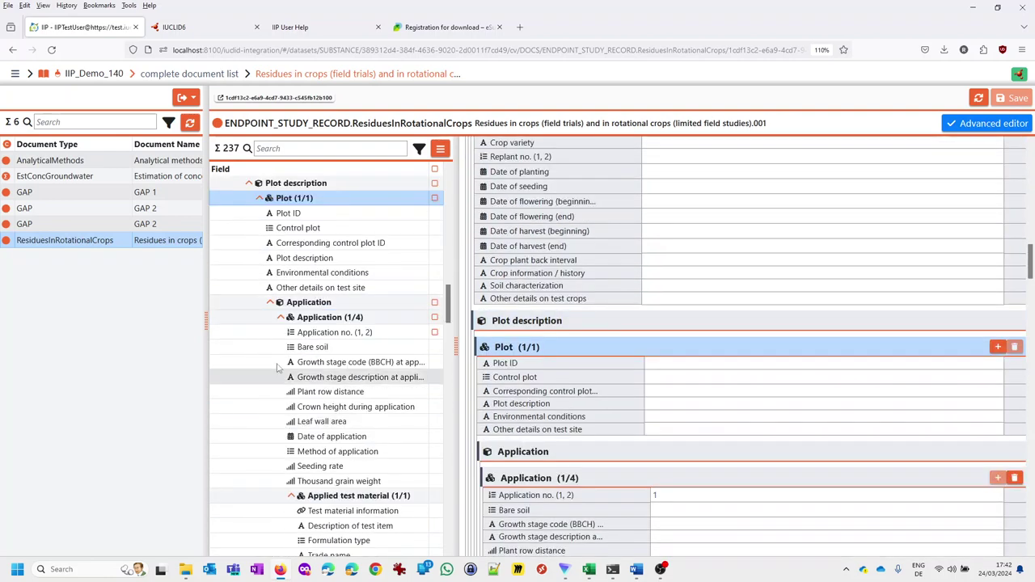
pyautogui.click(319, 317)
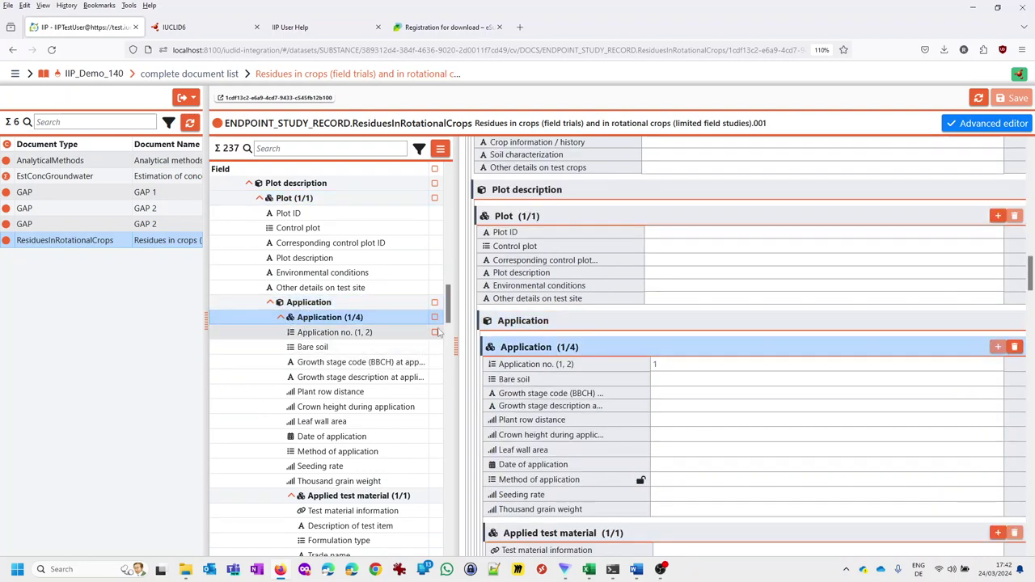
# Step: Go through the Applied test material and Active ingredients fields of the first application, ending at Bare soil in Application (2/4)
pyautogui.moveTo(448, 323); pyautogui.dragTo(450, 352)
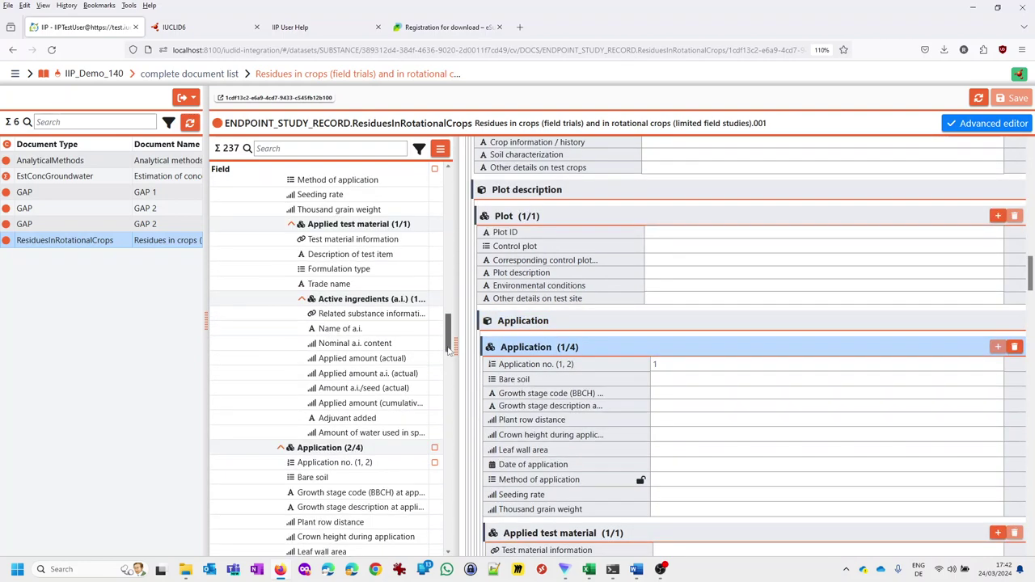
pyautogui.click(338, 230)
pyautogui.click(329, 284)
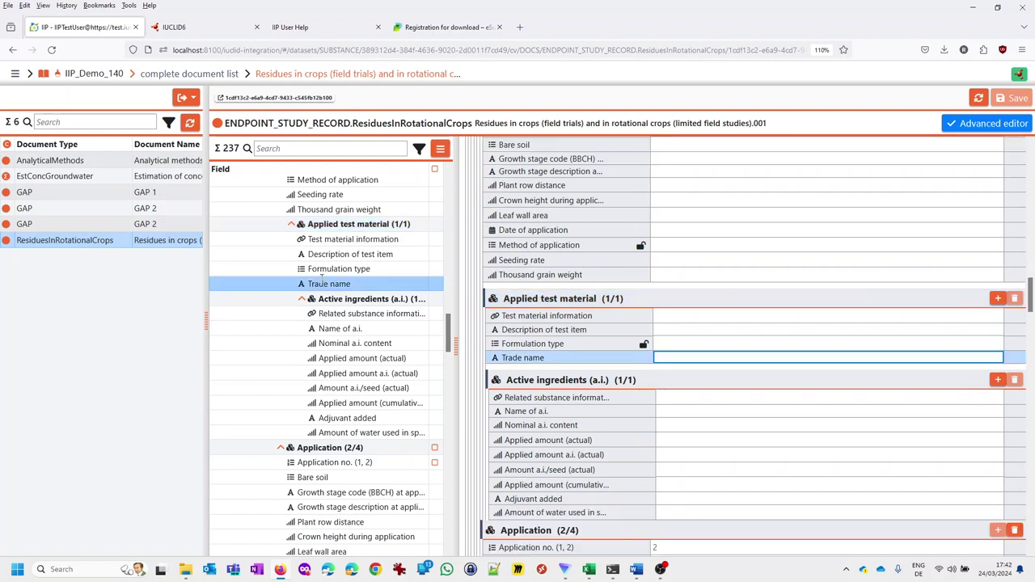
pyautogui.click(327, 328)
pyautogui.click(336, 342)
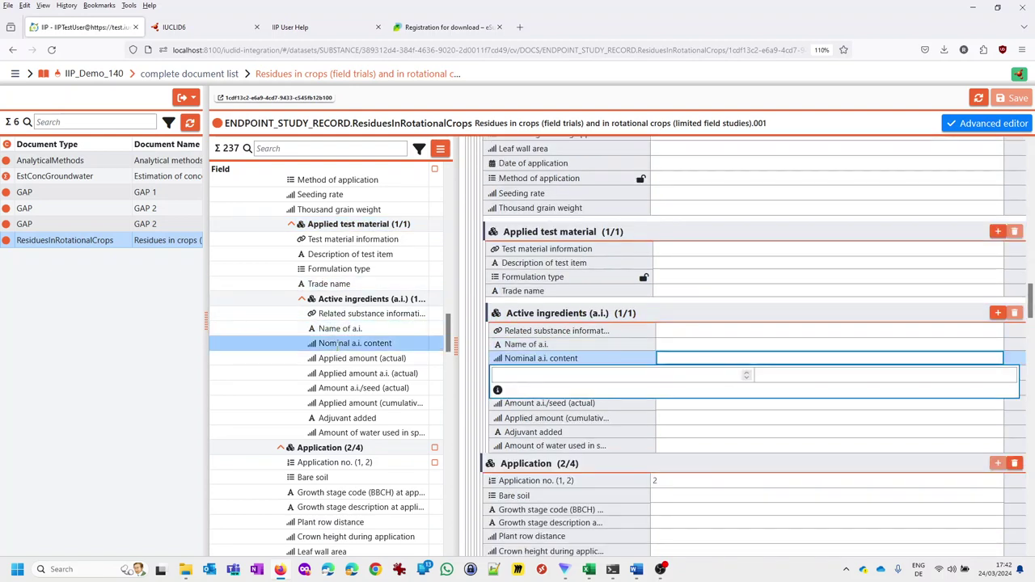
pyautogui.click(340, 388)
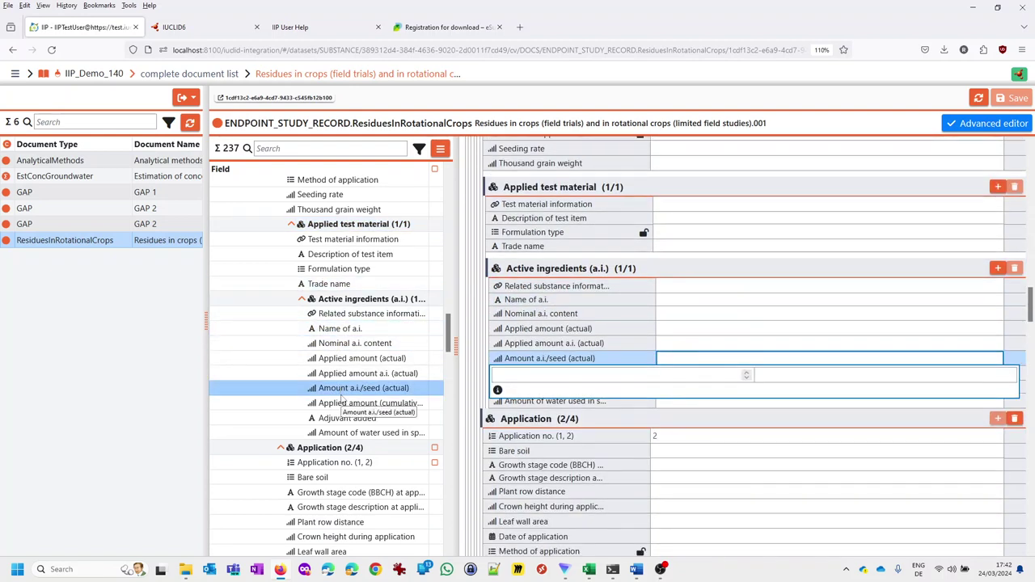
pyautogui.click(320, 477)
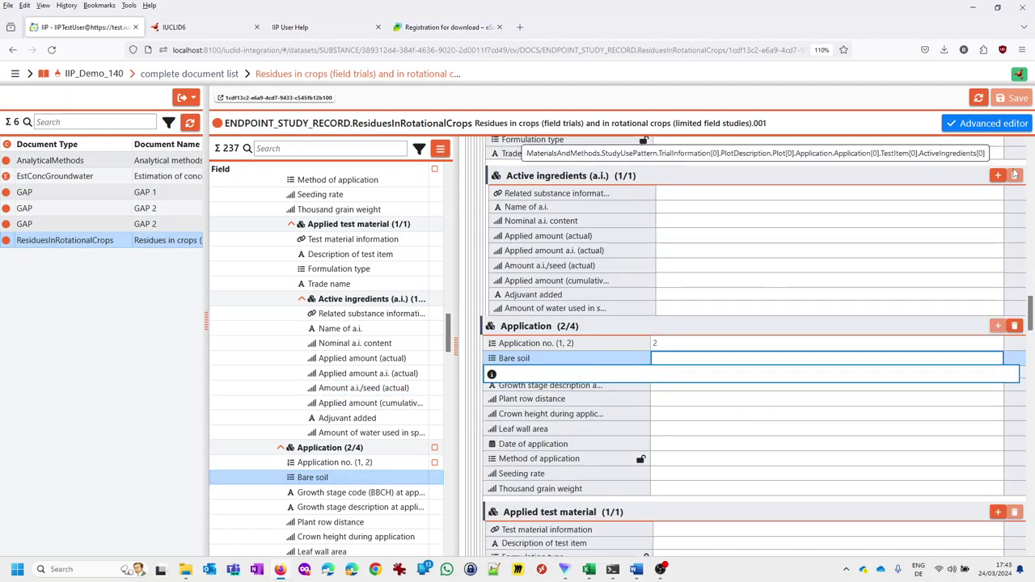
# Step: Turn off the advanced editor and select the Related information field of the Analytical method block in the form
pyautogui.click(988, 123)
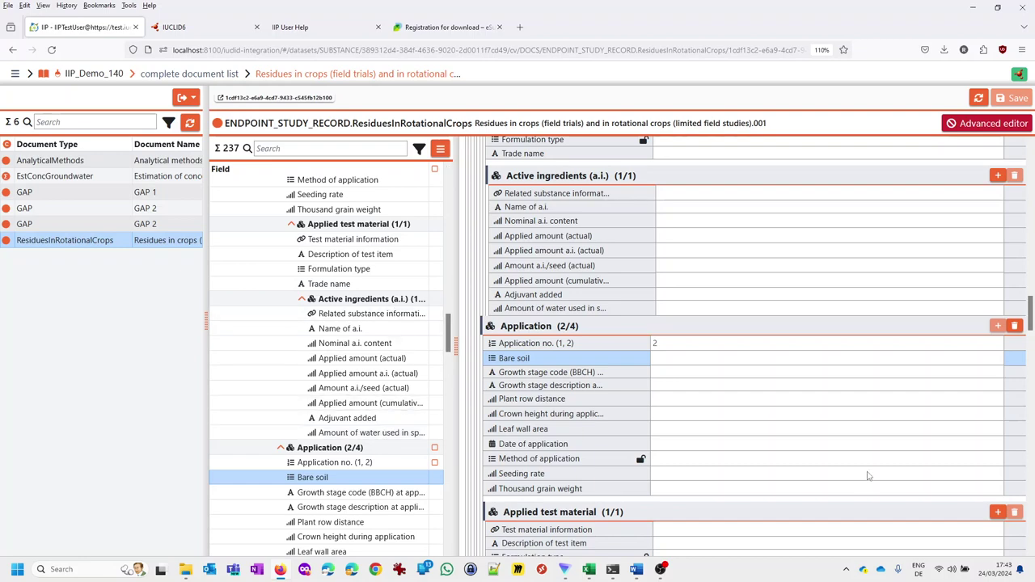
pyautogui.scroll(-10, 958, 480)
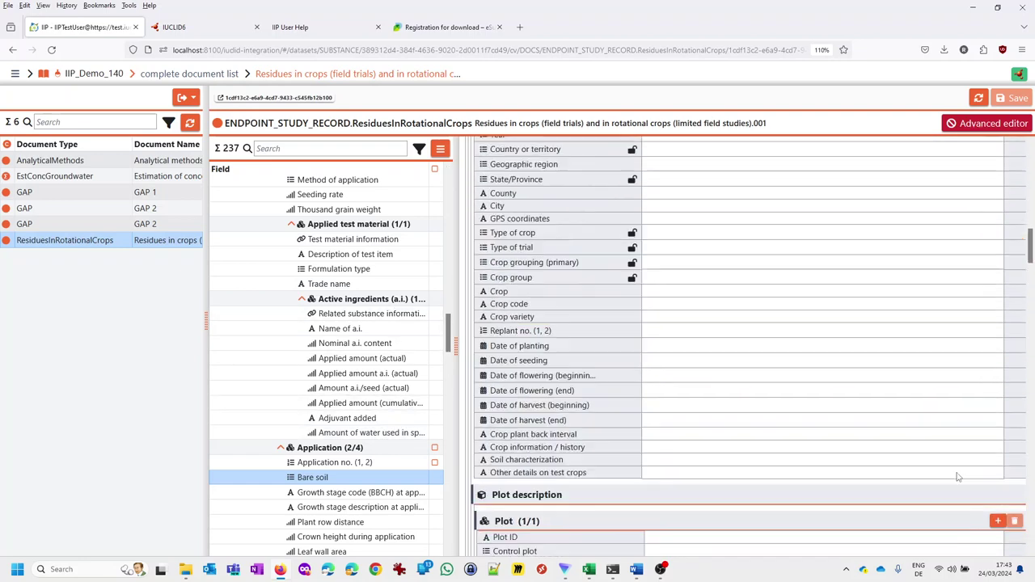
pyautogui.scroll(1, 905, 460)
pyautogui.scroll(3, 749, 384)
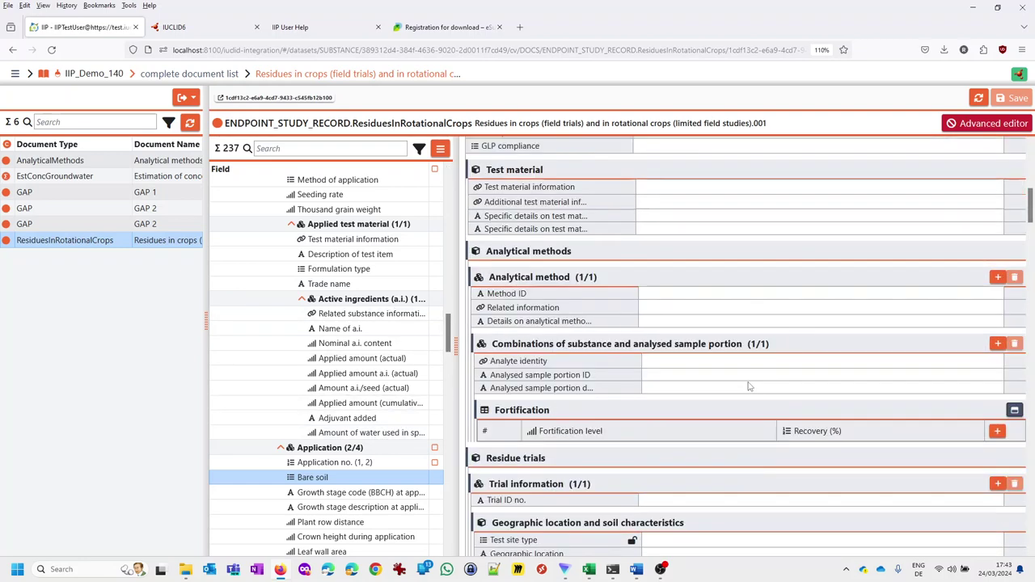
pyautogui.click(668, 308)
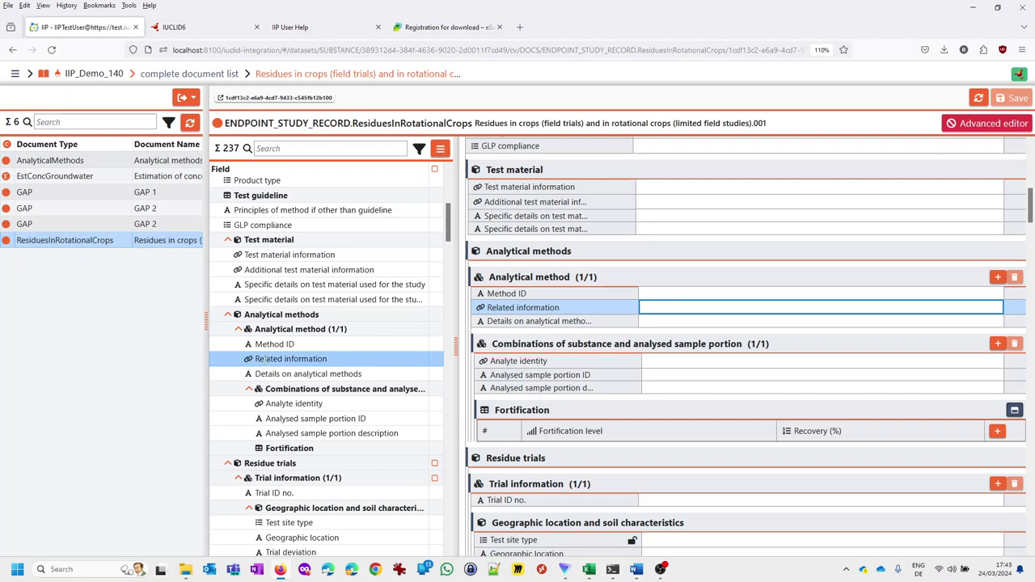
# Step: Hide the individual fields in the field list and go through the Plot and Application headings up to Application (4/4)
pyautogui.click(440, 151)
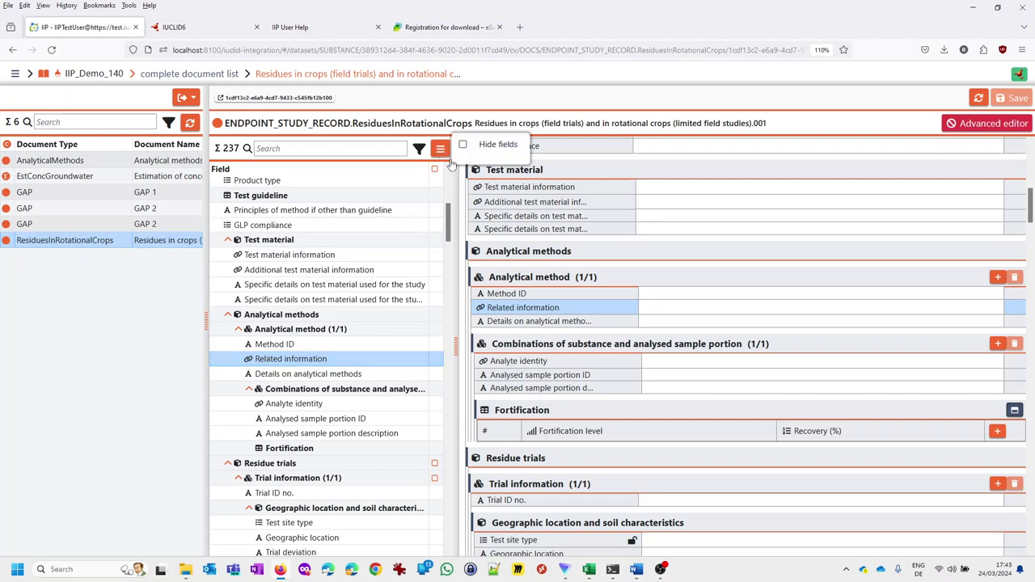
pyautogui.click(463, 146)
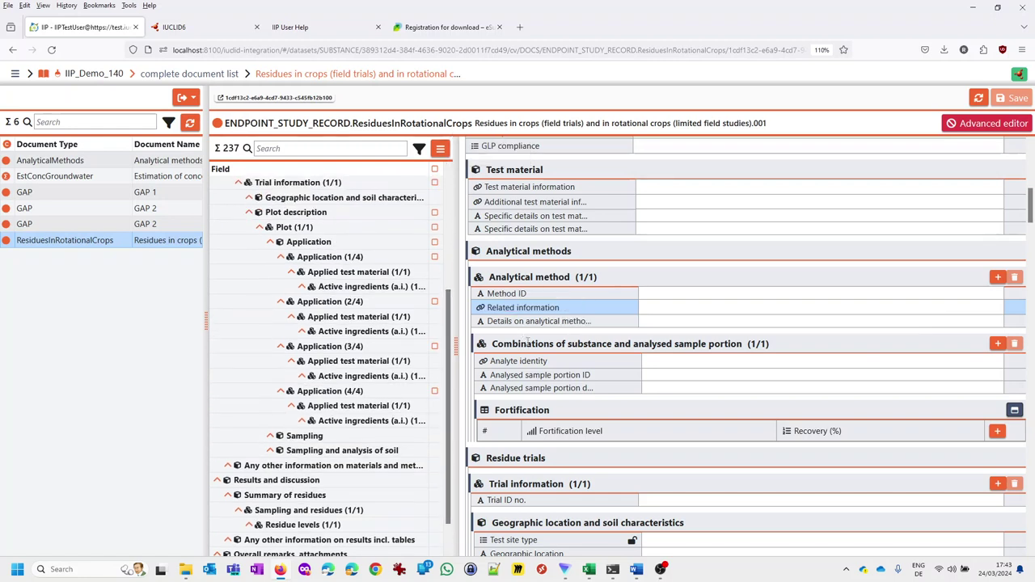
pyautogui.click(305, 229)
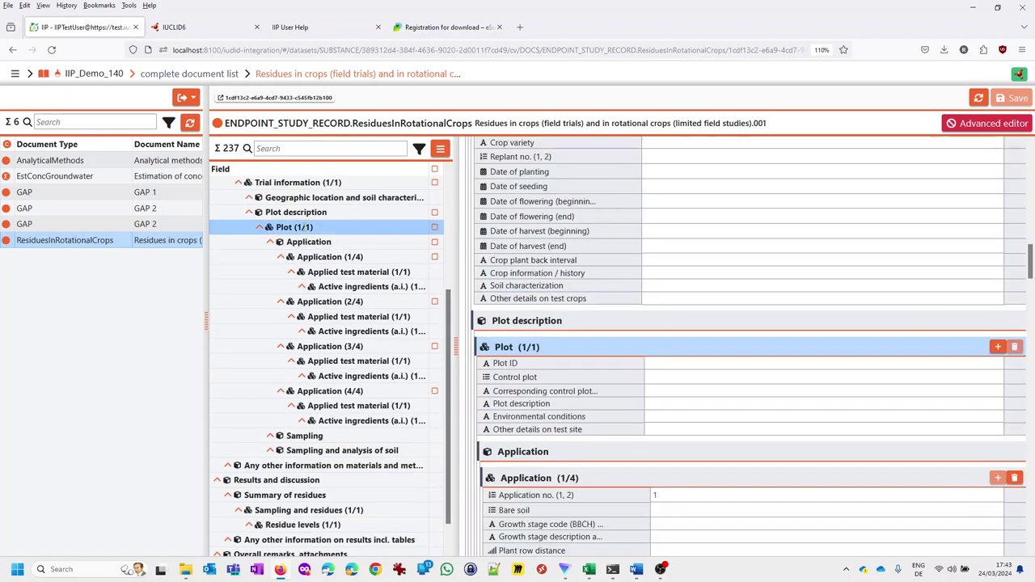
pyautogui.click(308, 241)
pyautogui.click(315, 301)
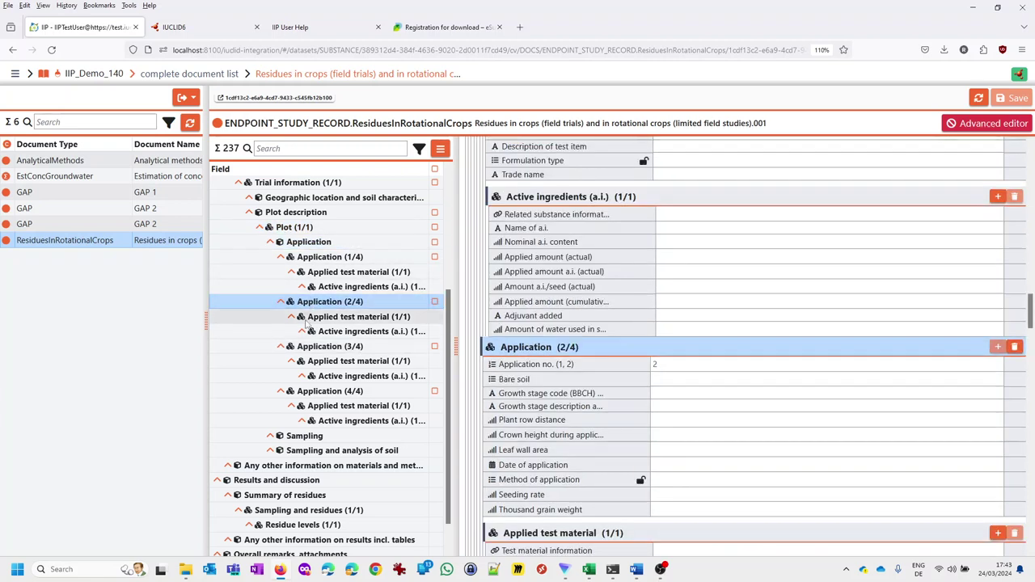
pyautogui.click(311, 346)
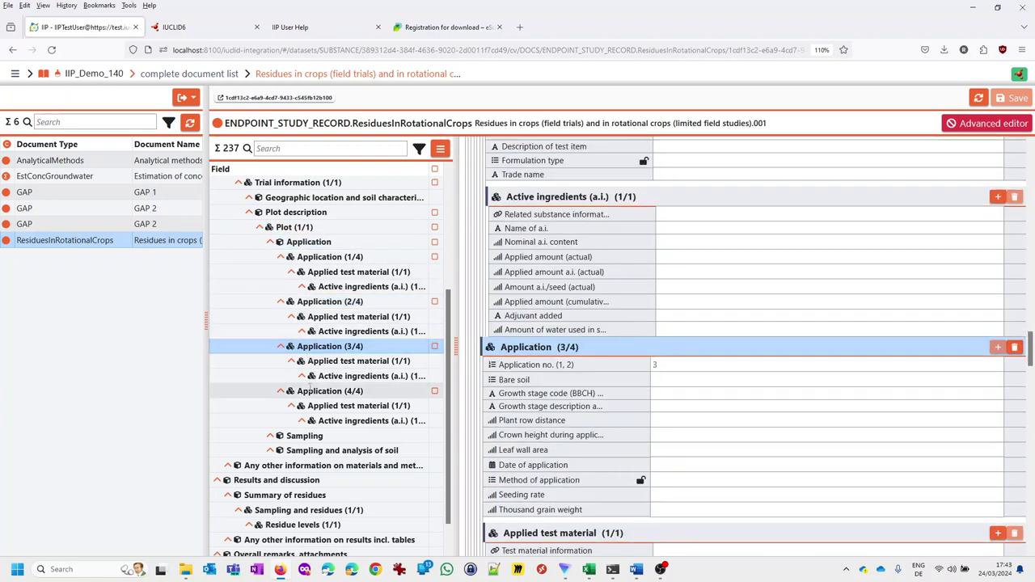
pyautogui.click(333, 391)
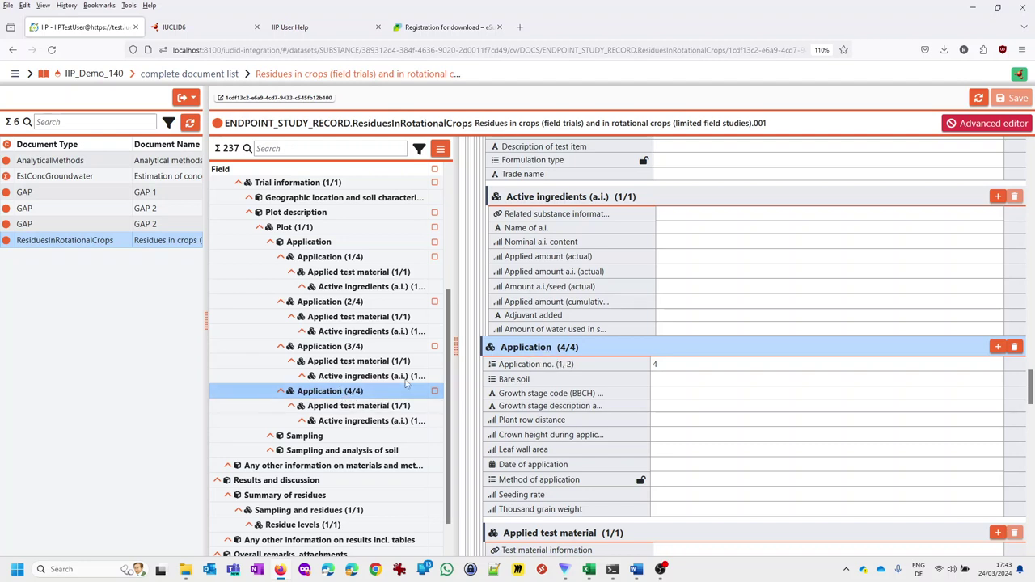
# Step: Go through the headings Application (3/4), (4/4) and (1/4) in the field list, ending at Residue levels (1/1)
pyautogui.click(330, 346)
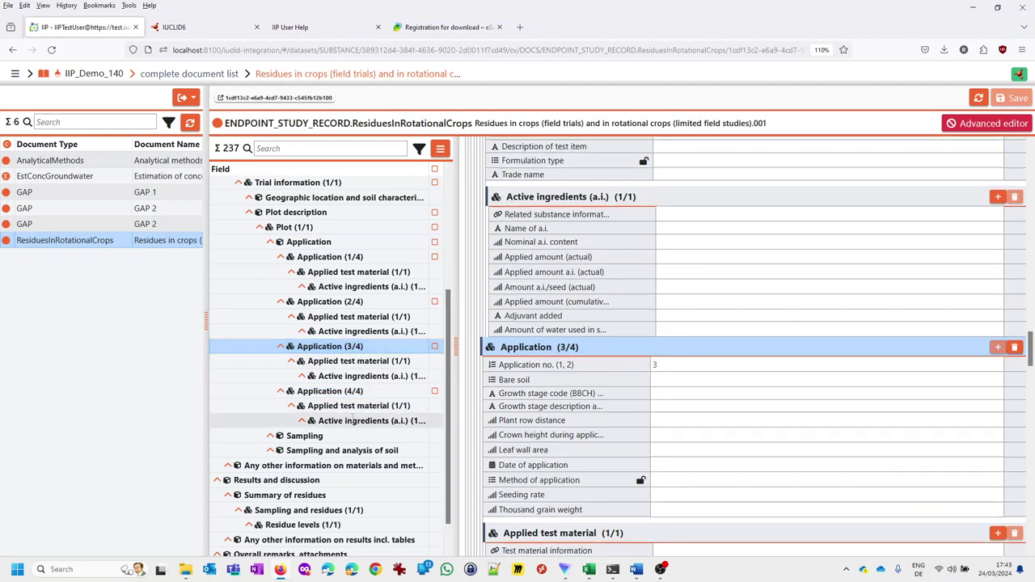
pyautogui.click(330, 390)
pyautogui.click(330, 256)
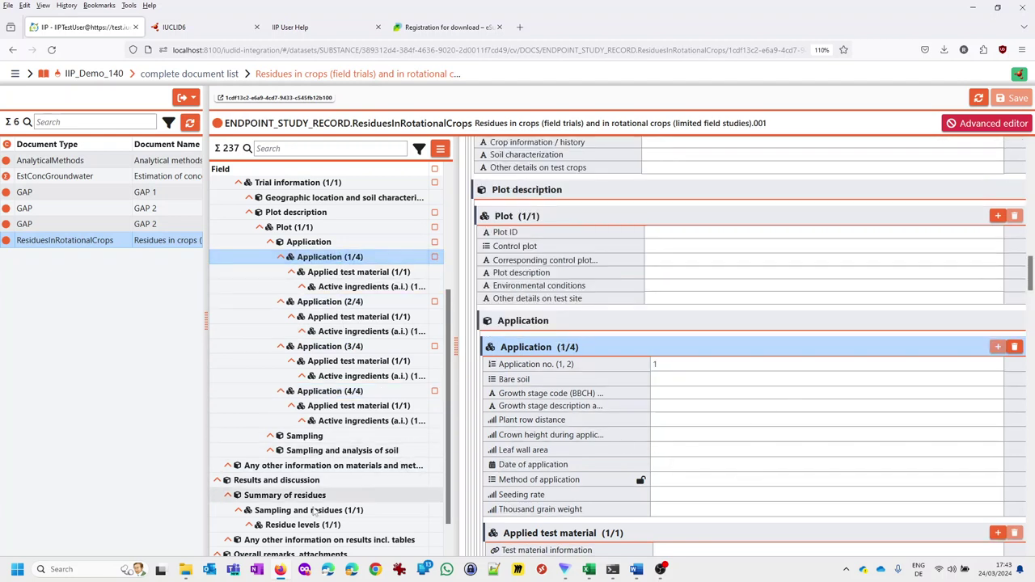
pyautogui.scroll(-1, 416, 485)
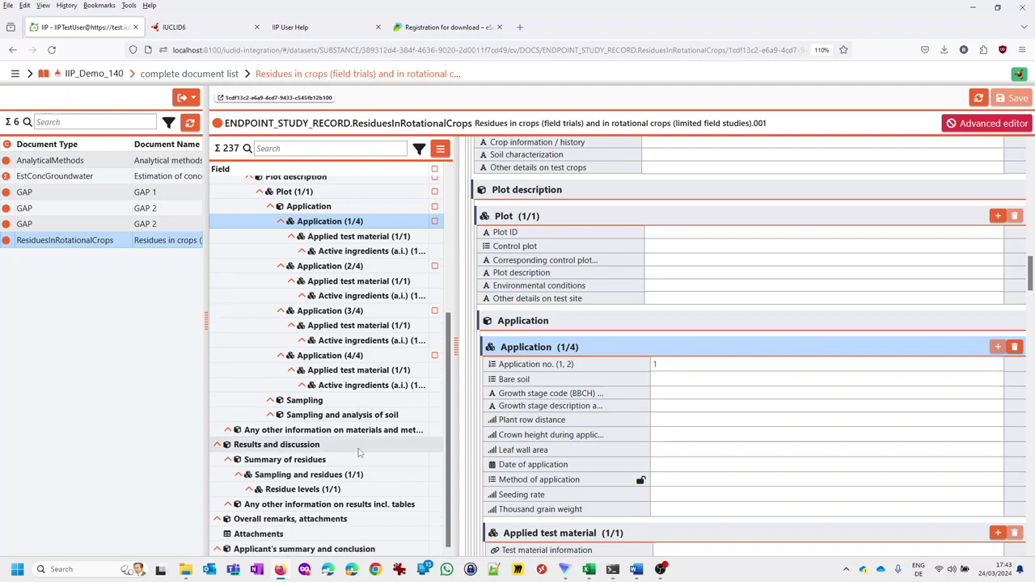
pyautogui.click(300, 491)
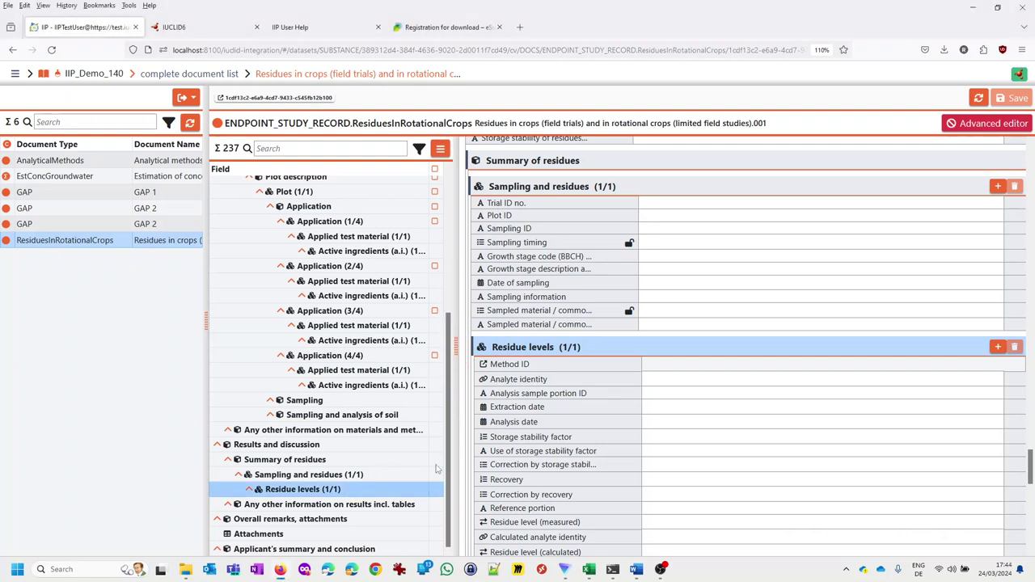
# Step: Enter "Portion ID 2" as the Analysis sample portion ID in the Residue levels block
pyautogui.click(660, 399)
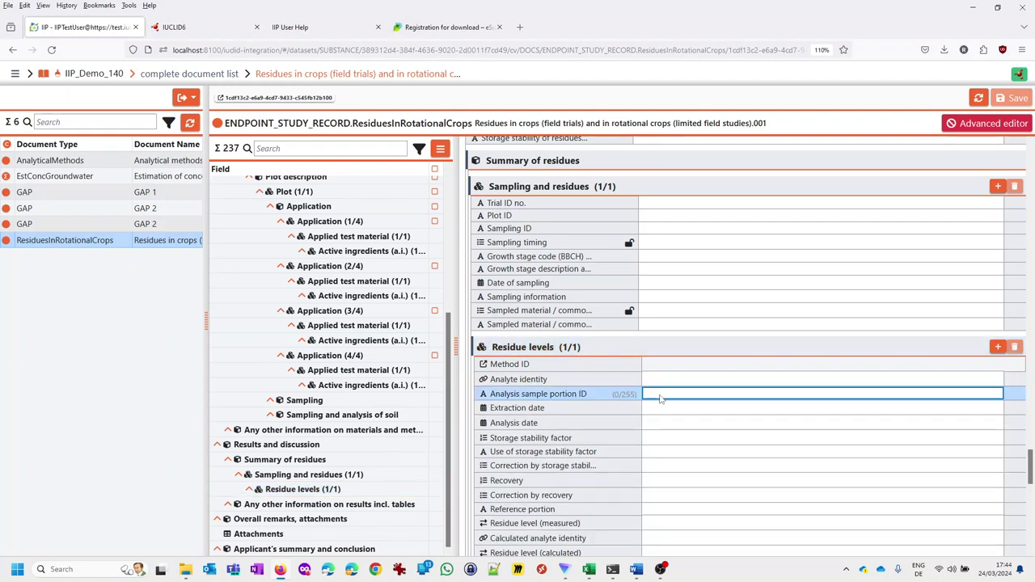
pyautogui.write('Porti')
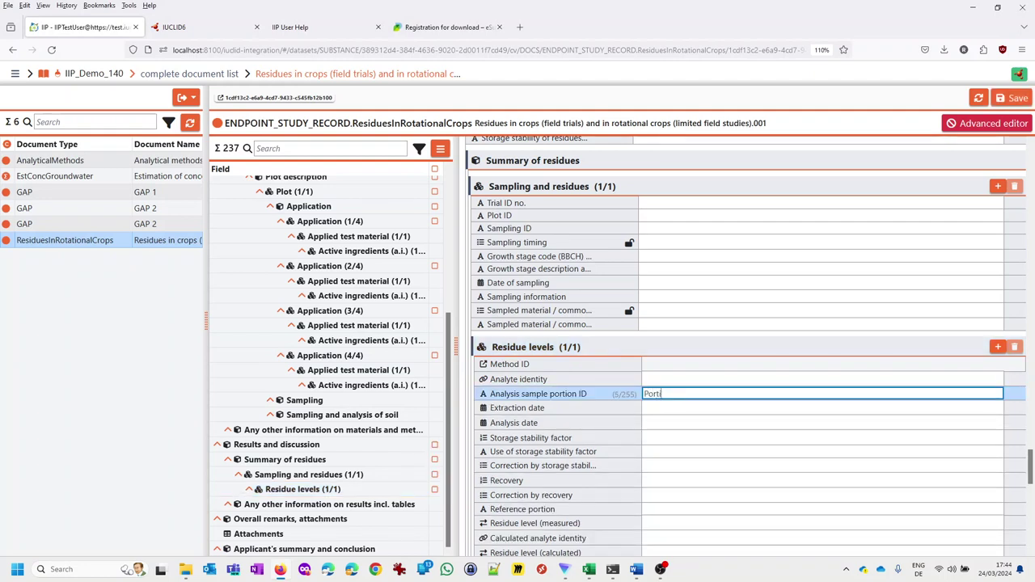
pyautogui.press('BackSpace')
pyautogui.press('BackSpace')
pyautogui.press('BackSpace')
pyautogui.write('D 2')
pyautogui.press('Return')
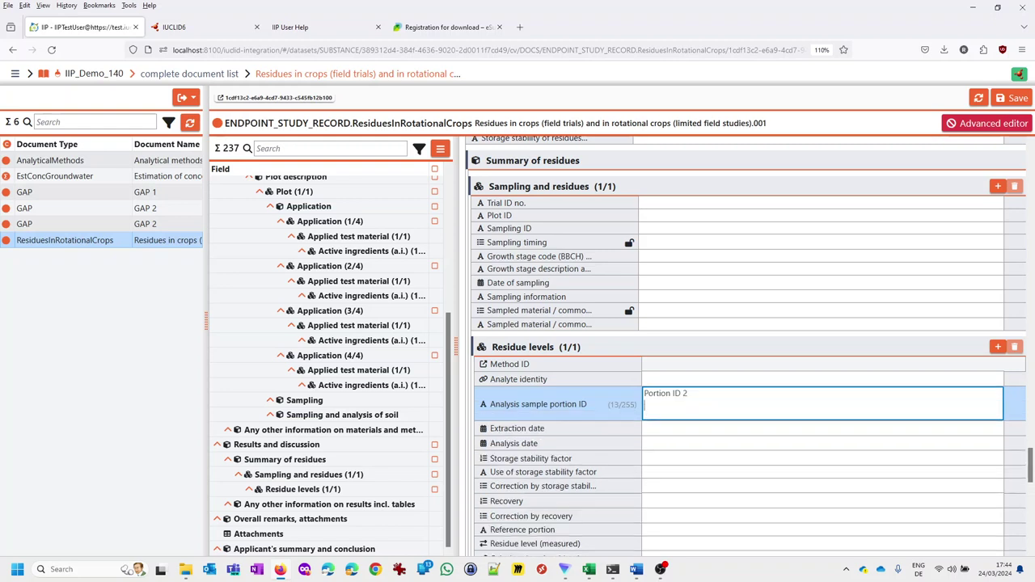
pyautogui.press('BackSpace')
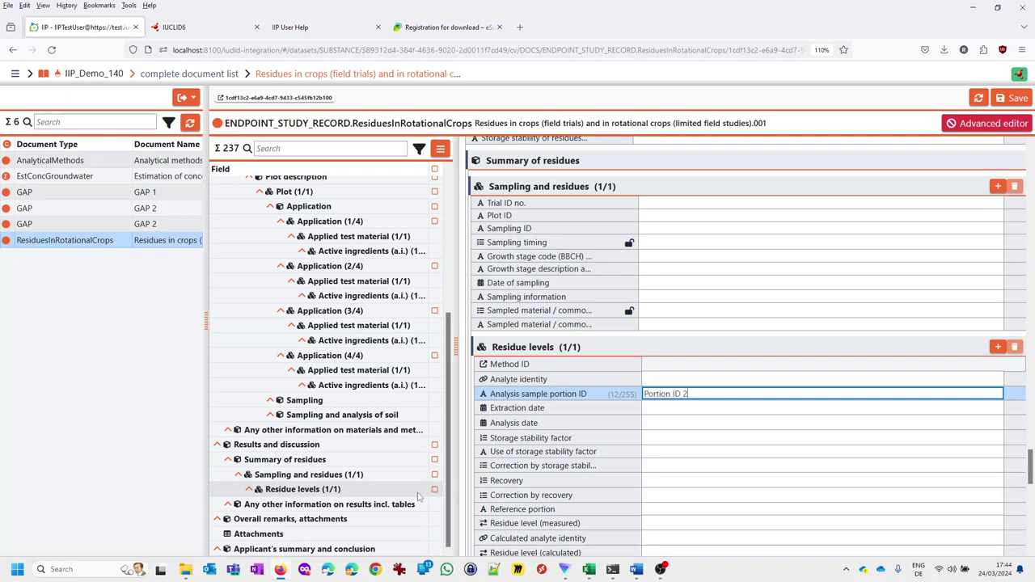
# Step: Go to Any other information on results incl. tables, enter "sss" in its rich text field and select that text
pyautogui.click(371, 504)
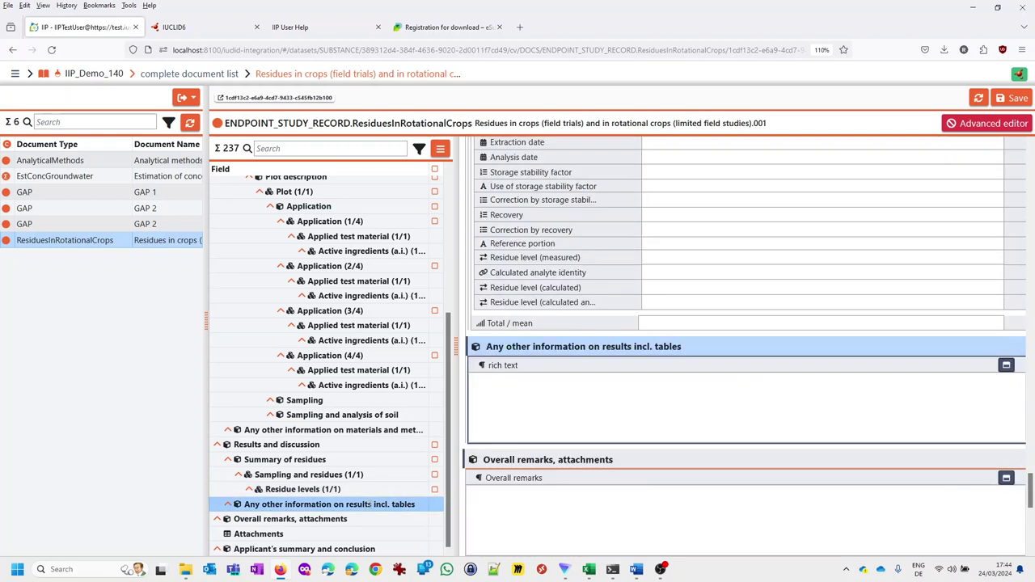
pyautogui.click(529, 407)
pyautogui.write('sss')
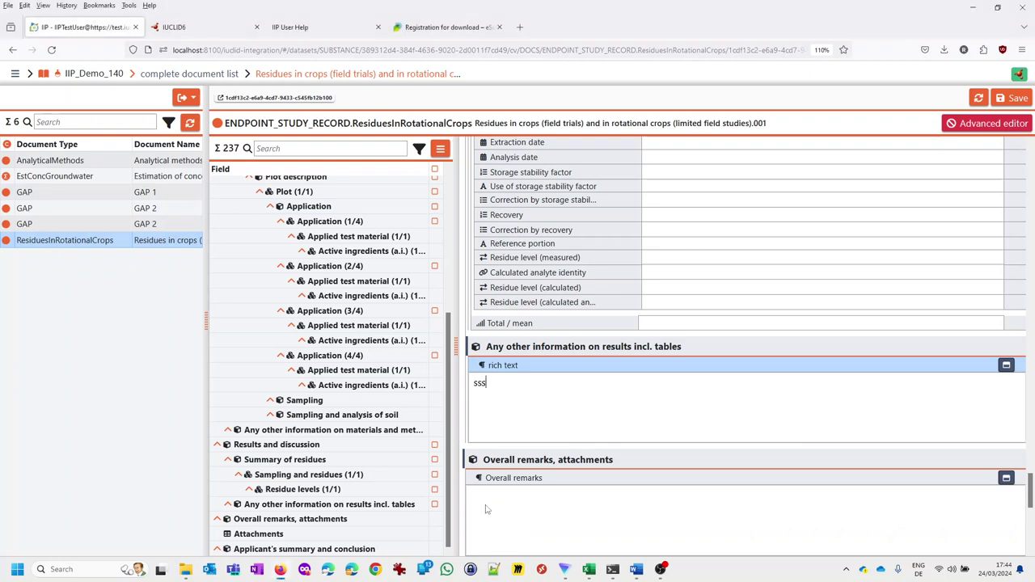
pyautogui.moveTo(491, 383); pyautogui.dragTo(473, 385)
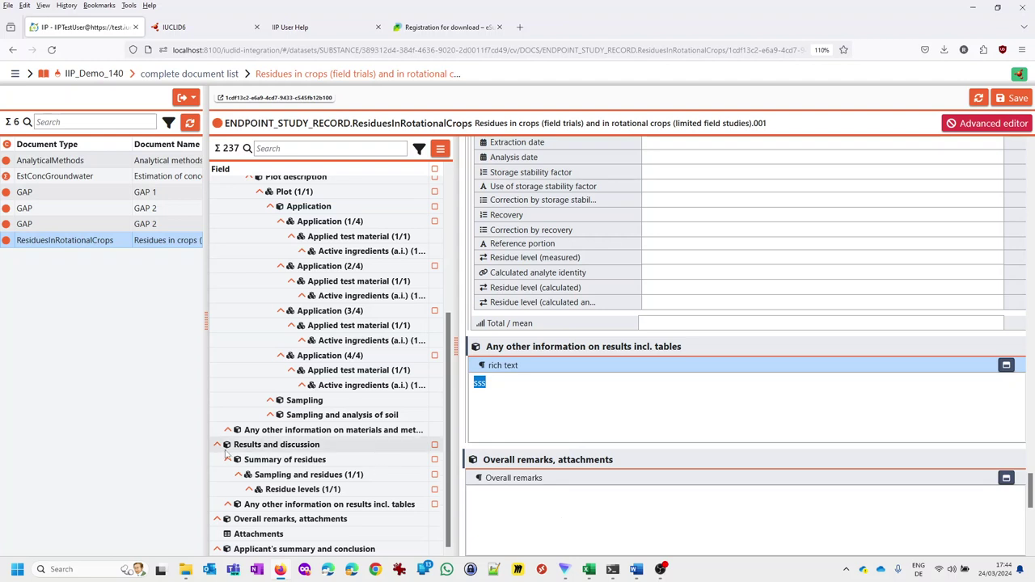
# Step: Open the EstConcGroundwater document and move around the cells of its PEC ground water table
pyautogui.click(63, 176)
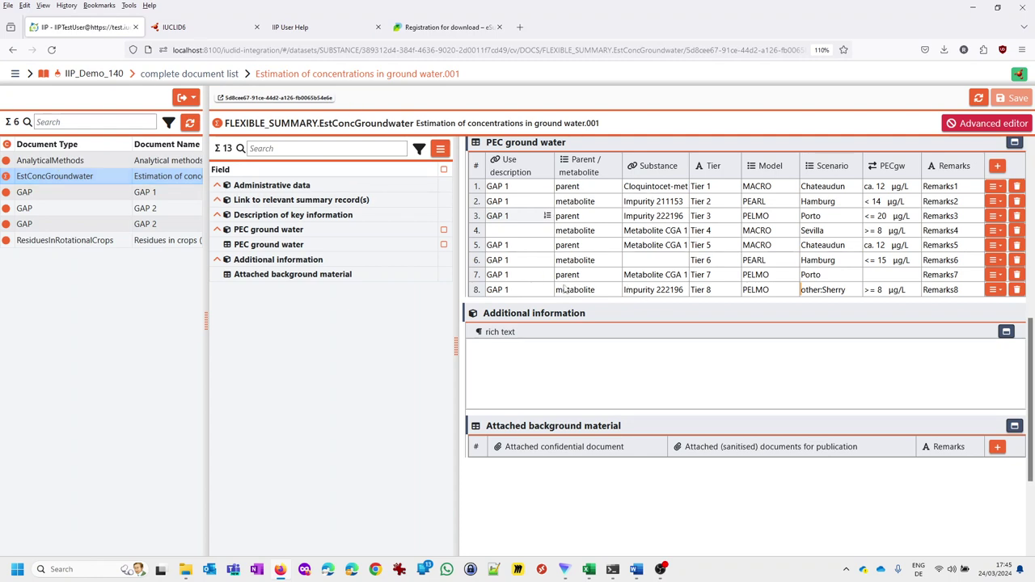
pyautogui.click(530, 187)
pyautogui.press('Right')
pyautogui.press('Right')
pyautogui.press('Right')
pyautogui.press('Down')
pyautogui.press('Down')
pyautogui.press('Down')
pyautogui.press('Left')
pyautogui.press('Left')
pyautogui.press('Down')
pyautogui.press('Down')
pyautogui.press('Right')
pyautogui.press('Right')
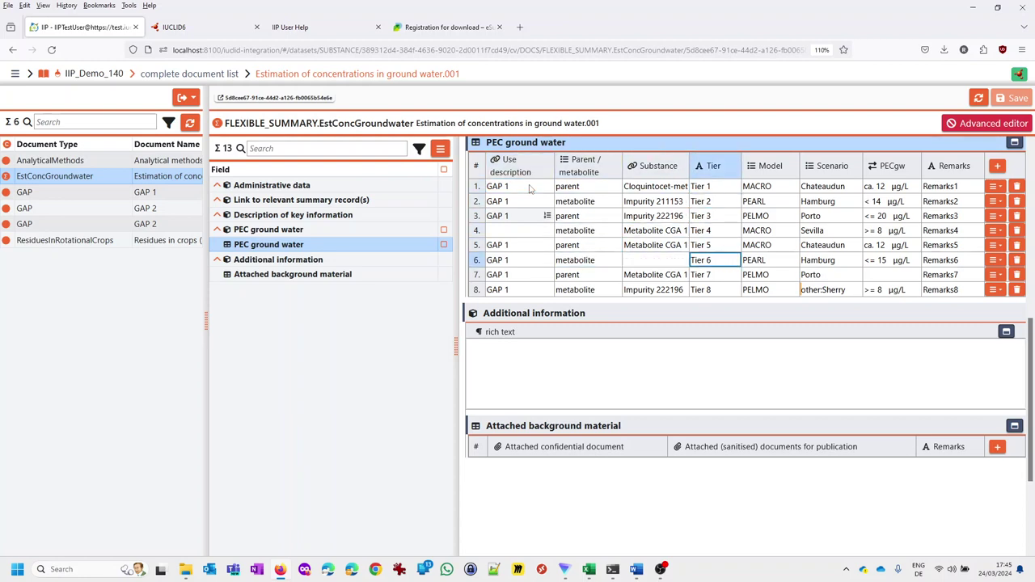
pyautogui.press('Right')
pyautogui.press('Up')
pyautogui.press('Up')
pyautogui.press('Left')
pyautogui.press('Left')
pyautogui.press('Down')
pyautogui.press('Down')
pyautogui.press('Left')
pyautogui.press('Left')
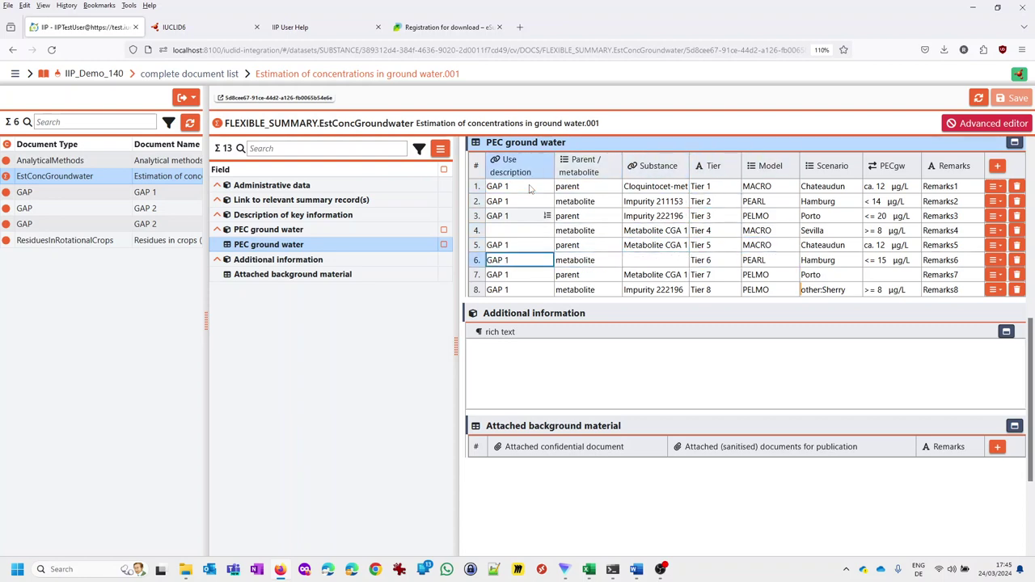
# Step: Set the Model in rows 4, 5 and 6 of the PEC ground water table to "sdhsjsdh", "sdasdkj" and "asdasd"
pyautogui.press('Right')
pyautogui.press('Right')
pyautogui.press('Right')
pyautogui.press('Right')
pyautogui.press('Up')
pyautogui.press('Up')
pyautogui.write('sdhsjsdh')
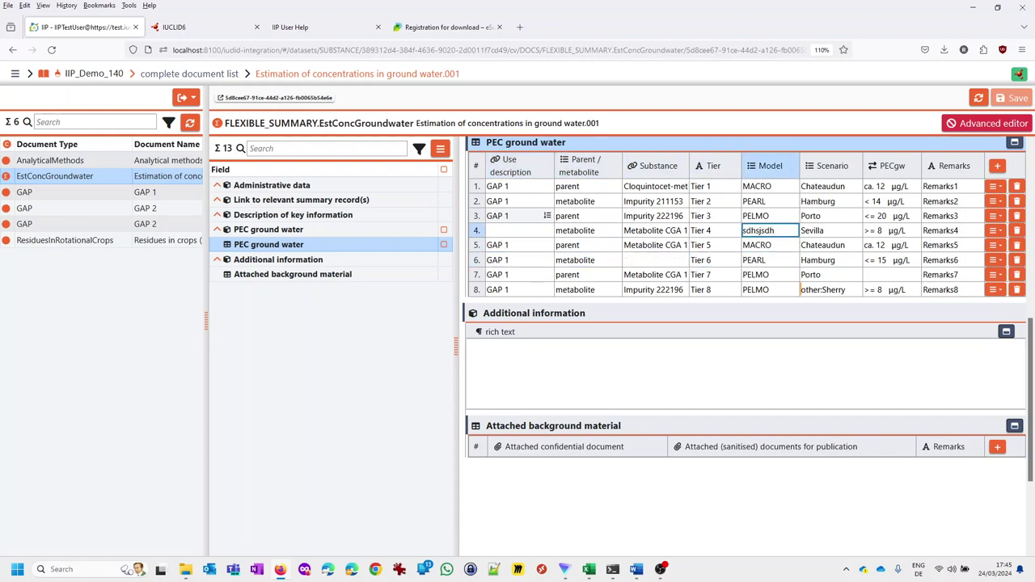
pyautogui.press('Return')
pyautogui.write('sdasdk')
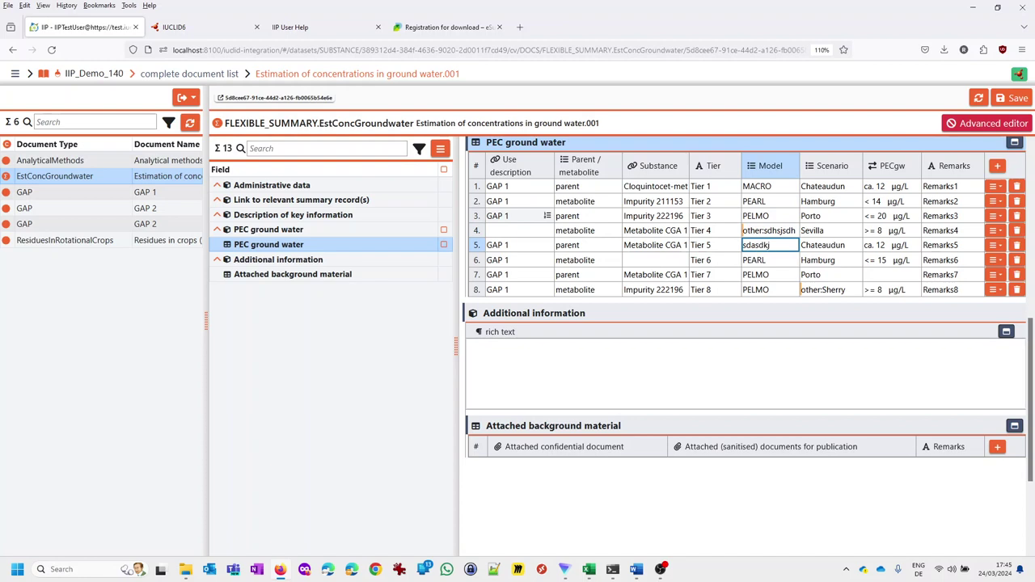
pyautogui.write('j')
pyautogui.press('Return')
pyautogui.write('asdasd')
pyautogui.press('Return')
pyautogui.press('Up')
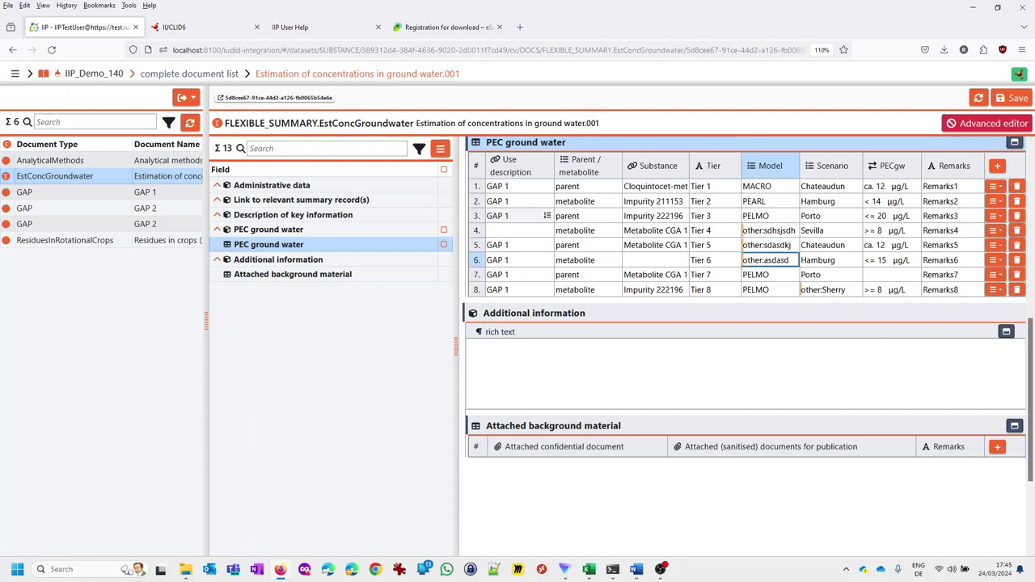
# Step: Delete all eight rows of the PEC ground water table and add one empty row
pyautogui.click(1017, 186)
pyautogui.click(1017, 186)
pyautogui.click(1017, 186)
pyautogui.click(1017, 186)
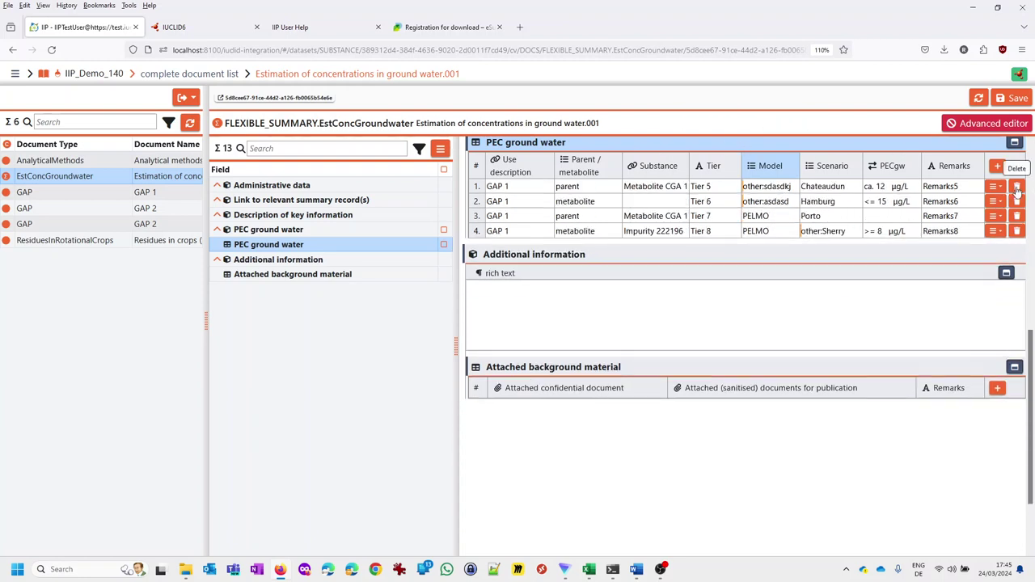
pyautogui.click(1017, 186)
pyautogui.click(1017, 186)
pyautogui.click(1017, 186)
pyautogui.click(1017, 186)
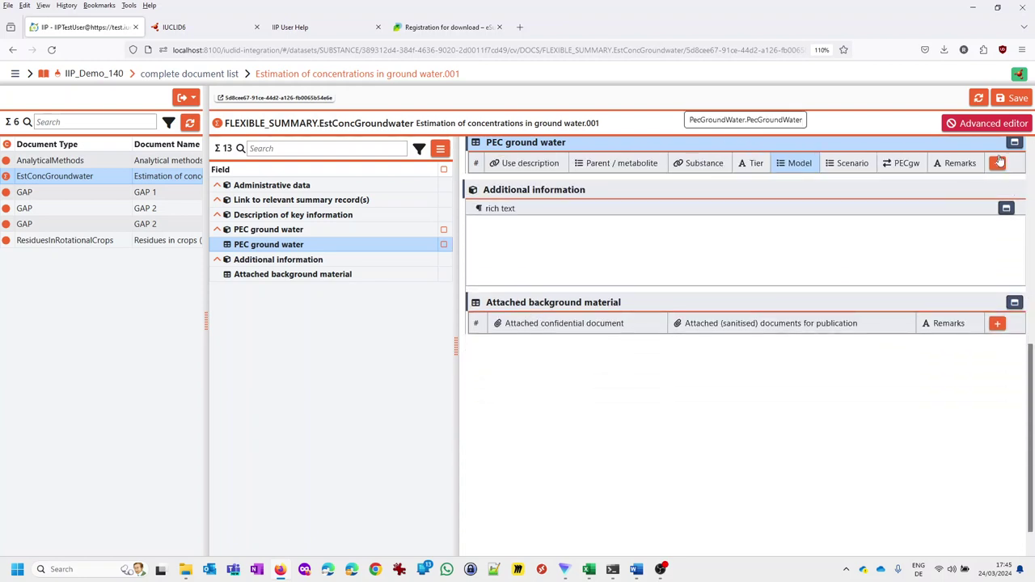
pyautogui.click(998, 163)
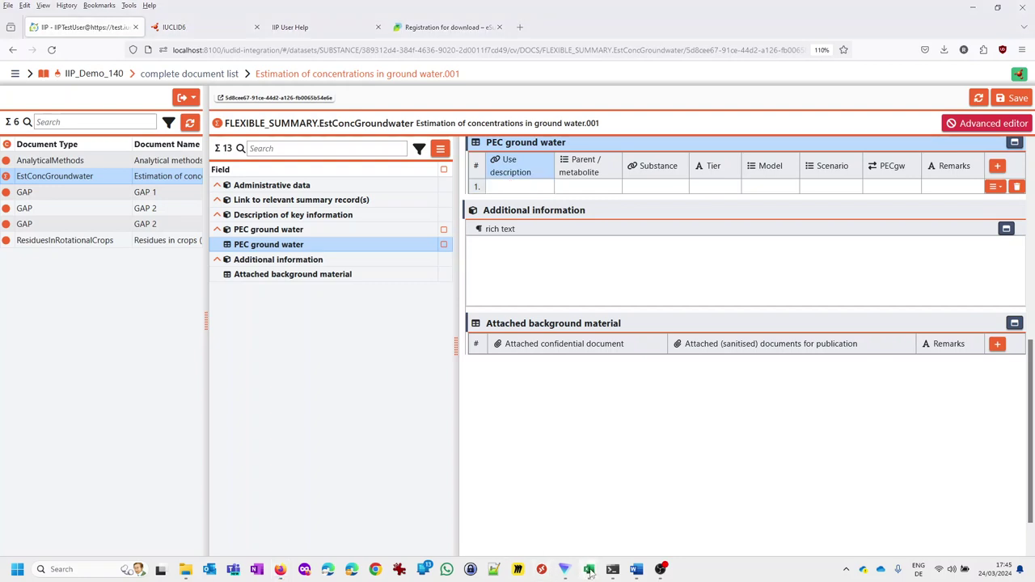
# Step: Switch to IIP_TabularTest.xlsx in Excel and copy the test data range B6:I13 from the EstConcGroundwater sheet
pyautogui.moveTo(589, 569)
pyautogui.click(533, 525)
pyautogui.click(312, 420)
pyautogui.moveTo(138, 201); pyautogui.dragTo(875, 289)
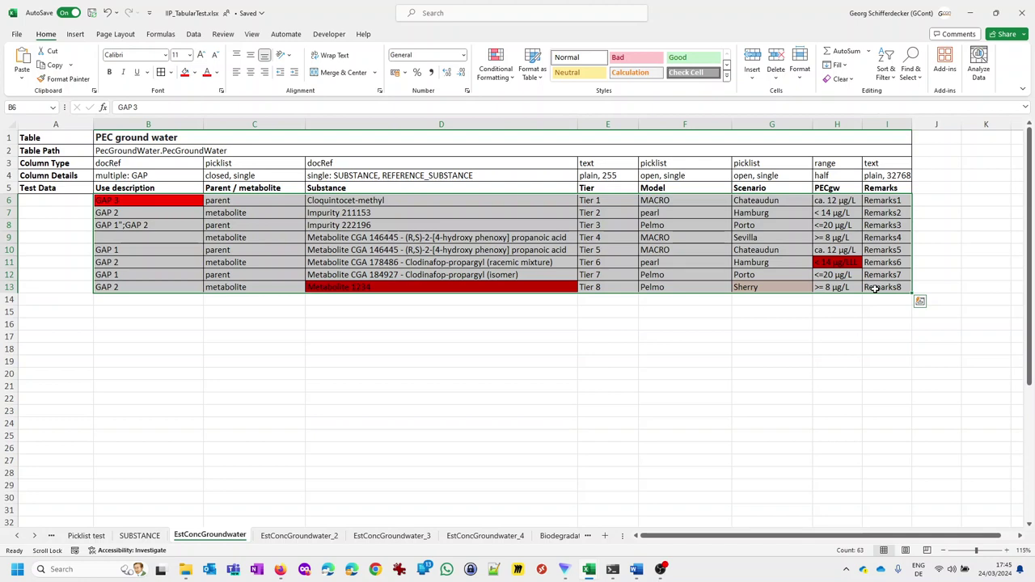
pyautogui.hotkey('ctrl', 'c')
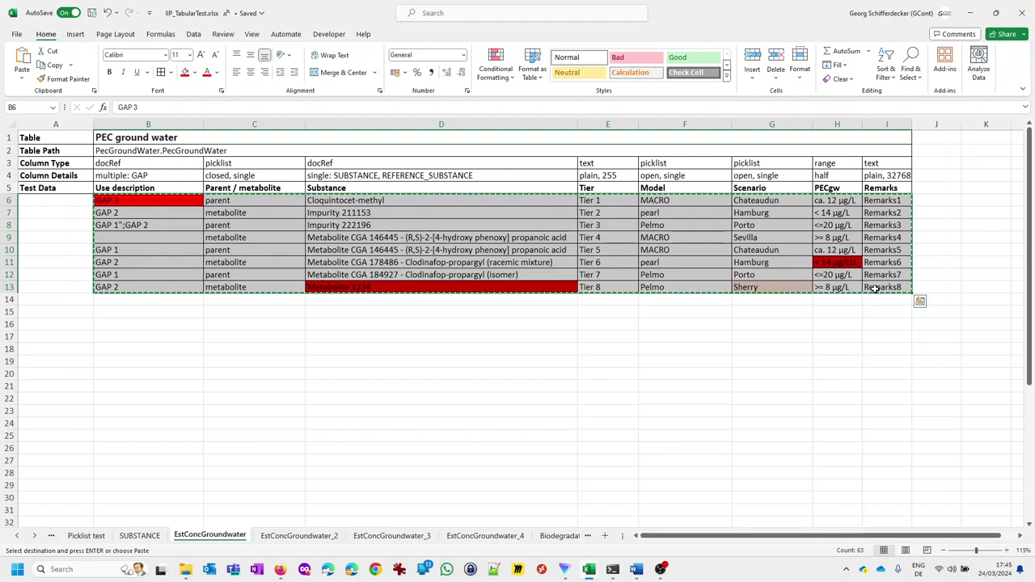
pyautogui.keyDown('ctrl'); pyautogui.scroll(1, 464, 370); pyautogui.keyUp('ctrl')
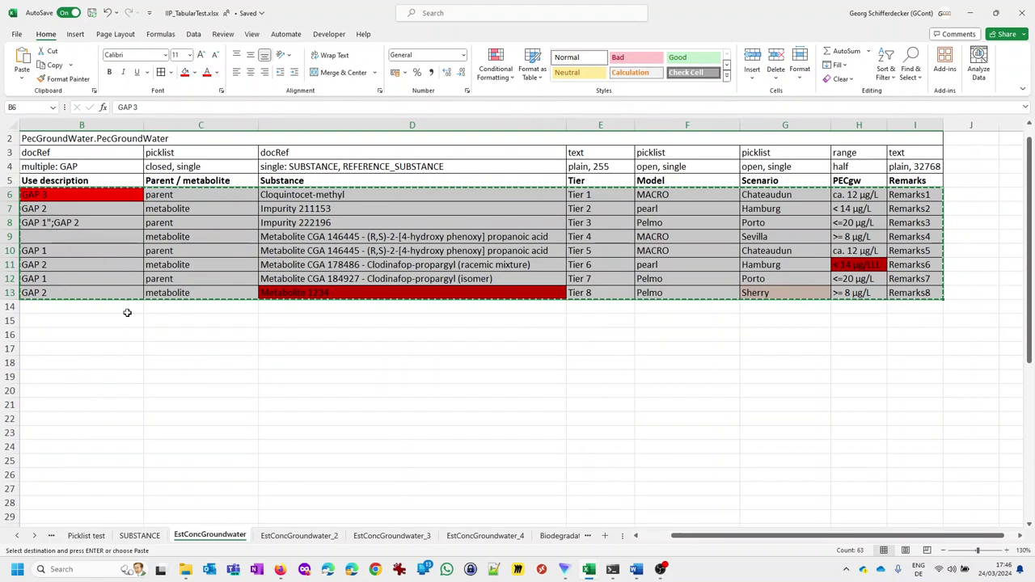
pyautogui.hscroll(-1, 660, 537)
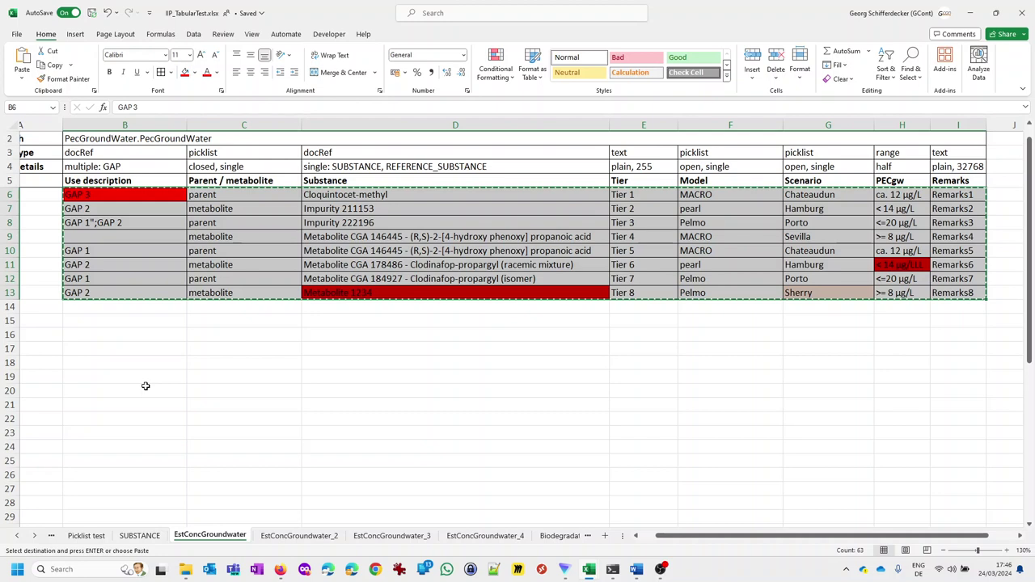
# Step: Return to the IUCLID form in Firefox and paste the copied data into the PEC ground water table from the first Use description cell
pyautogui.click(280, 569)
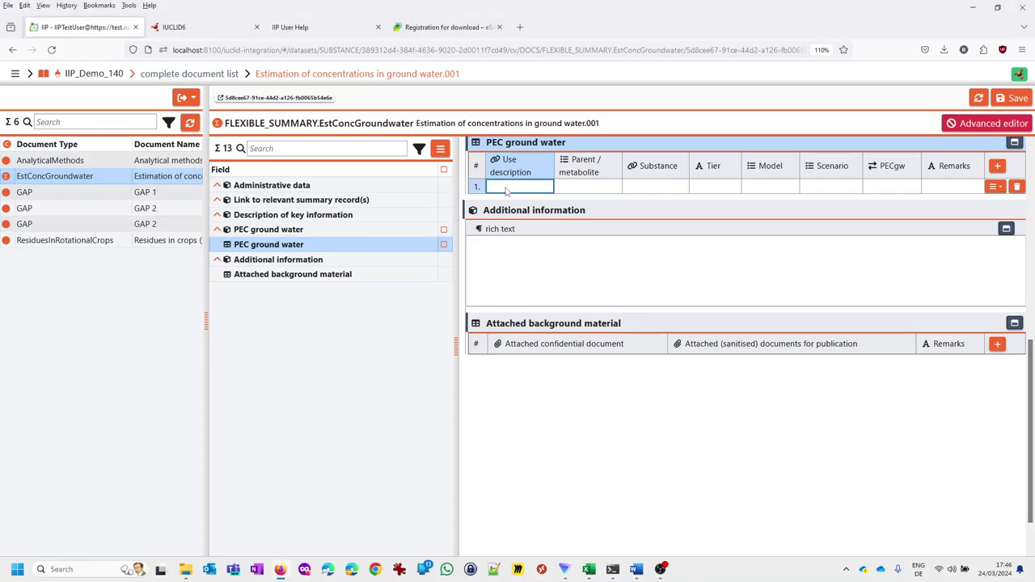
pyautogui.hotkey('ctrl', 'v')
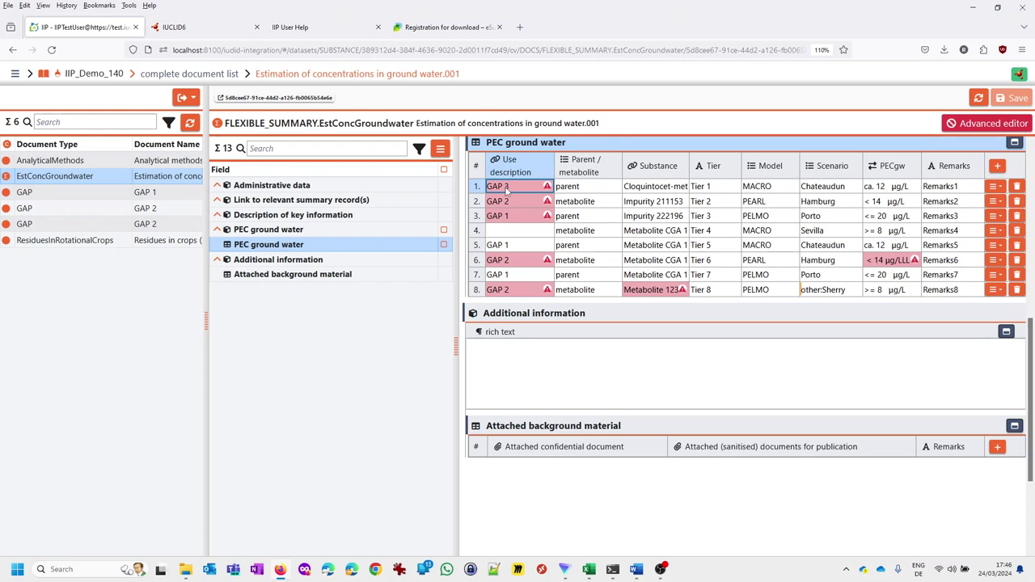
pyautogui.click(514, 231)
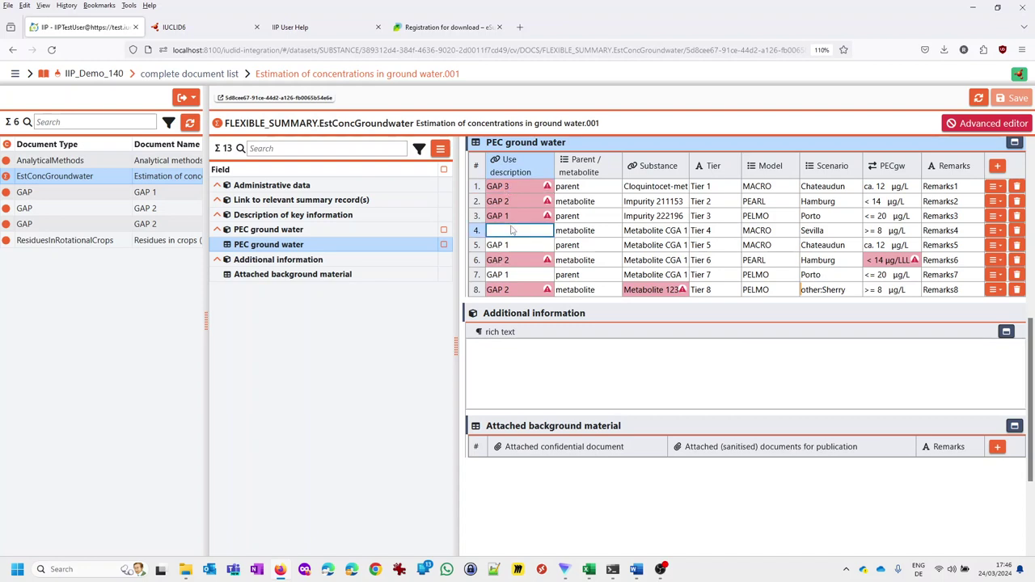
# Step: Check the error on the Use description in row 1 and change the value to GAP 1
pyautogui.click(516, 189)
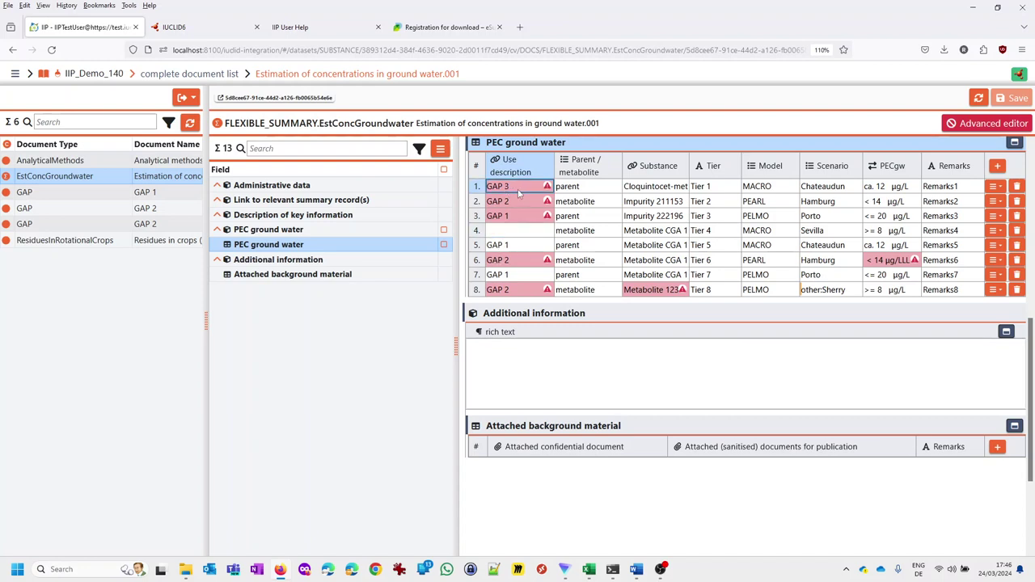
pyautogui.moveTo(549, 190)
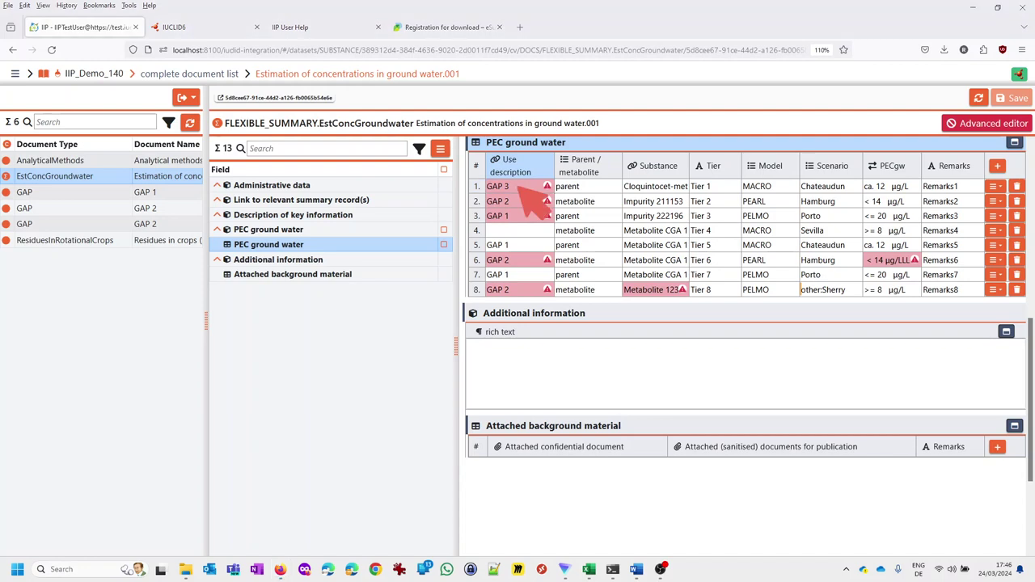
pyautogui.click(519, 187)
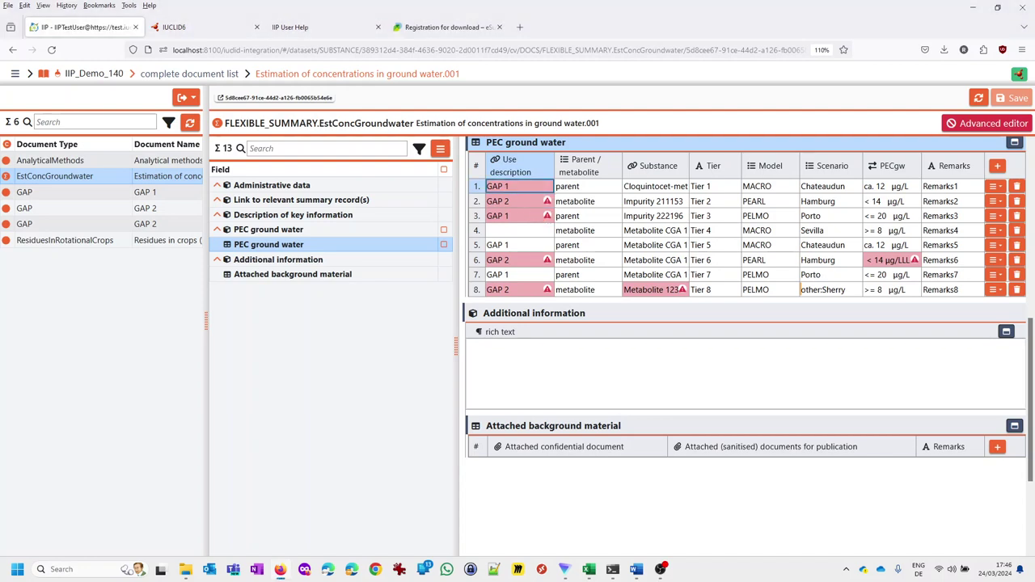
pyautogui.write('1')
pyautogui.press('Return')
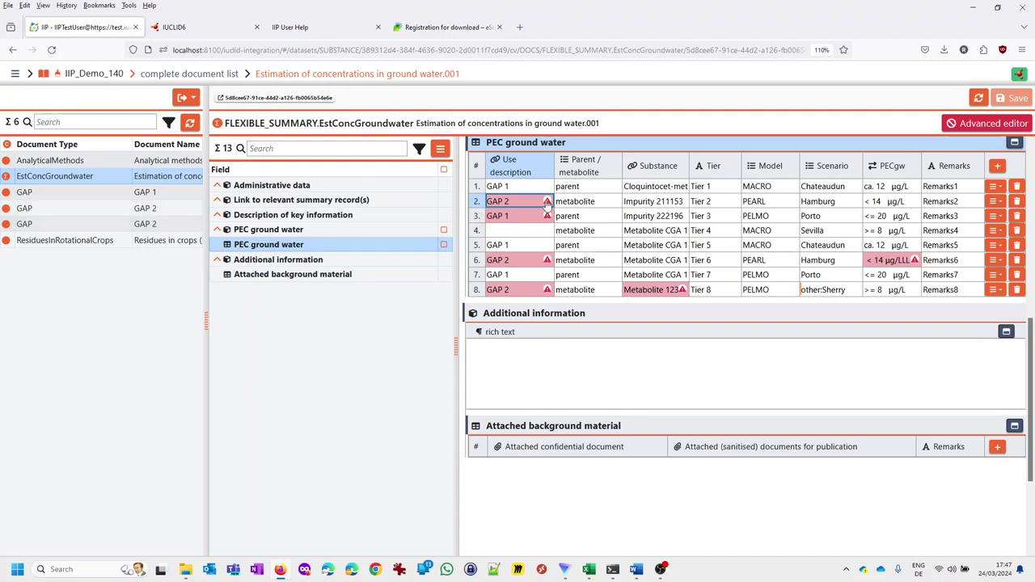
# Step: Paste GAP 1 into the Use description cells of rows 2, 3, 6 and 8 of the PEC ground water table
pyautogui.moveTo(547, 204)
pyautogui.hotkey('ctrl', 'v')
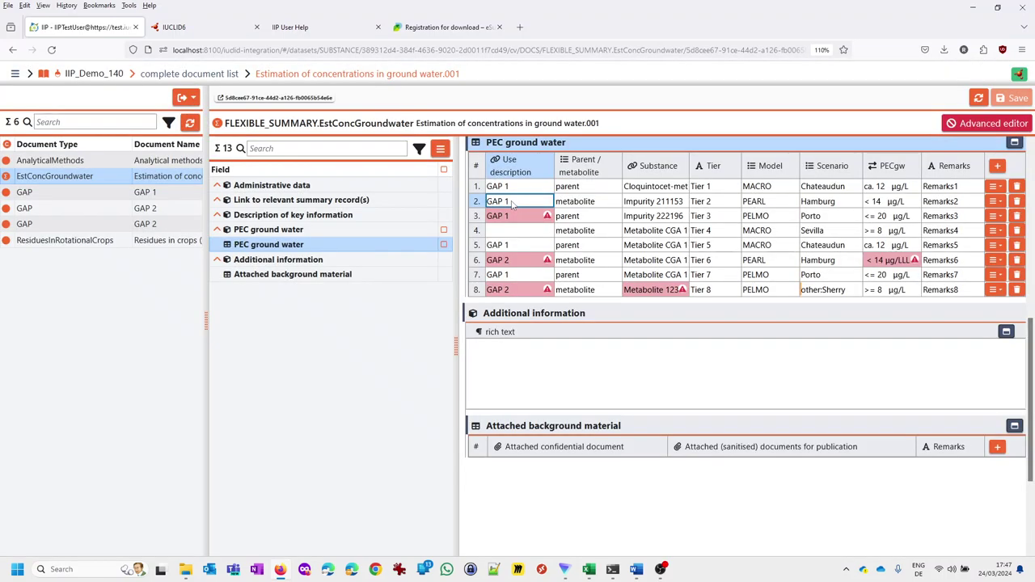
pyautogui.click(521, 216)
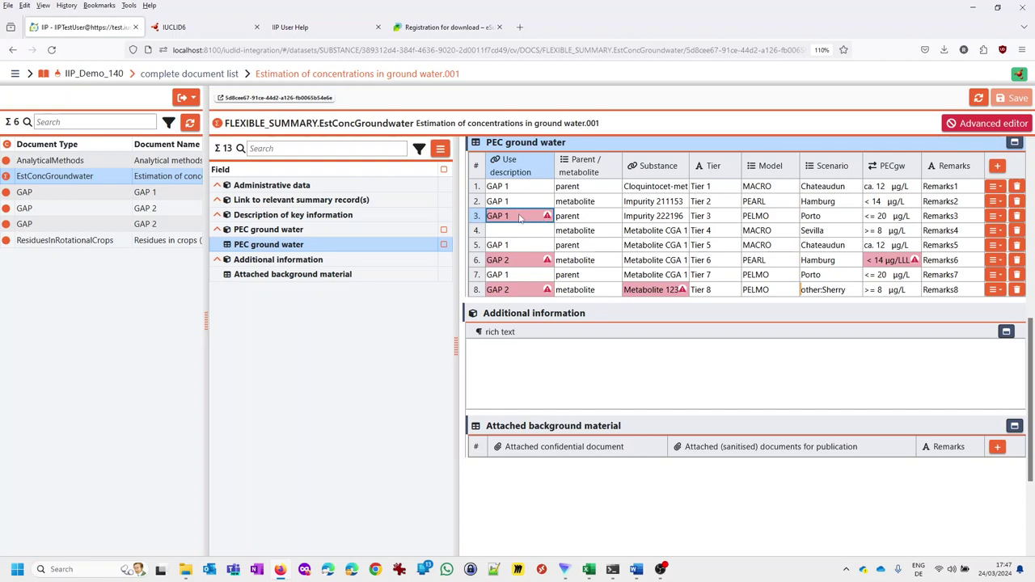
pyautogui.hotkey('ctrl', 'v')
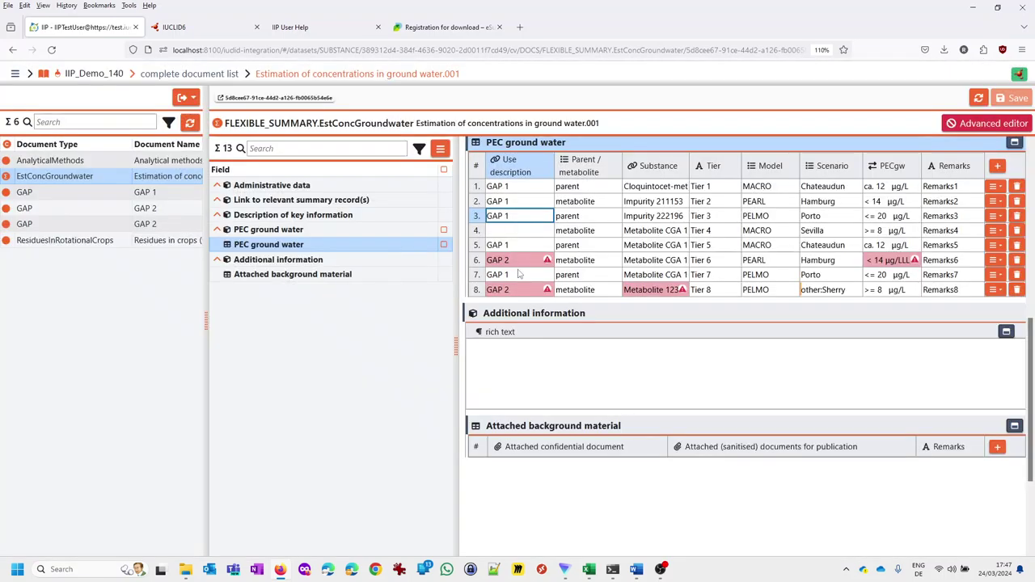
pyautogui.click(518, 259)
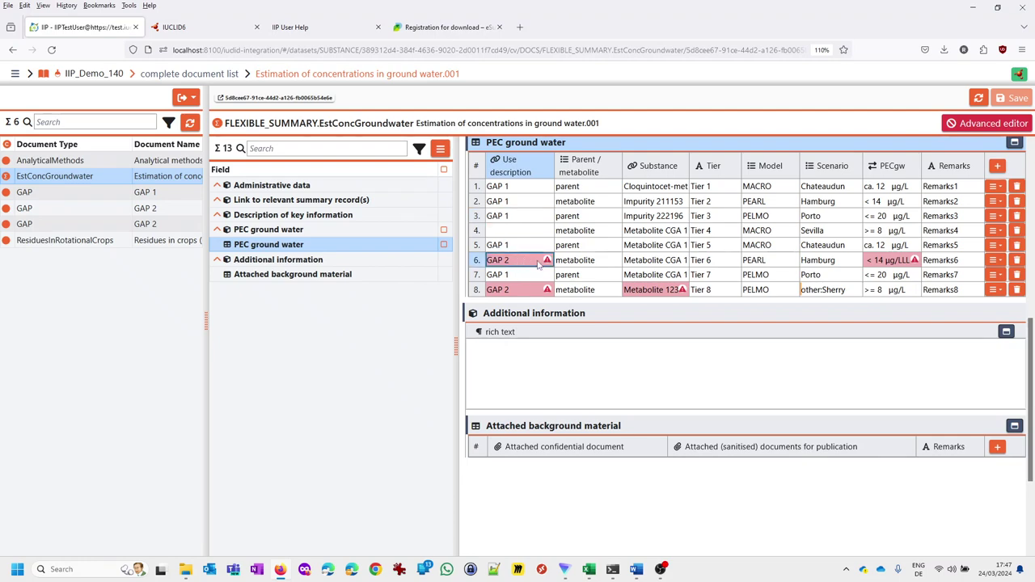
pyautogui.hotkey('ctrl', 'v')
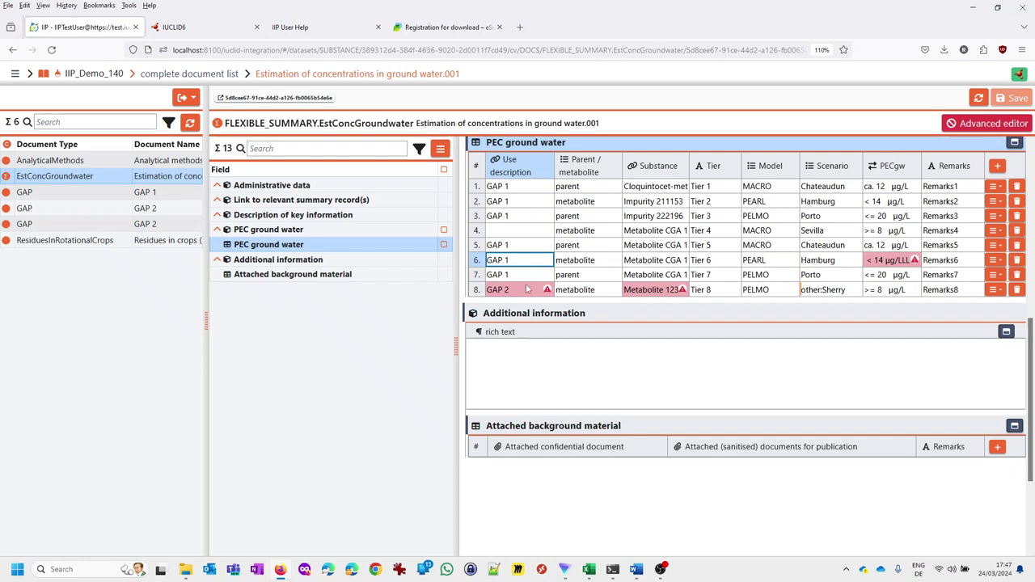
pyautogui.click(524, 290)
pyautogui.hotkey('ctrl', 'v')
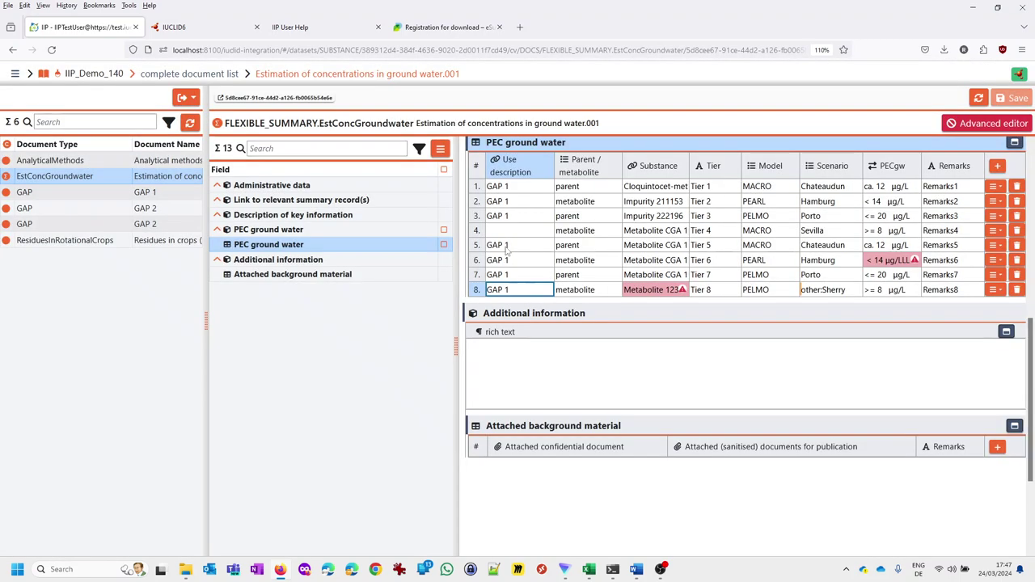
pyautogui.click(509, 235)
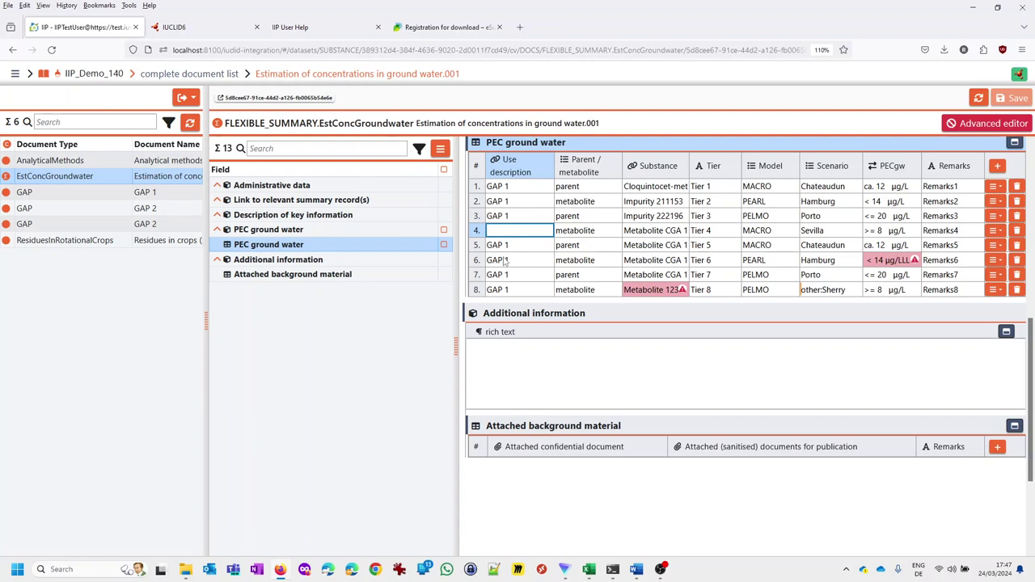
pyautogui.click(505, 260)
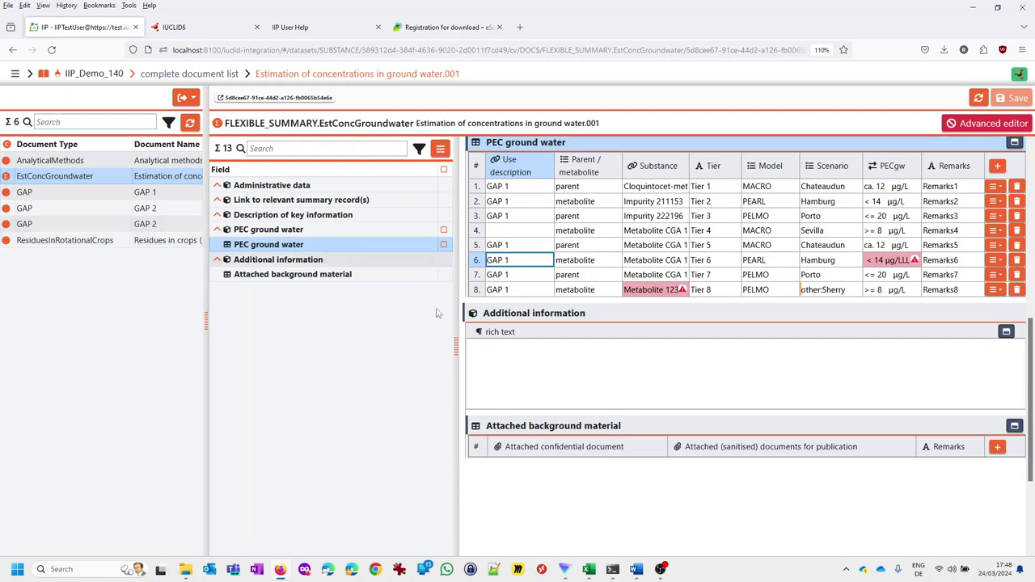
# Step: Replace the invalid Substance in row 8 with Impurity 222196, the substance used in row 3
pyautogui.click(653, 292)
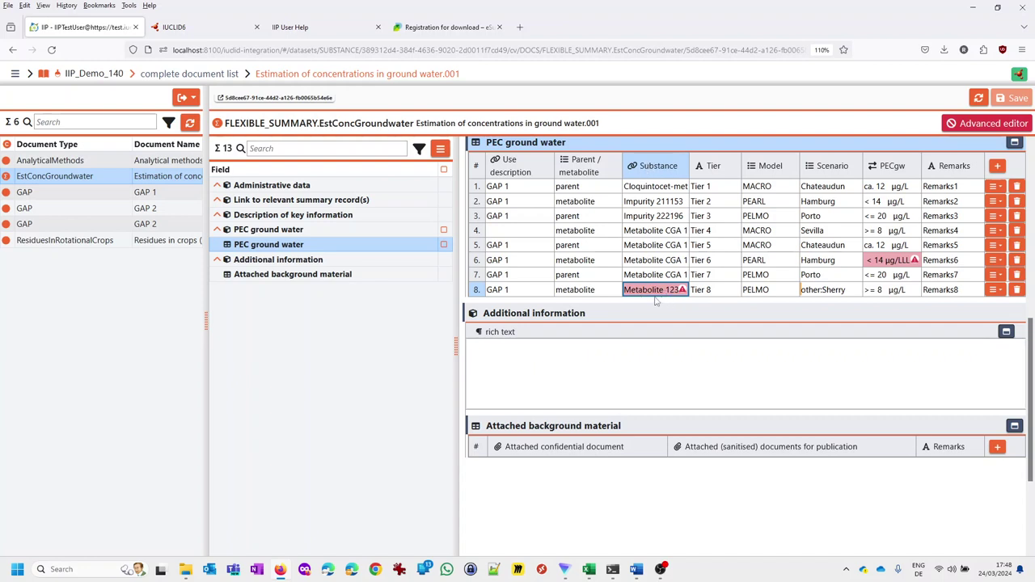
pyautogui.click(647, 219)
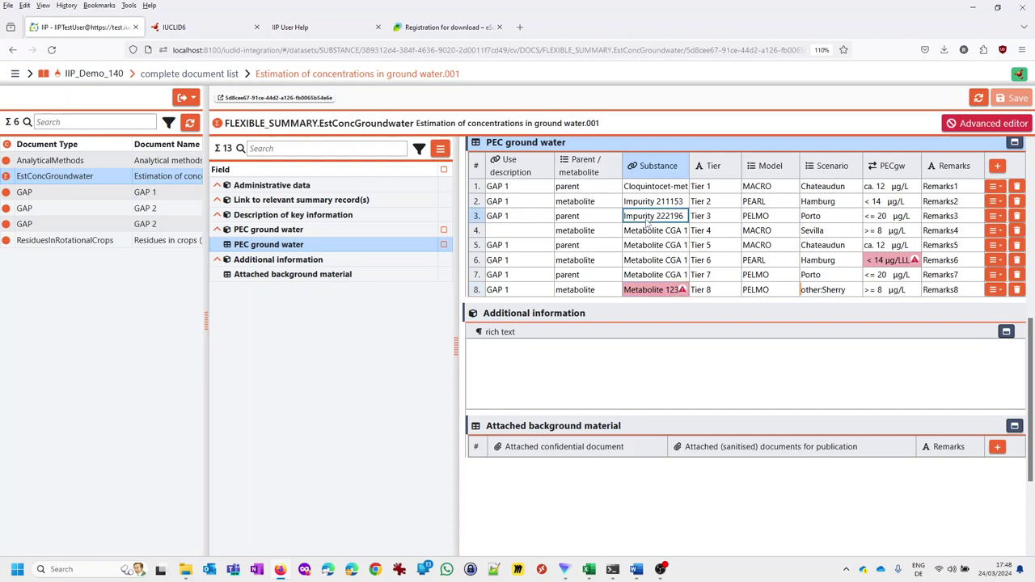
pyautogui.click(653, 290)
pyautogui.write('Impurity 222196')
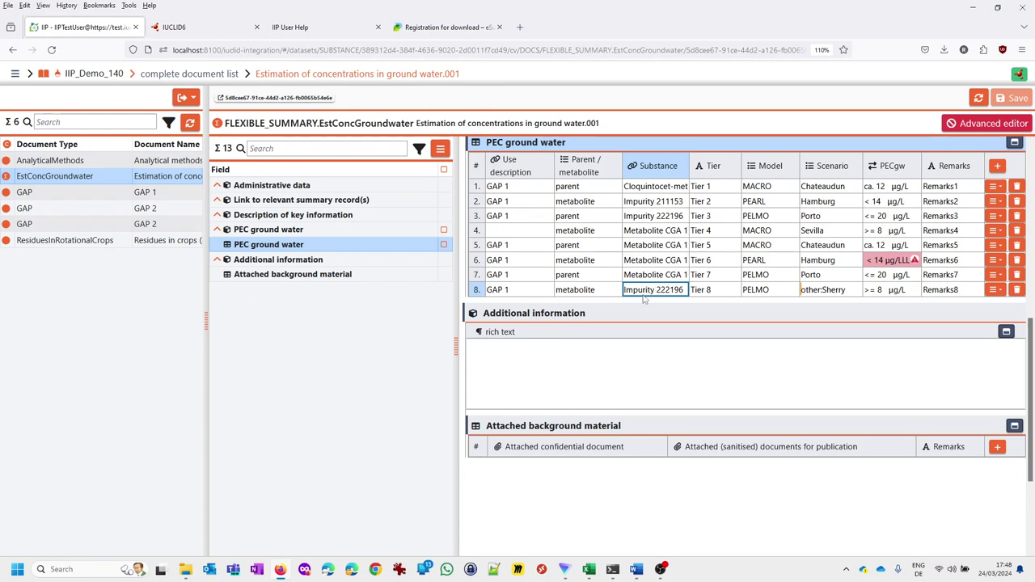
# Step: Clear the Substance cell in row 5 and the Tier cell in row 3
pyautogui.click(636, 244)
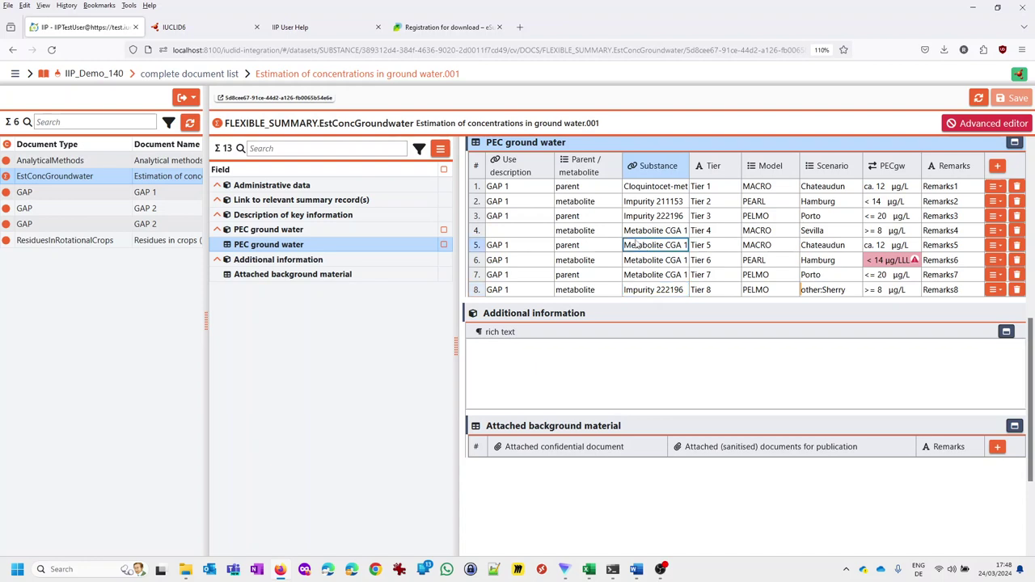
pyautogui.press('BackSpace')
pyautogui.click(711, 218)
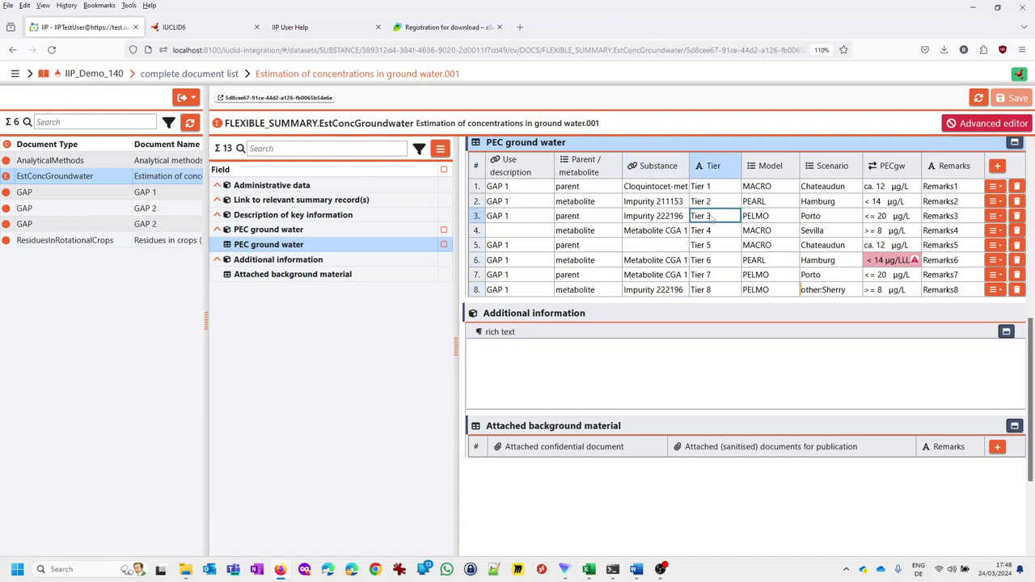
pyautogui.press('BackSpace')
pyautogui.press('Return')
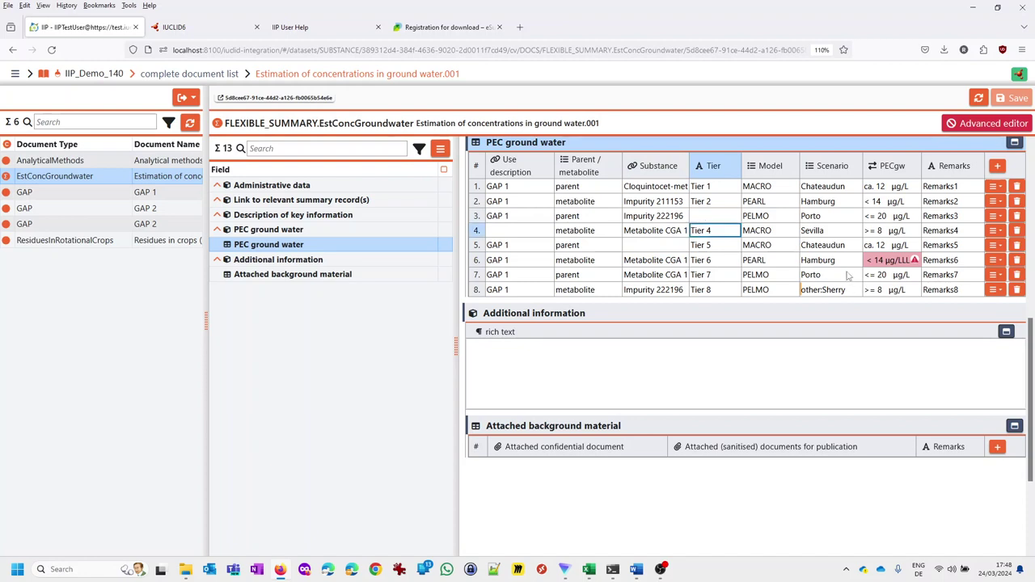
# Step: Correct the invalid PECgw value in row 6 to < 14 µg/L
pyautogui.click(889, 263)
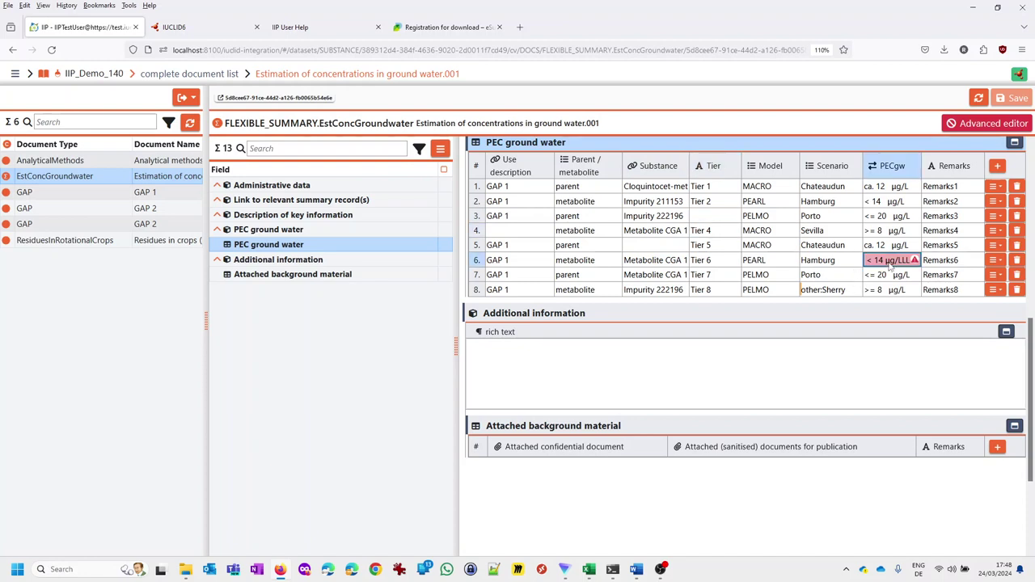
pyautogui.press('Return')
pyautogui.press('Return')
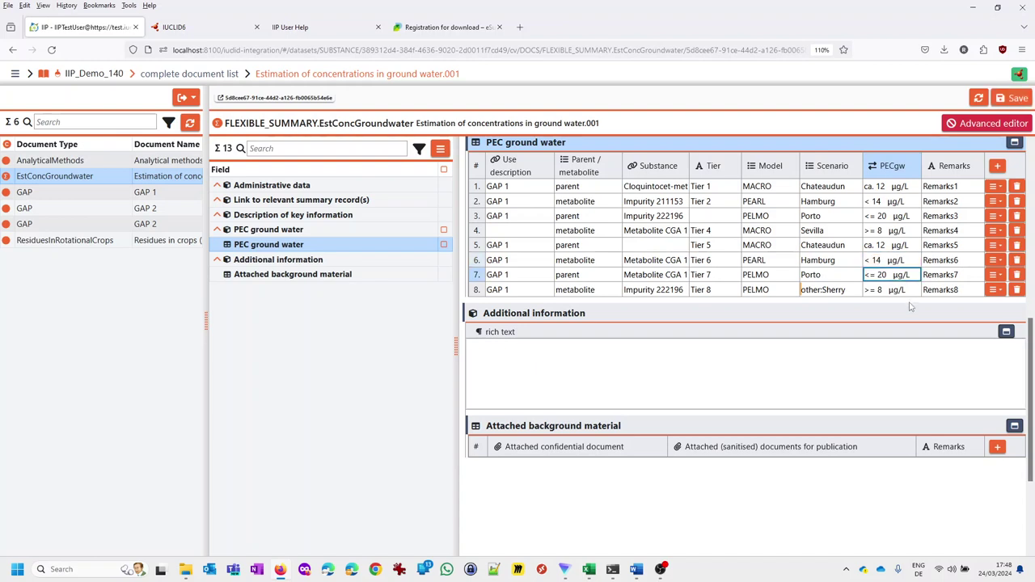
pyautogui.click(890, 264)
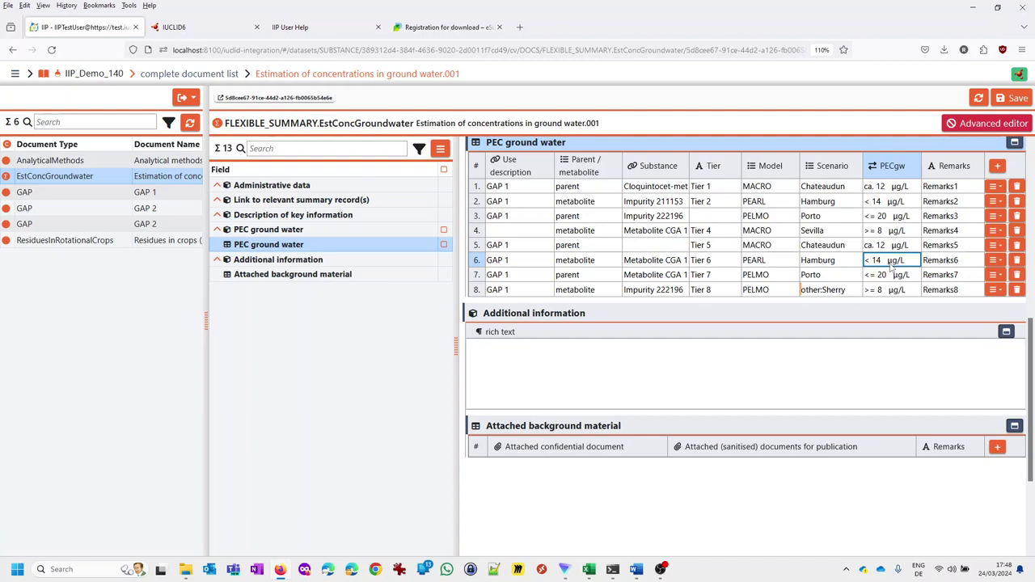
# Step: Add three empty rows to the PEC ground water table and set the Use description in row 9 to GAP 1
pyautogui.click(997, 166)
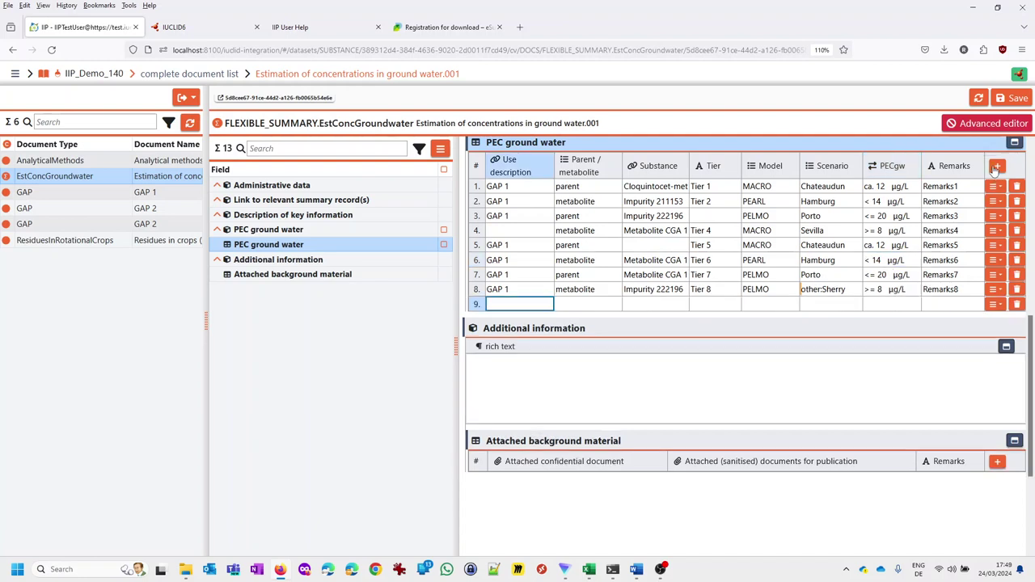
pyautogui.click(996, 166)
pyautogui.click(525, 303)
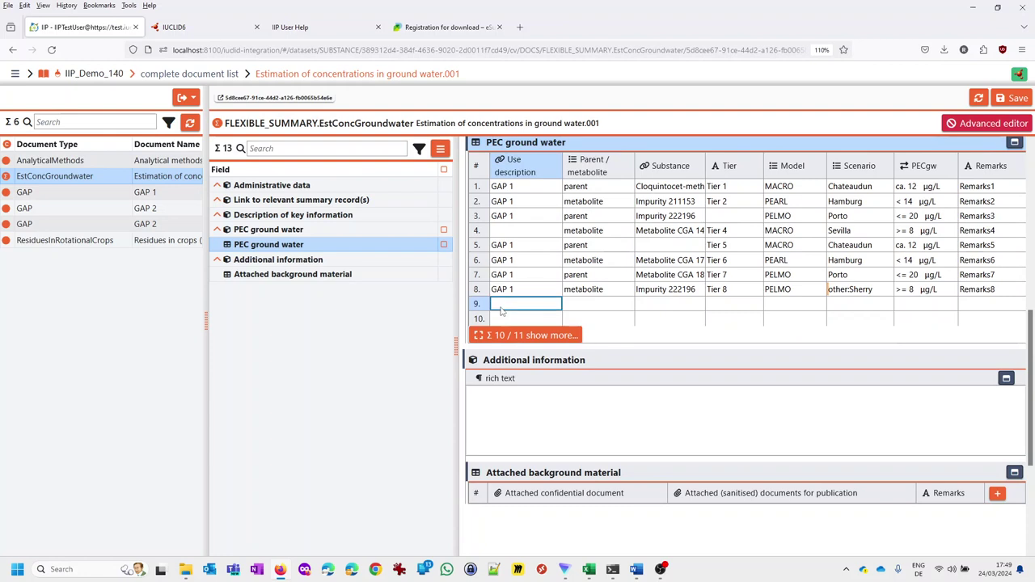
pyautogui.write('GAP 1')
pyautogui.press('Tab')
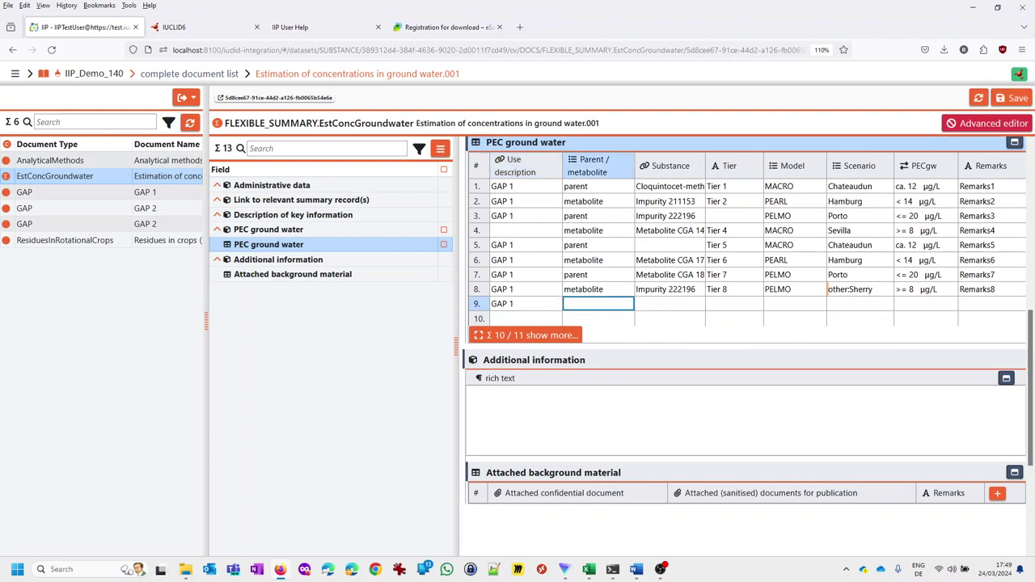
# Step: Set Parent / metabolite to metabolite and Tier to Tier 9 in row 9
pyautogui.write('metabolite')
pyautogui.click(669, 303)
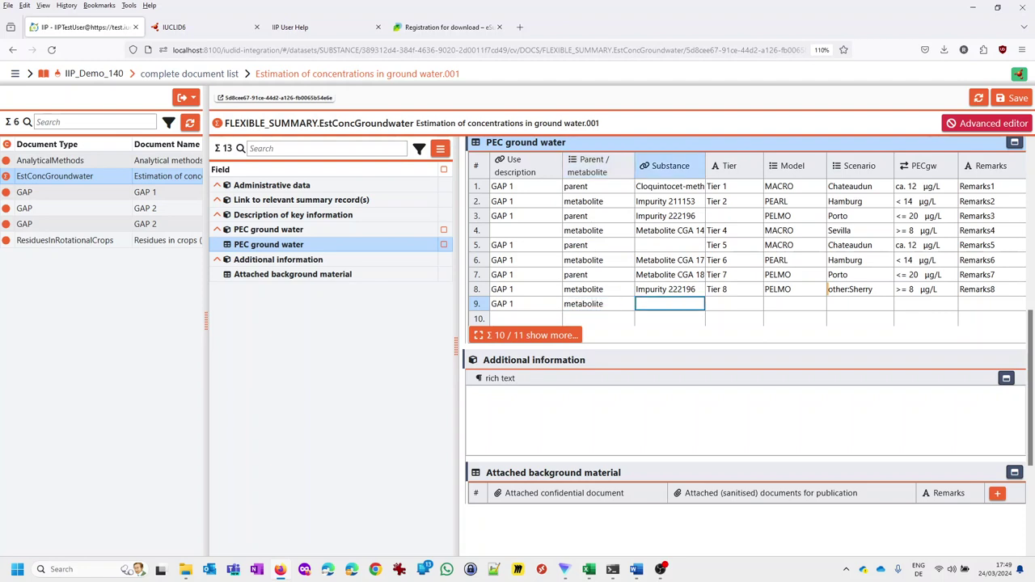
pyautogui.click(733, 303)
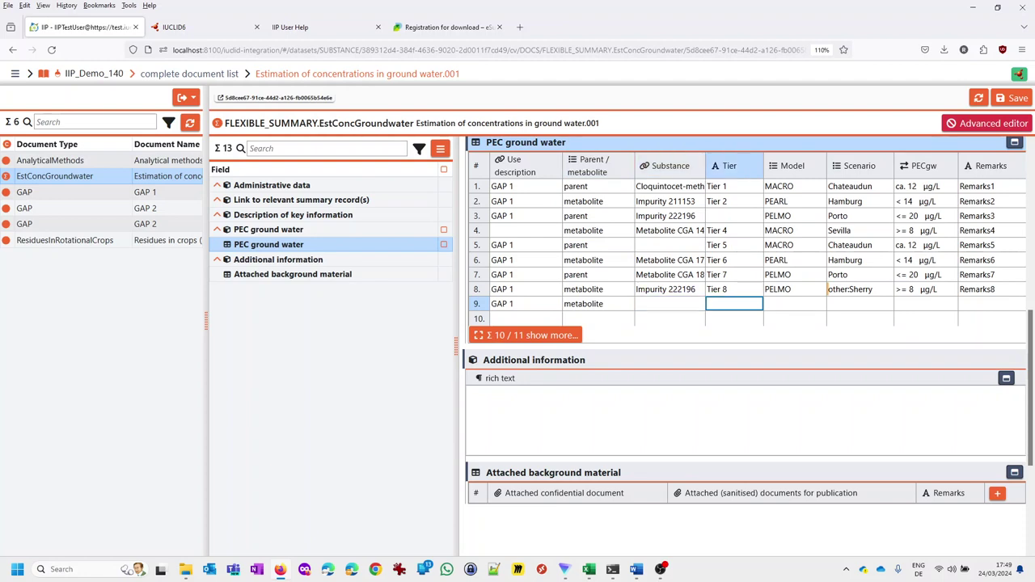
pyautogui.write('Tier 9')
pyautogui.press('Tab')
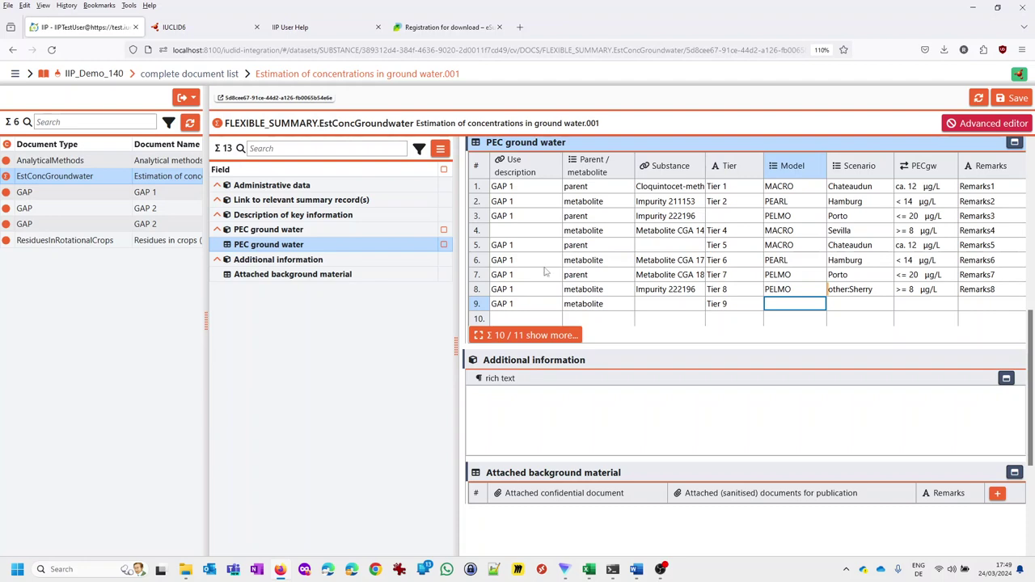
# Step: Change the Parent / metabolite value in row 9 to parent
pyautogui.click(586, 305)
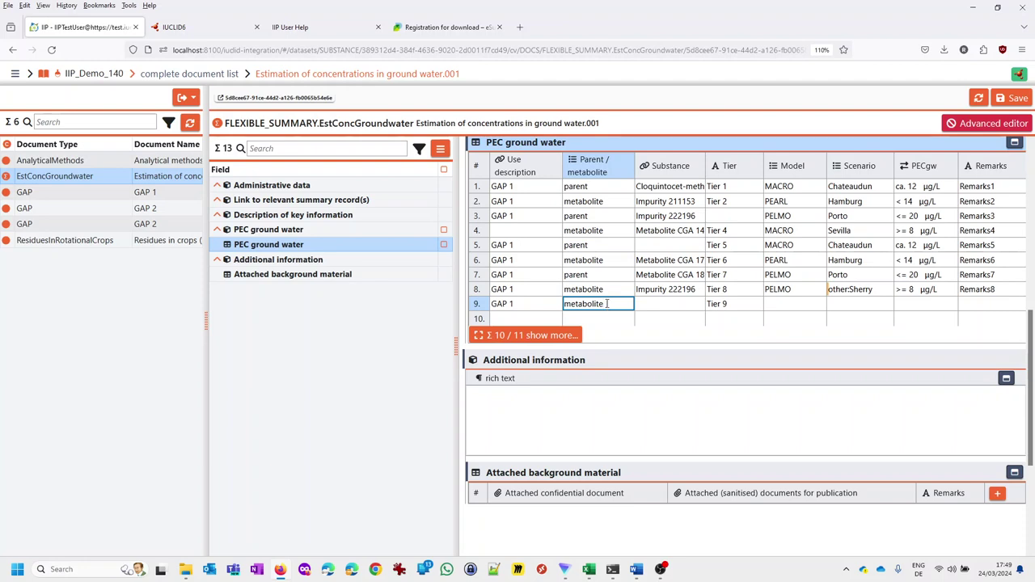
pyautogui.write('++++')
pyautogui.press('BackSpace')
pyautogui.press('BackSpace')
pyautogui.press('BackSpace')
pyautogui.press('BackSpace')
pyautogui.press('BackSpace')
pyautogui.press('BackSpace')
pyautogui.press('BackSpace')
pyautogui.press('BackSpace')
pyautogui.press('BackSpace')
pyautogui.press('BackSpace')
pyautogui.write('bolite')
pyautogui.hotkey('ctrl', 'a')
pyautogui.write('par')
pyautogui.press('Return')
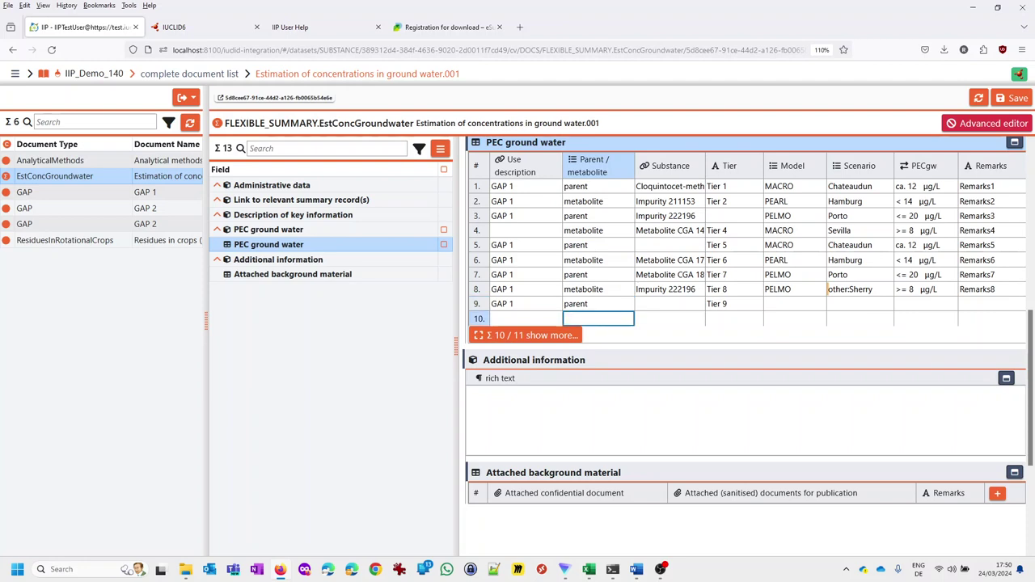
# Step: Set the Model in row 9 to PELMO
pyautogui.click(598, 303)
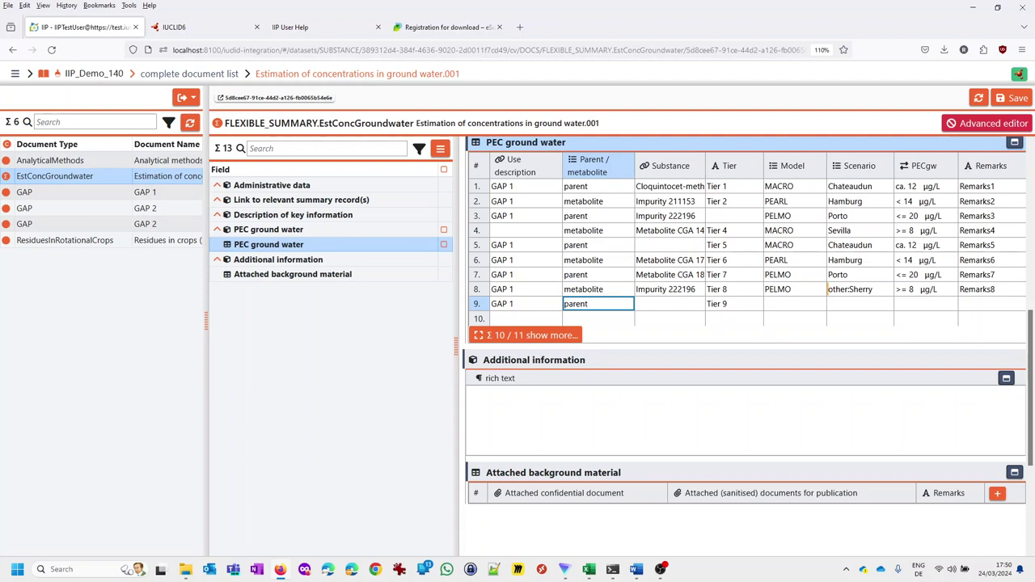
pyautogui.press('Tab')
pyautogui.press('Tab')
pyautogui.press('Tab')
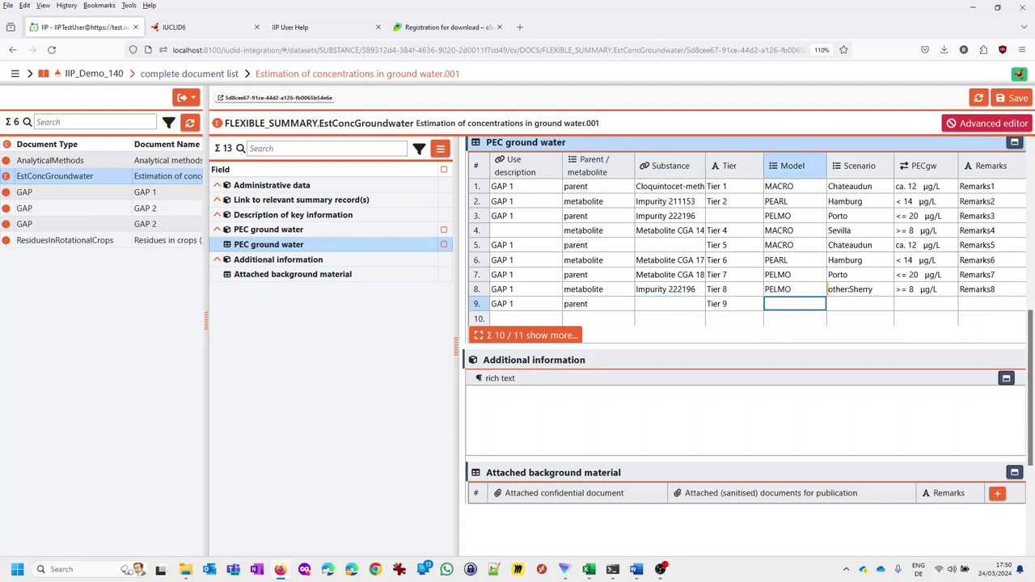
pyautogui.write('Pel')
pyautogui.press('BackSpace')
pyautogui.press('BackSpace')
pyautogui.press('BackSpace')
pyautogui.write('pel')
pyautogui.press('Return')
# Step: Set the Scenario in row 9 to the free-text value Sherry, stored as other:Sherry
pyautogui.click(859, 304)
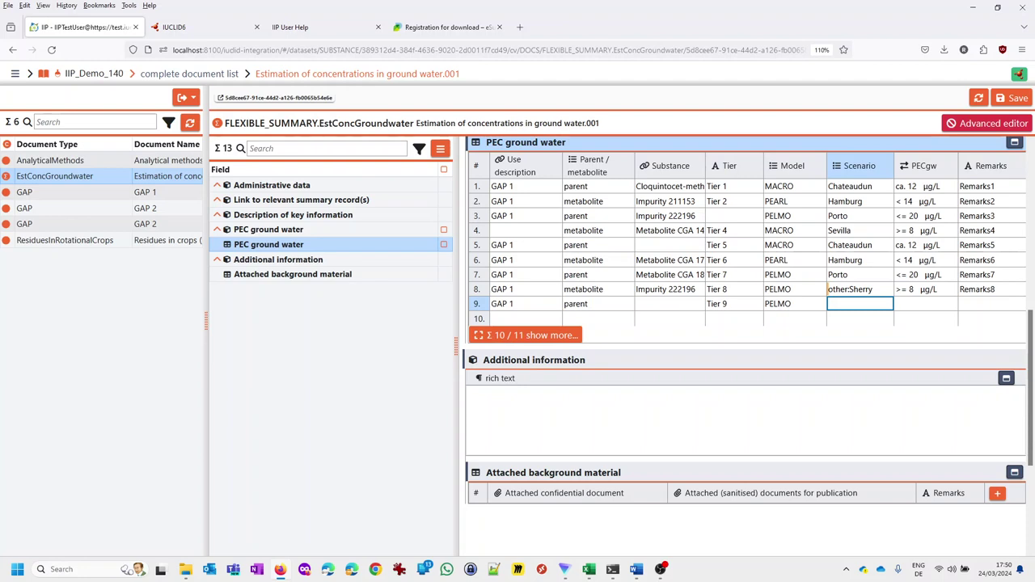
pyautogui.write('Sherry')
pyautogui.press('Return')
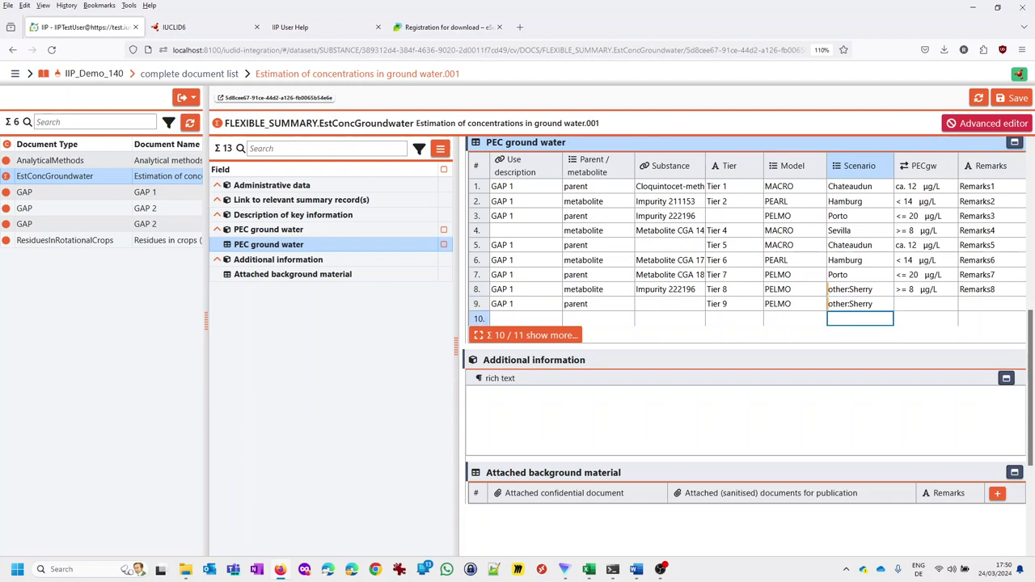
pyautogui.click(839, 306)
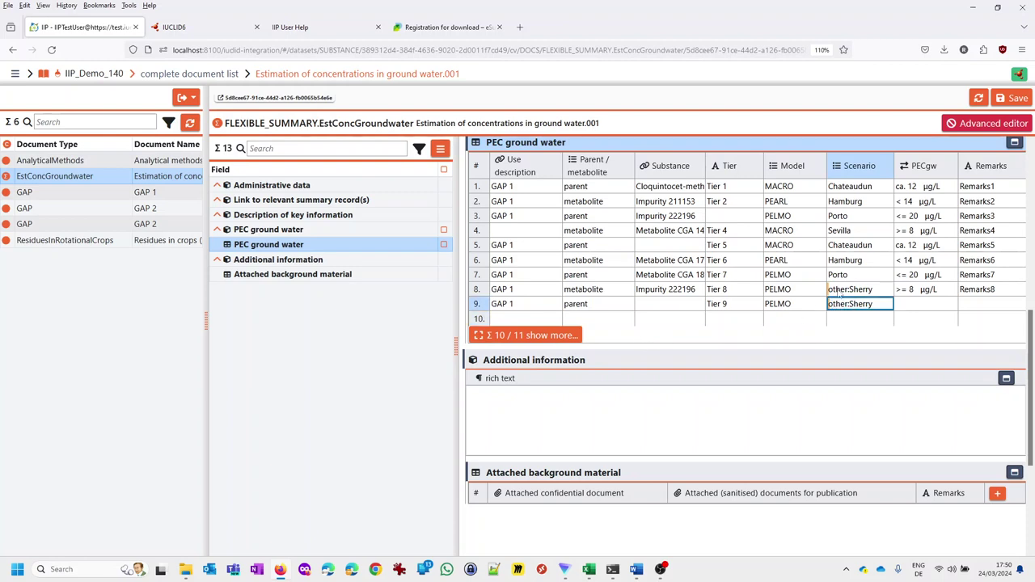
pyautogui.write('Impurity 222196')
pyautogui.hotkey('ctrl', 'a')
pyautogui.press('BackSpace')
pyautogui.write('Sherry')
pyautogui.press('Return')
pyautogui.press('Up')
# Step: Leave the PECgw cell in row 9 empty and save the ground water document
pyautogui.click(909, 306)
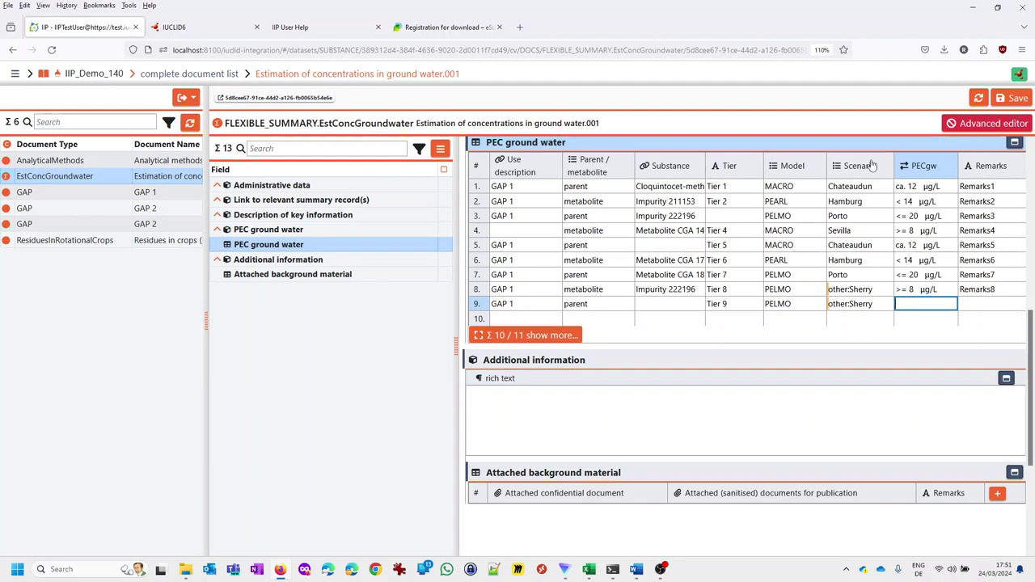
pyautogui.click(1007, 99)
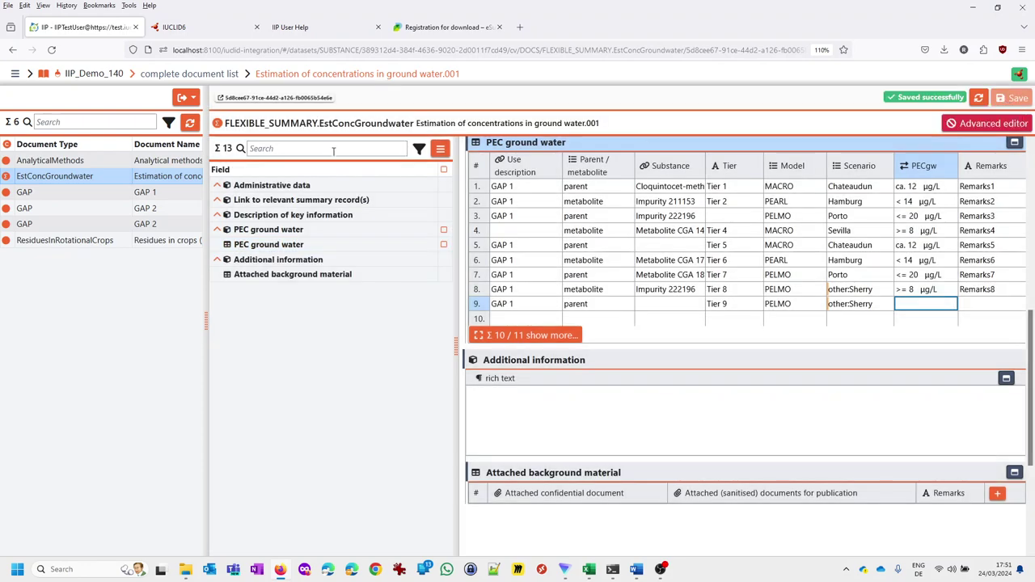
# Step: Switch to the IUCLID6 browser tab and open row 4 of the PEC ground water table to check its saved values
pyautogui.click(234, 103)
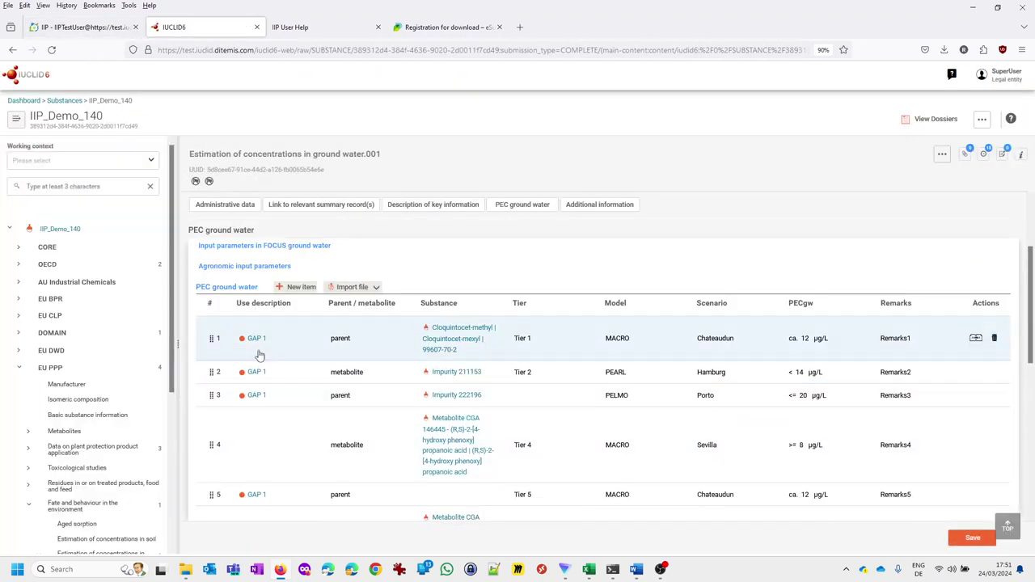
pyautogui.scroll(-3, 267, 355)
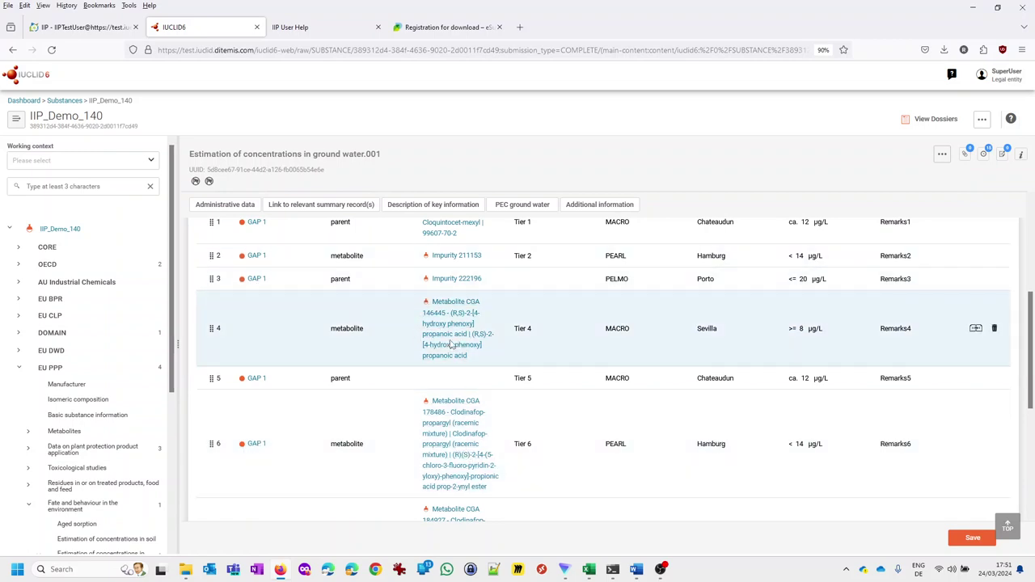
pyautogui.click(450, 339)
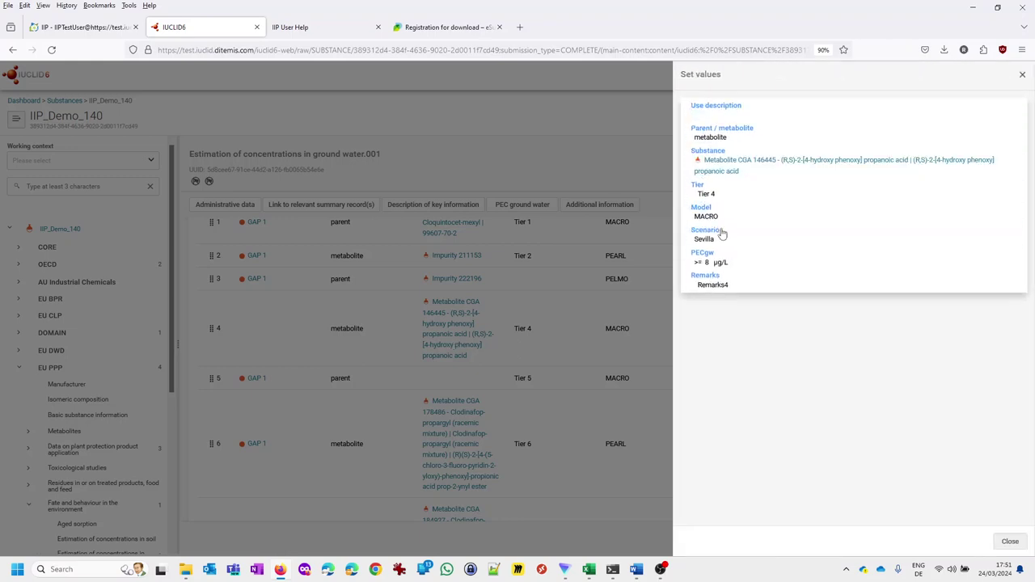
# Step: Inspect the Model options for row 4 of the PEC ground water table in IUCLID6 and keep MACRO selected
pyautogui.click(1022, 74)
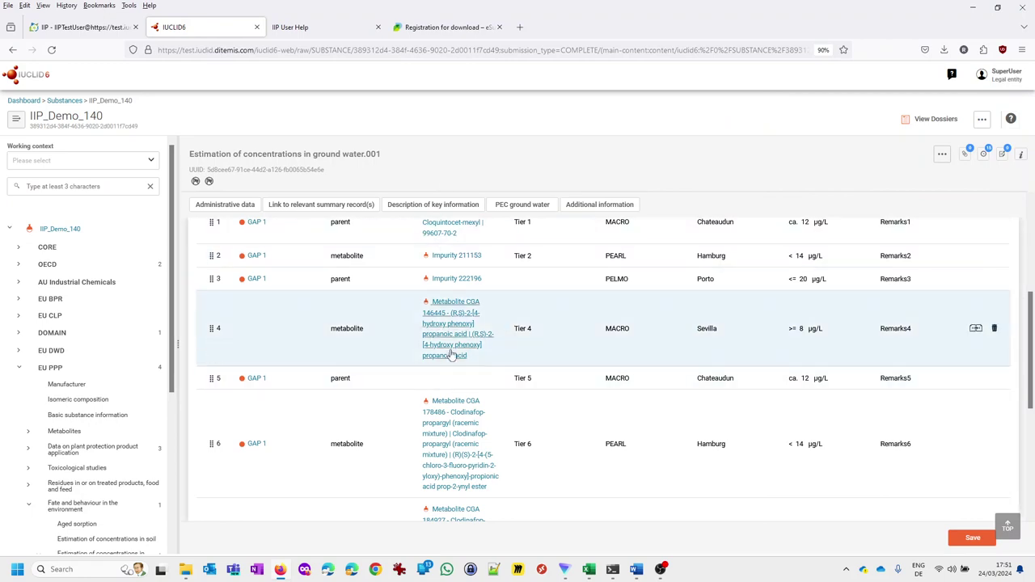
pyautogui.click(616, 330)
pyautogui.click(716, 217)
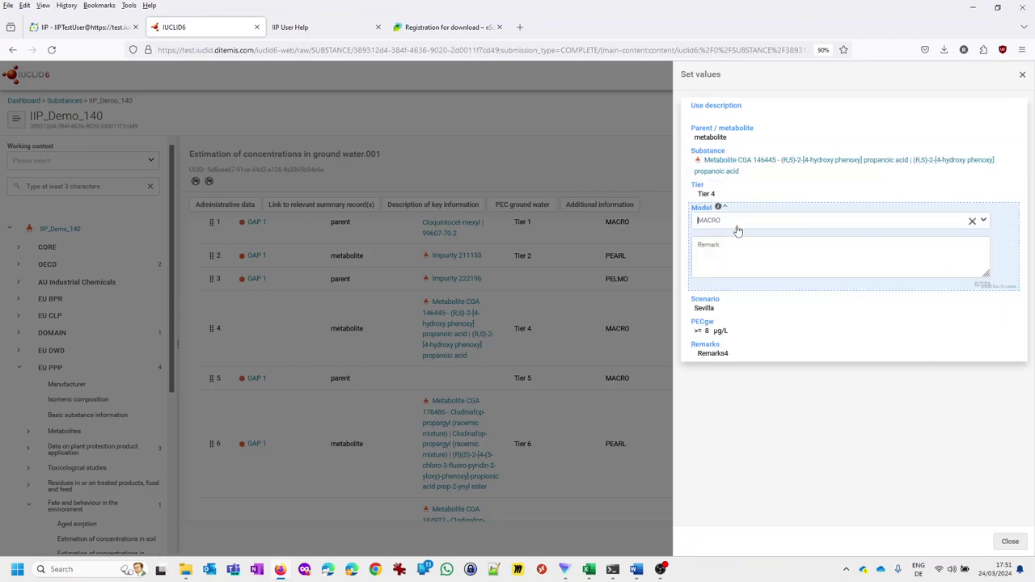
pyautogui.click(984, 222)
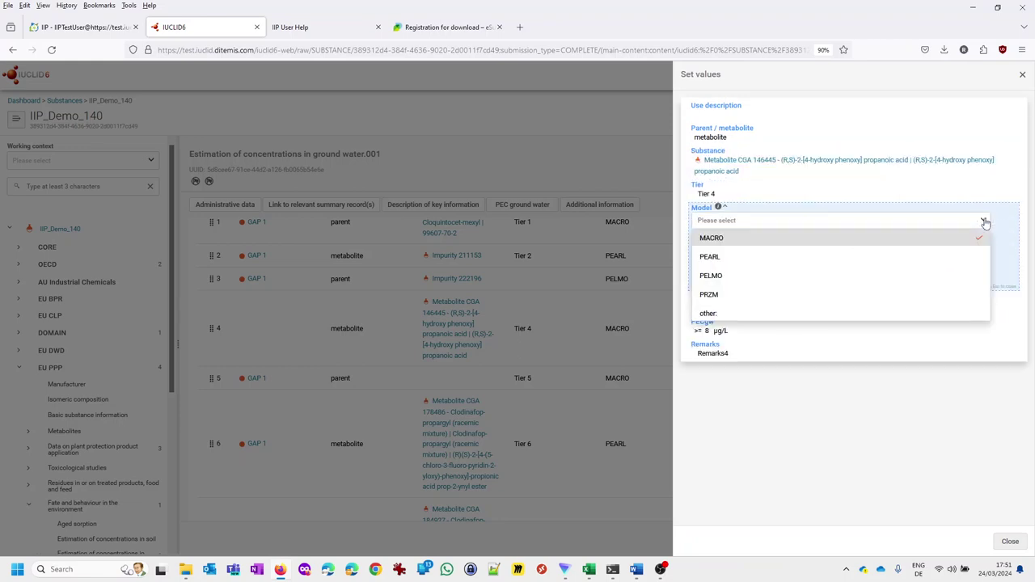
pyautogui.click(715, 240)
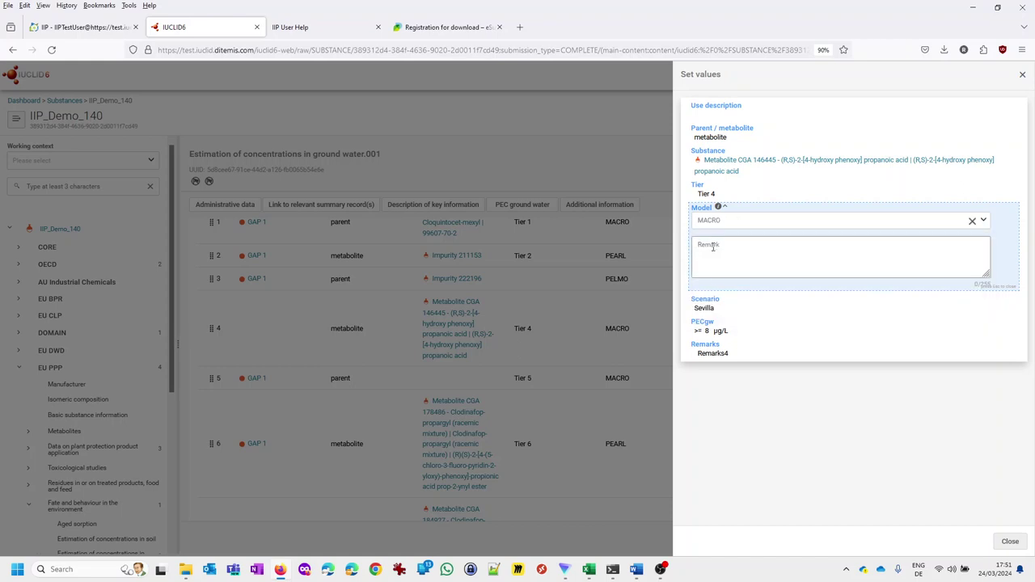
pyautogui.click(1021, 75)
# Step: Check the unit options of row 4's PECgw value, then switch to the IIP tab to compare the ground water table
pyautogui.click(799, 329)
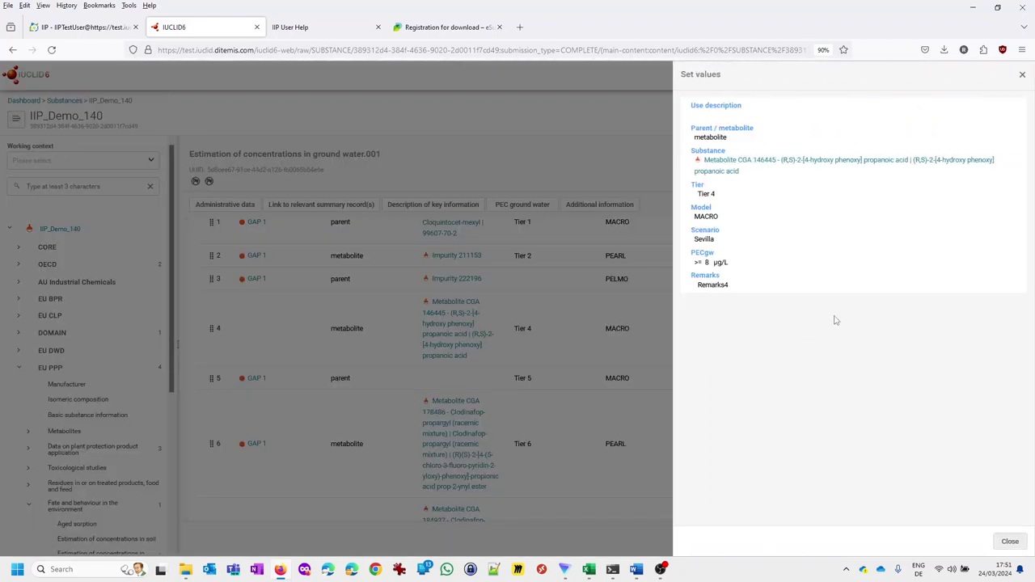
pyautogui.click(705, 273)
pyautogui.click(808, 267)
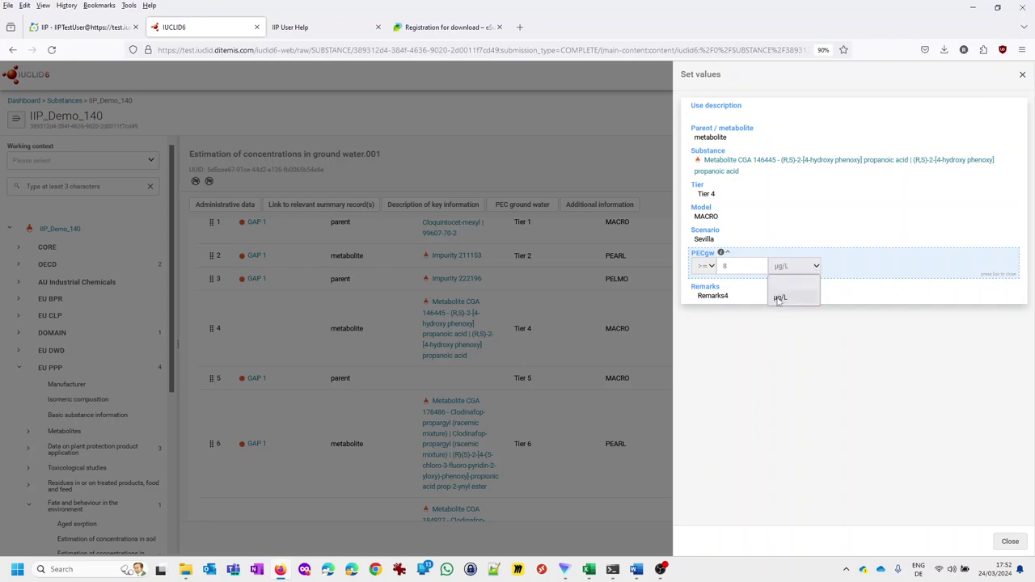
pyautogui.click(1022, 73)
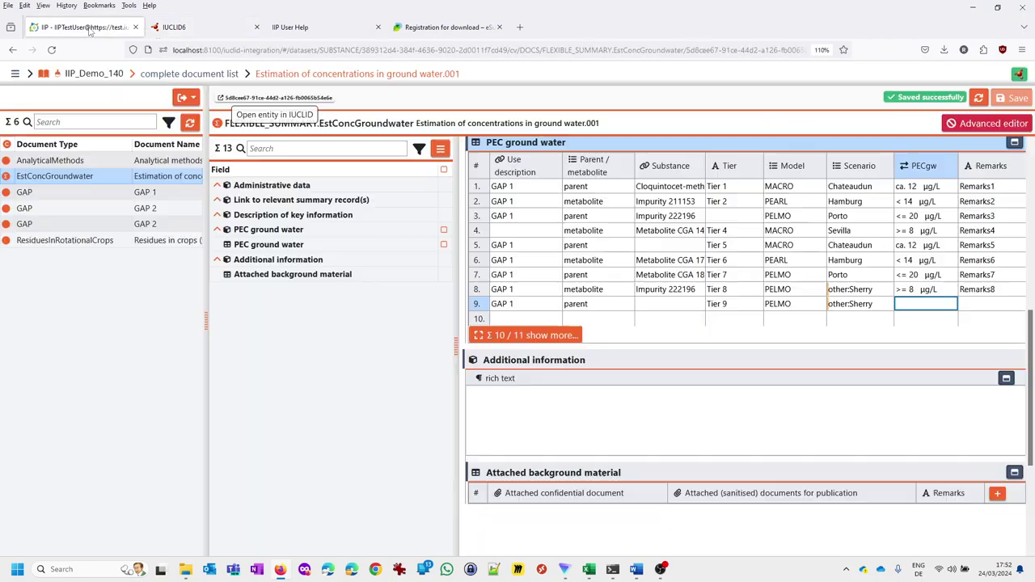
pyautogui.click(90, 29)
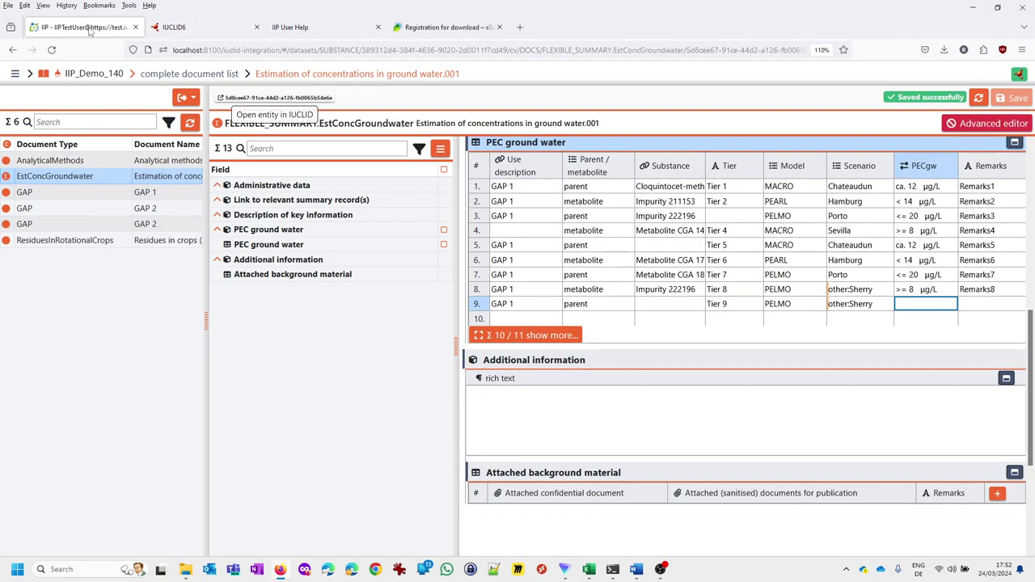
# Step: Switch to IUCLID6, replace the Remarks in row 2 of the PEC ground water table with NEW REMARK, and save the document
pyautogui.click(177, 27)
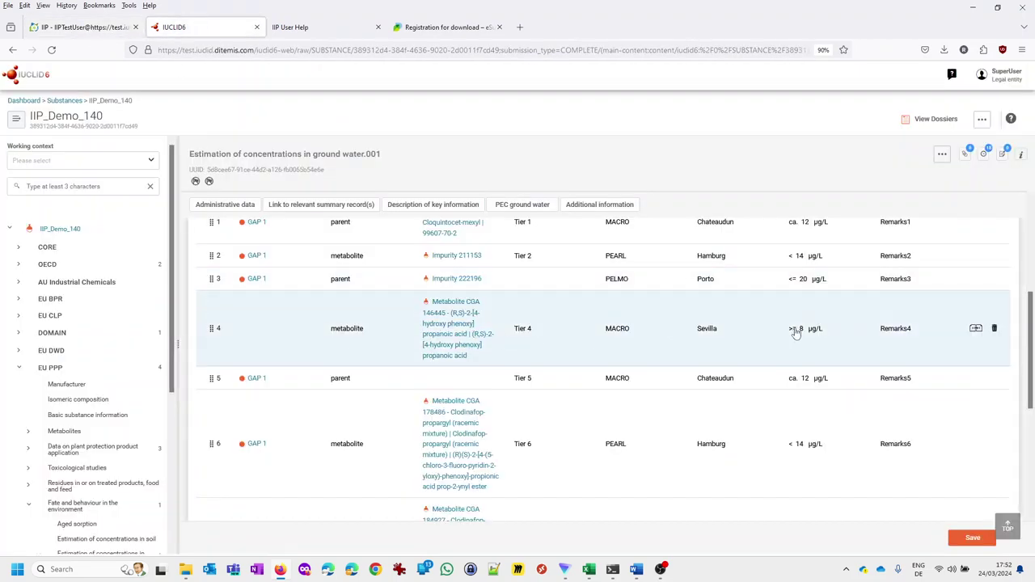
pyautogui.click(899, 260)
pyautogui.click(730, 280)
pyautogui.hotkey('ctrl', 'a')
pyautogui.write('NE')
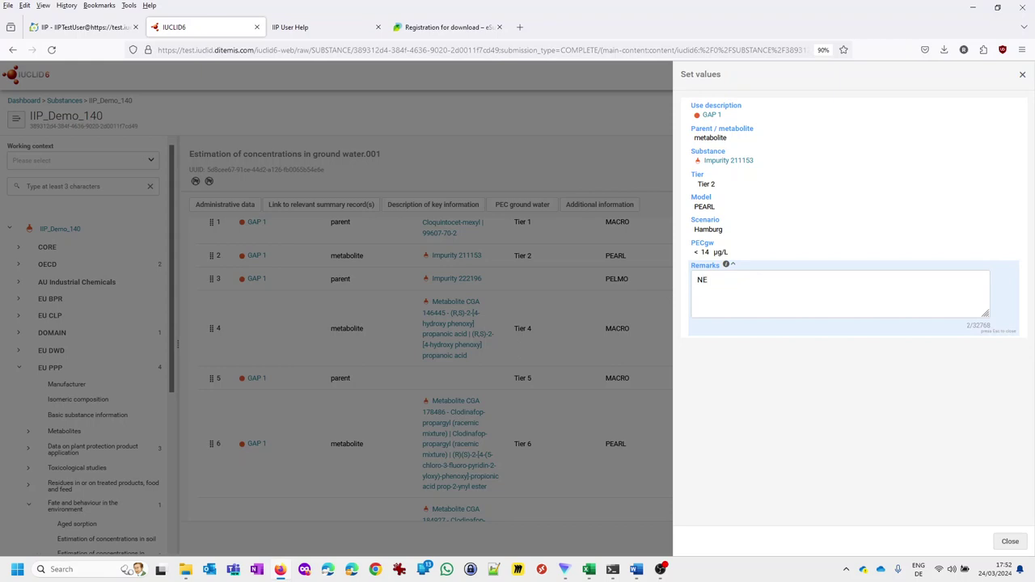
pyautogui.write('W REmMARK')
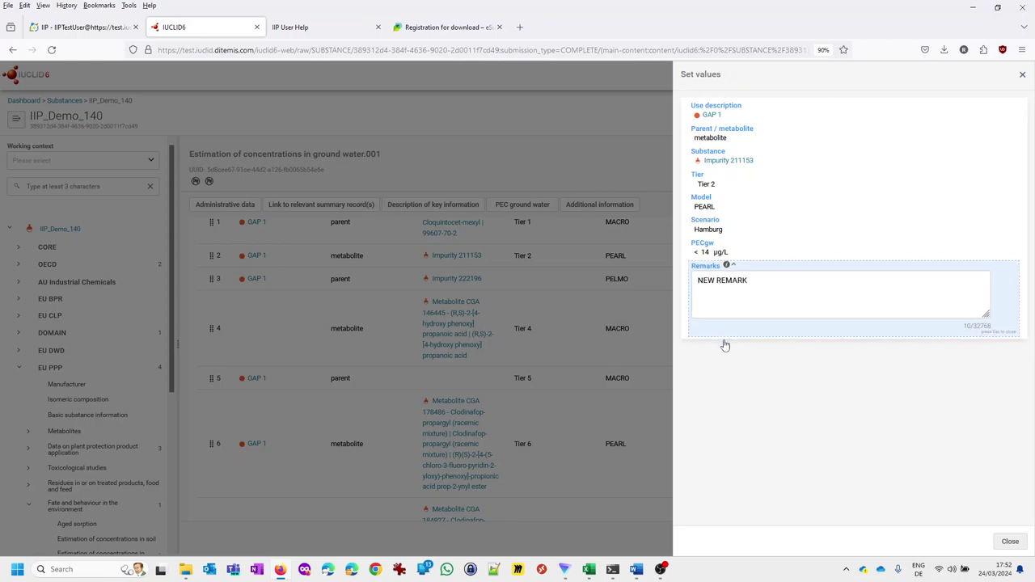
pyautogui.click(1009, 541)
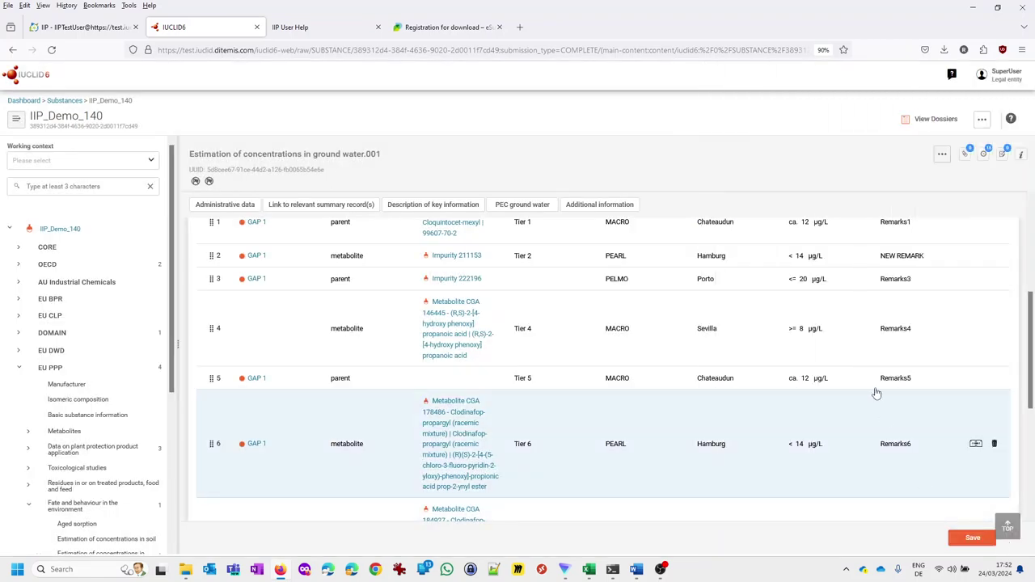
pyautogui.click(972, 538)
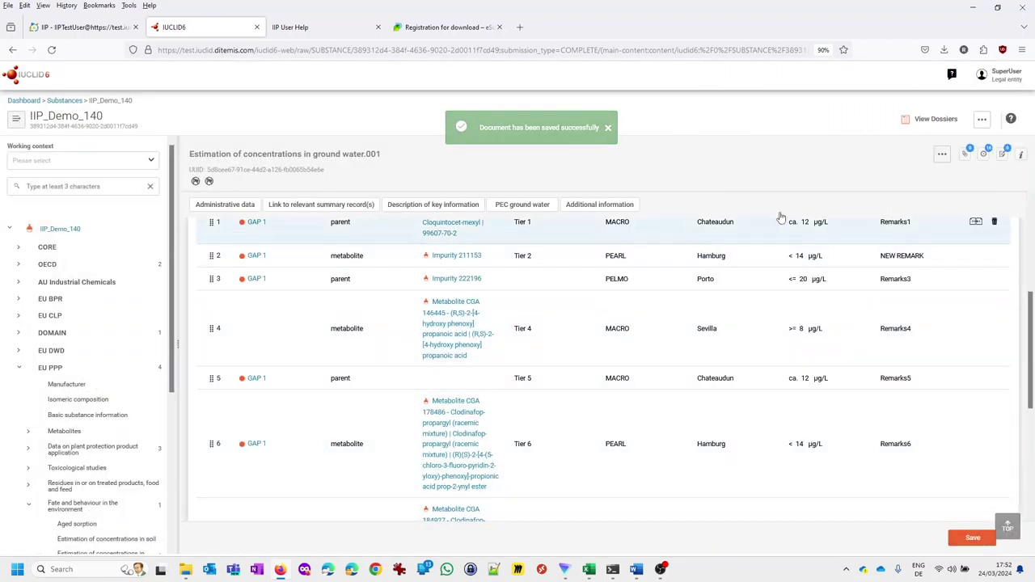
# Step: Return to IIP and reload the ground water document from IUCLID
pyautogui.hotkey('ctrl', 'shift', 'Tab')
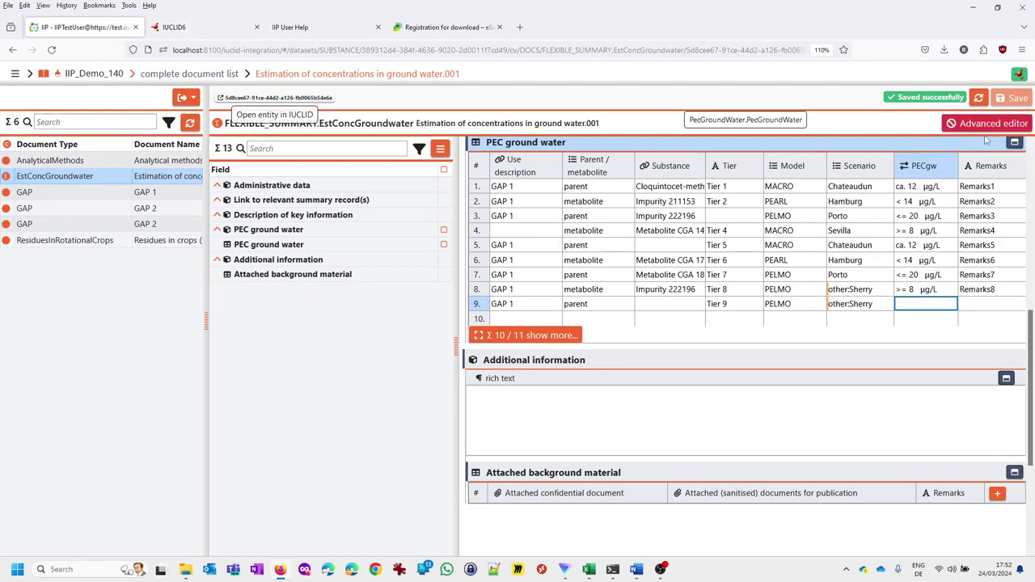
pyautogui.click(978, 97)
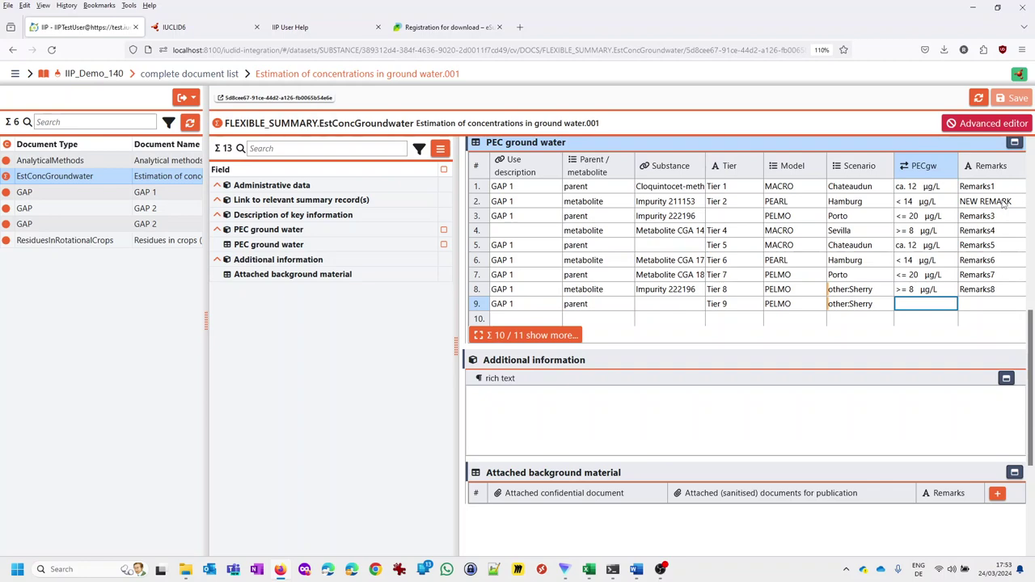
# Step: Open the GAP 1 record and show the individual fields in its field tree
pyautogui.click(24, 191)
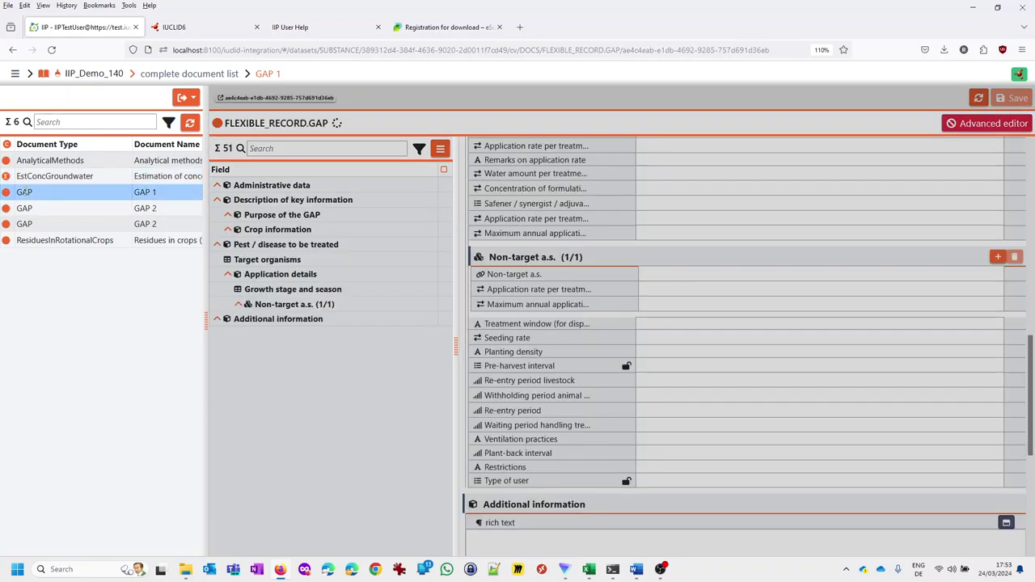
pyautogui.scroll(-2, 714, 457)
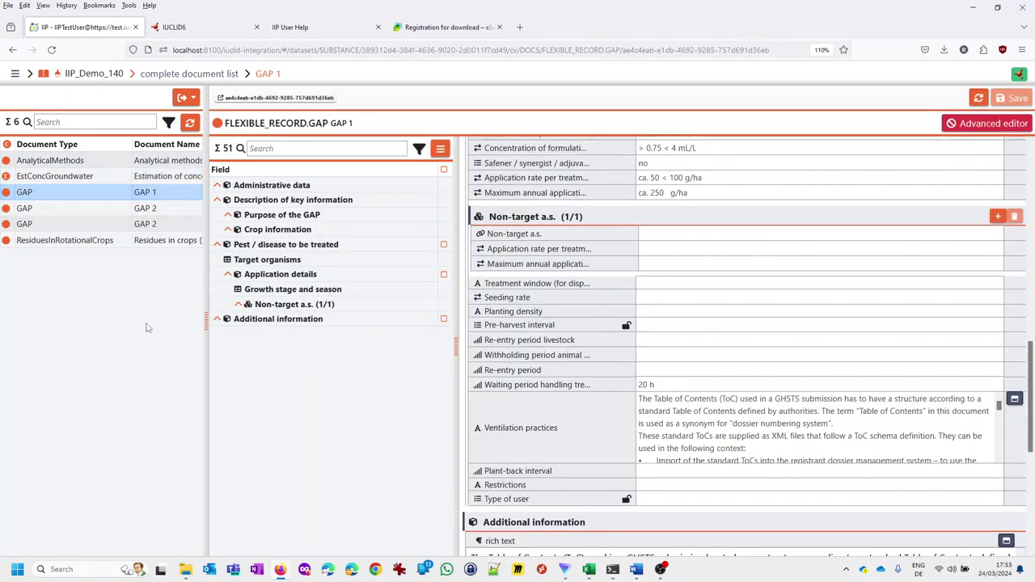
pyautogui.click(440, 150)
pyautogui.click(463, 146)
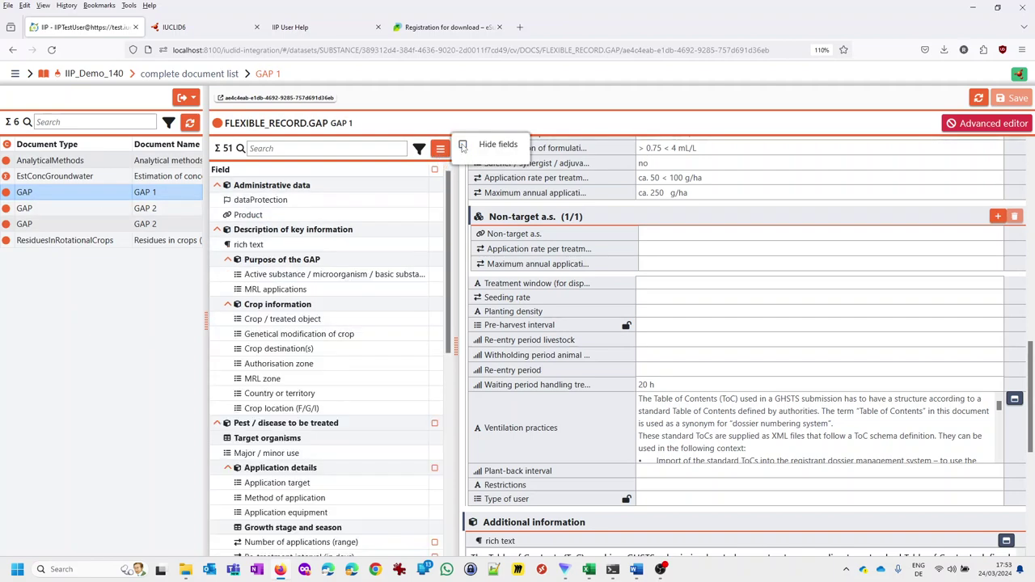
pyautogui.scroll(-4, 339, 338)
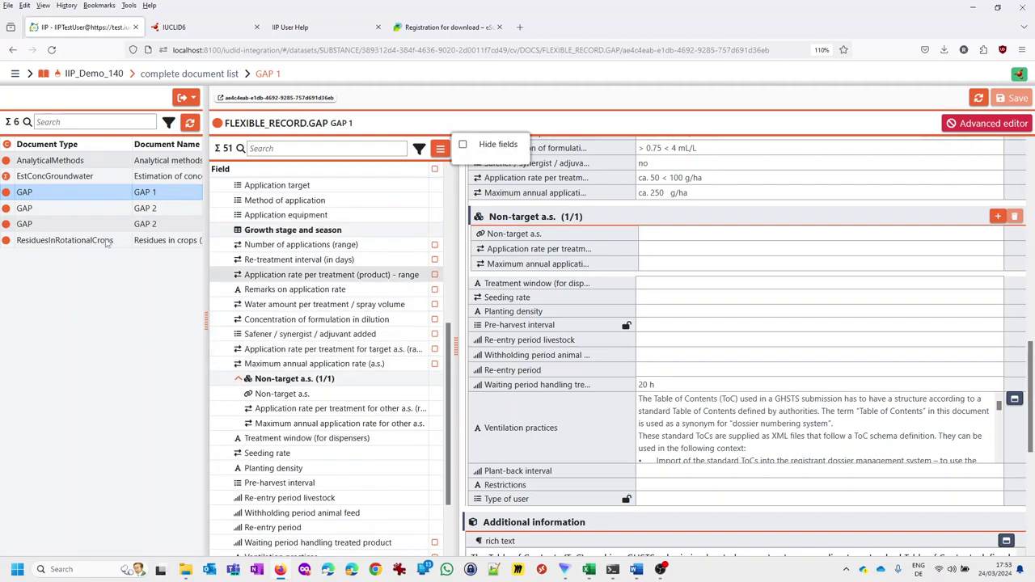
# Step: Open the first GAP 2 record and go to its Number of applications (range) field
pyautogui.click(62, 211)
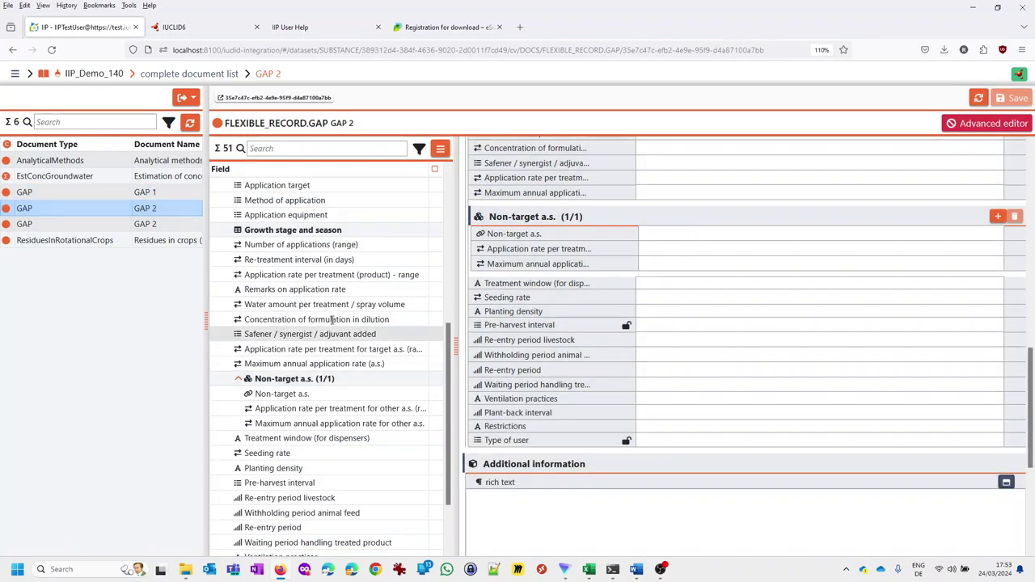
pyautogui.scroll(-1, 344, 364)
pyautogui.scroll(3, 358, 414)
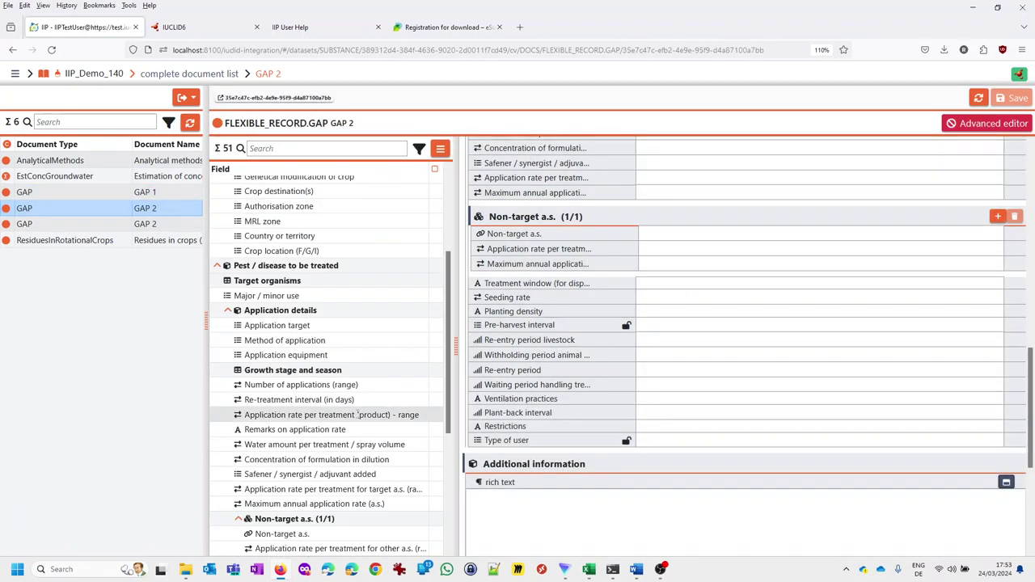
pyautogui.click(291, 386)
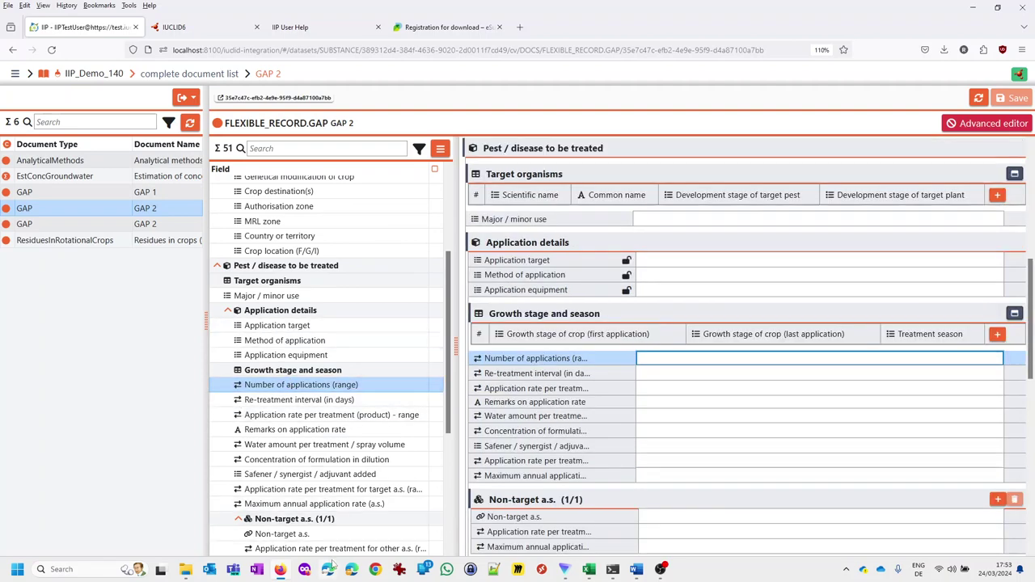
# Step: Switch to the Excel workbook IIP_BlockPastingTest.xlsx and examine the prepared application values in D3:D11 of the GAP (2) sheet
pyautogui.click(590, 570)
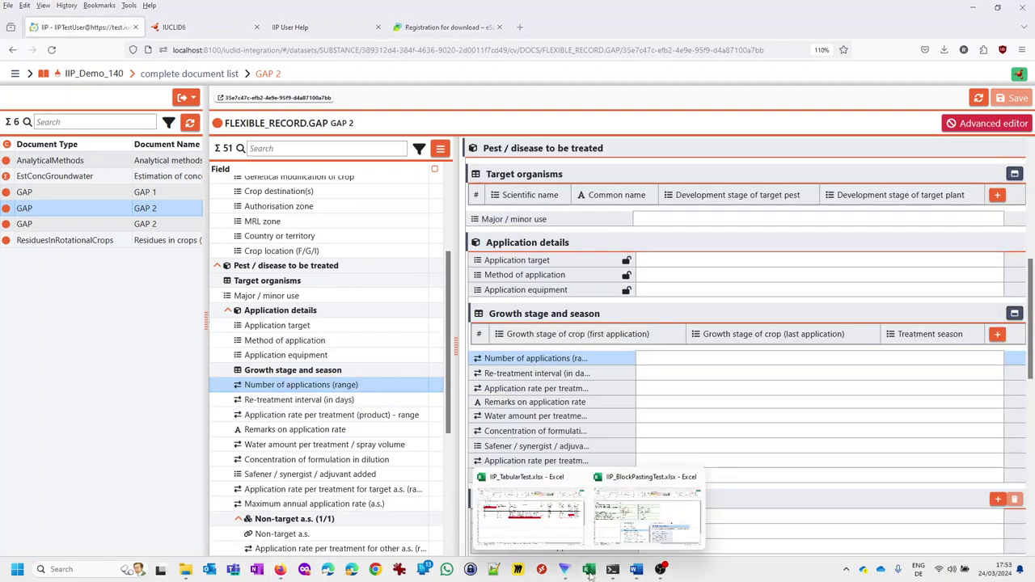
pyautogui.click(647, 511)
pyautogui.click(142, 391)
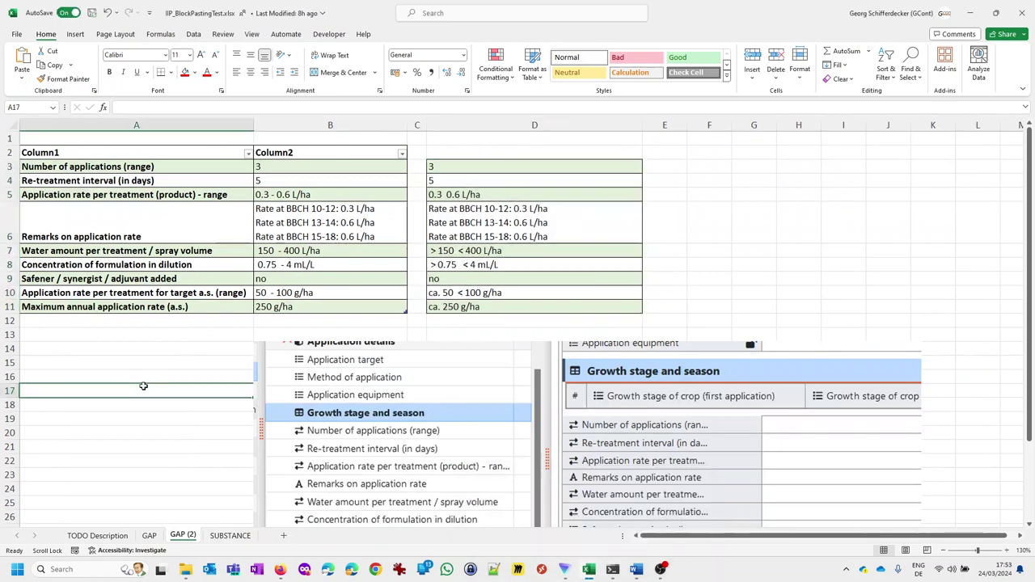
pyautogui.moveTo(449, 166); pyautogui.dragTo(463, 307)
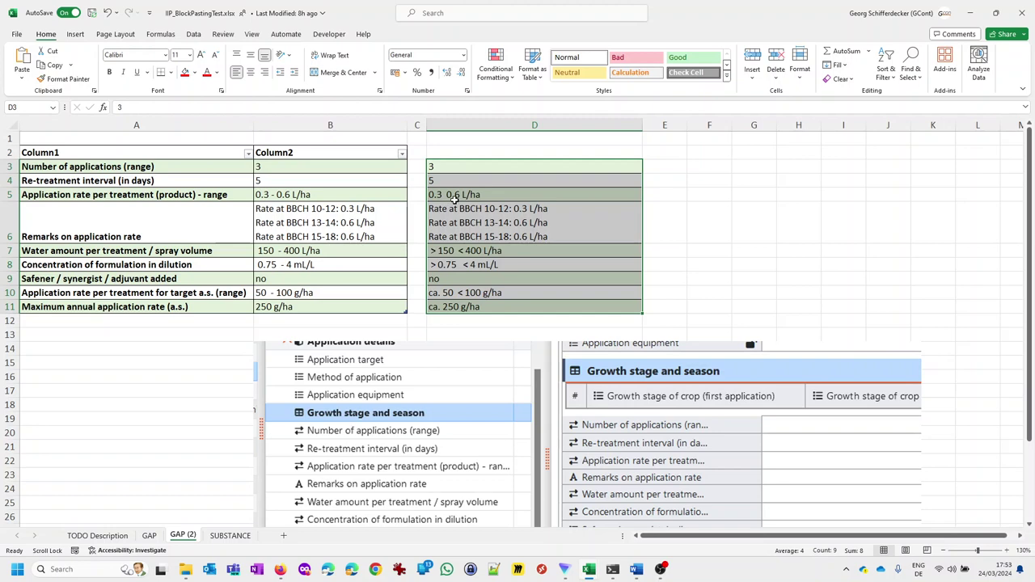
pyautogui.click(454, 202)
pyautogui.click(463, 265)
pyautogui.click(457, 202)
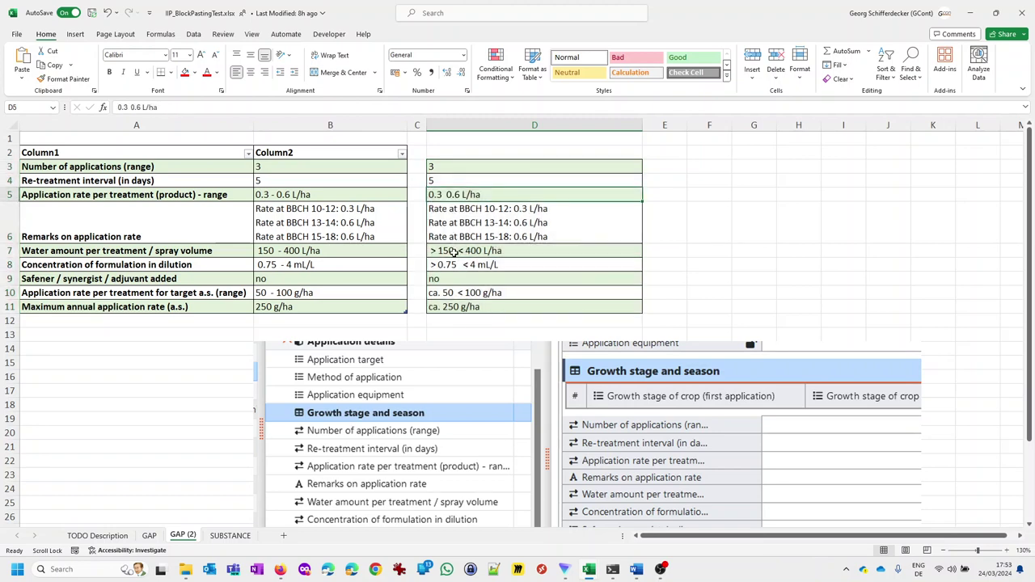
pyautogui.click(455, 252)
pyautogui.click(455, 264)
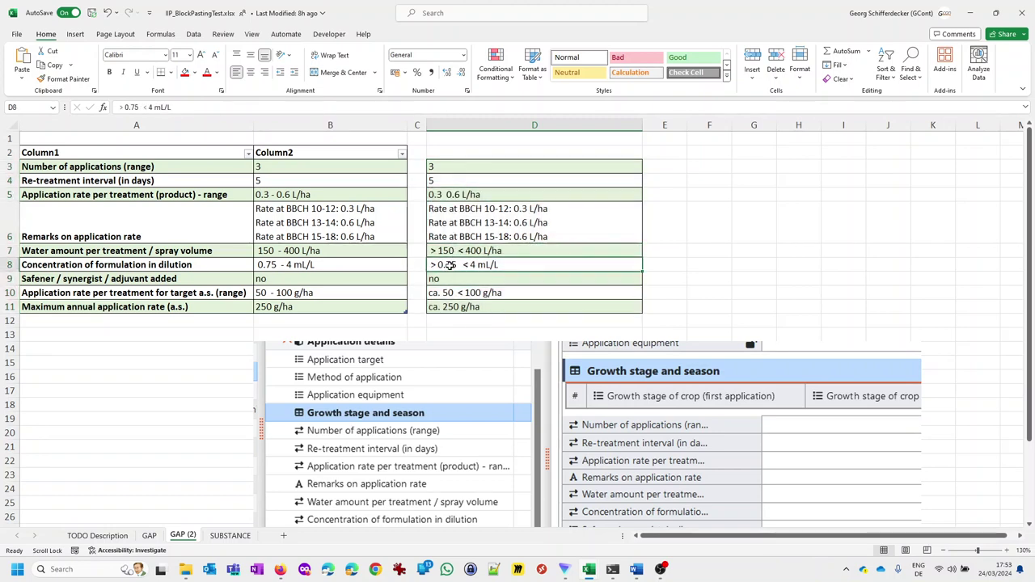
pyautogui.doubleClick(453, 264)
pyautogui.moveTo(525, 265); pyautogui.dragTo(427, 265)
pyautogui.press('Escape')
# Step: Copy cells D3:D11 and paste them into the GAP 2 record in IIP, starting at Number of applications (range)
pyautogui.moveTo(458, 166); pyautogui.dragTo(462, 307)
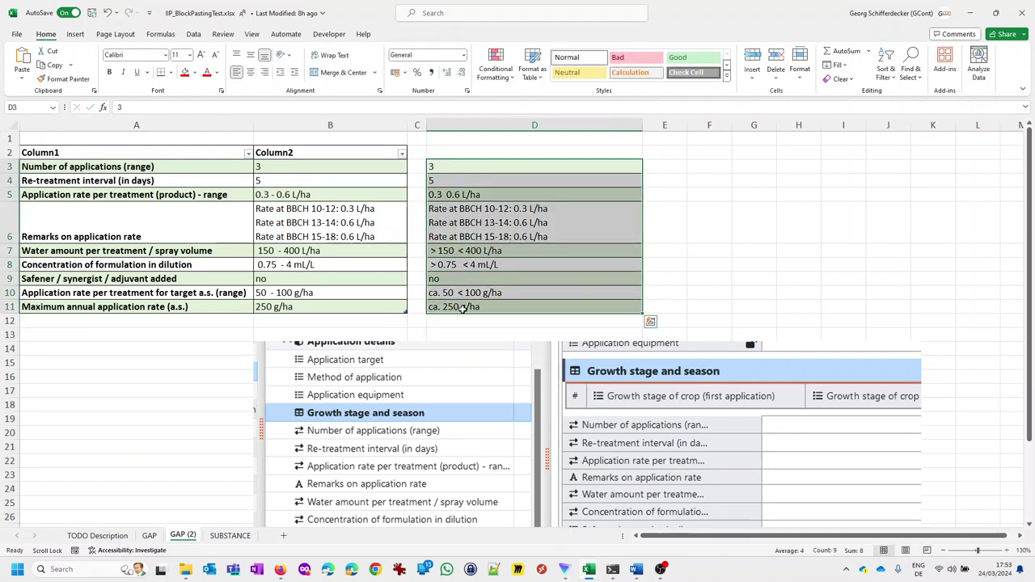
pyautogui.hotkey('ctrl', 'c')
pyautogui.click(279, 569)
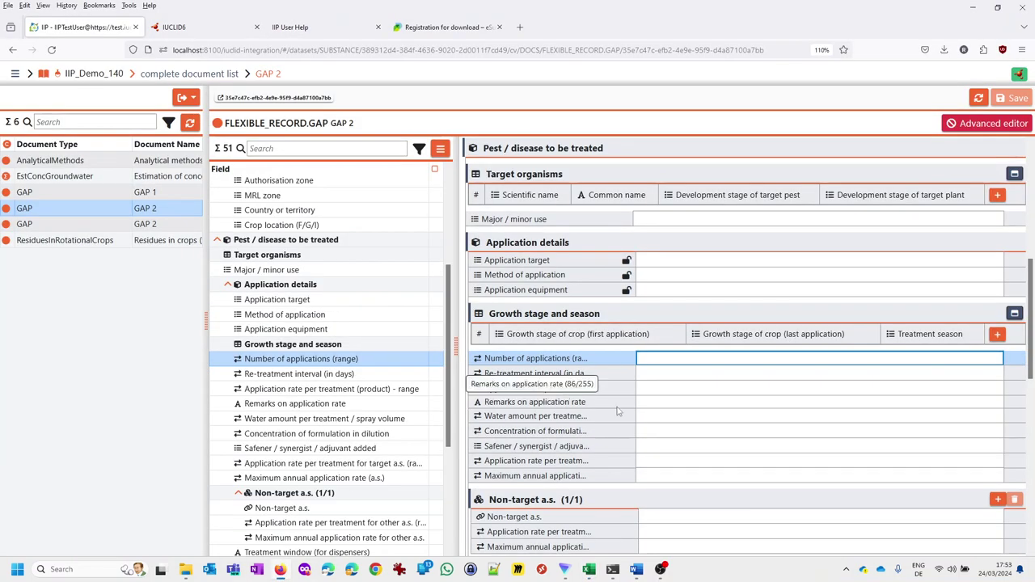
pyautogui.click(647, 360)
pyautogui.hotkey('ctrl', 'v')
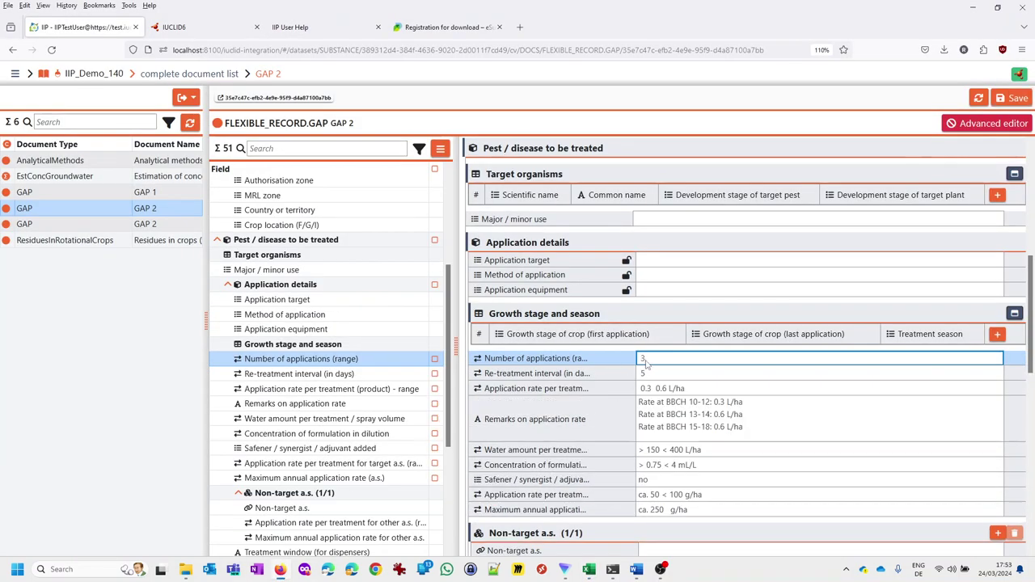
# Step: Review the pasted application rate and Remarks on application rate fields and save the GAP 2 record
pyautogui.click(670, 414)
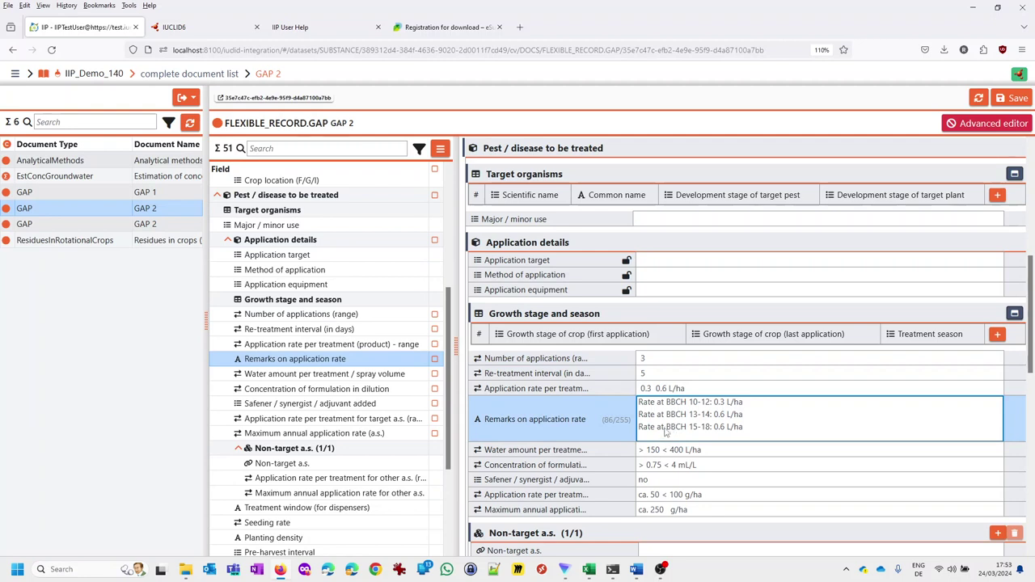
pyautogui.click(665, 390)
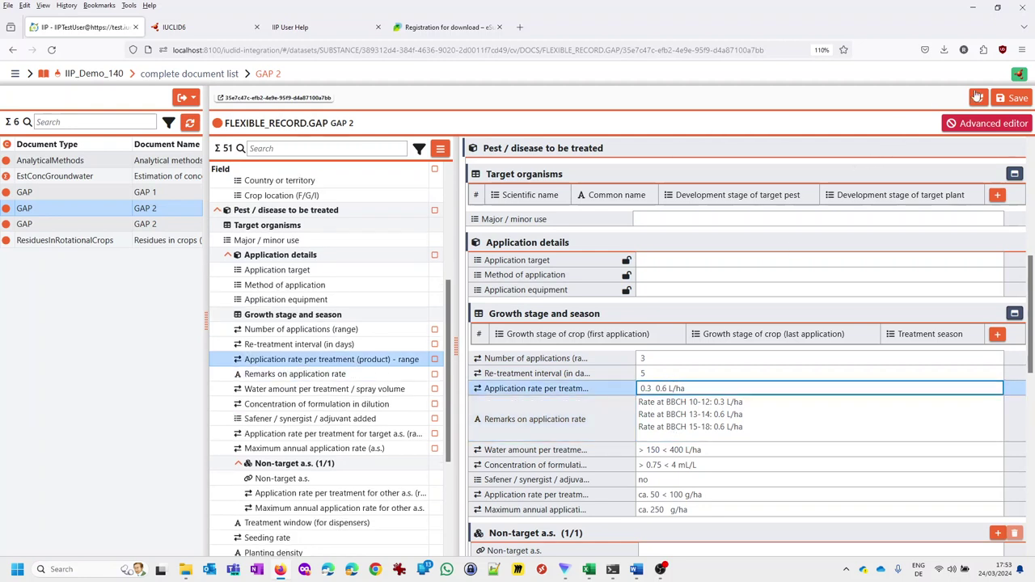
pyautogui.click(655, 420)
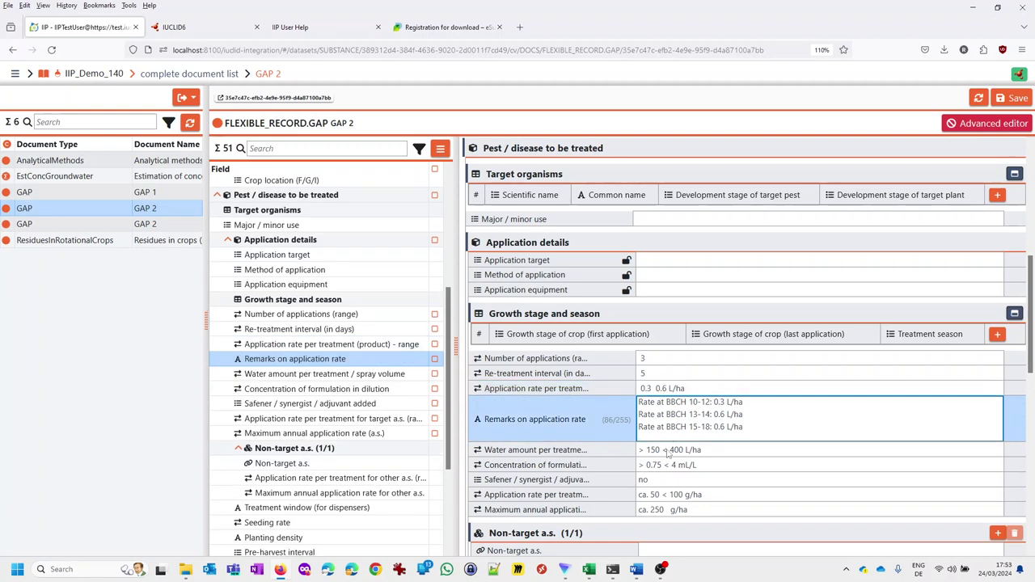
pyautogui.click(1010, 98)
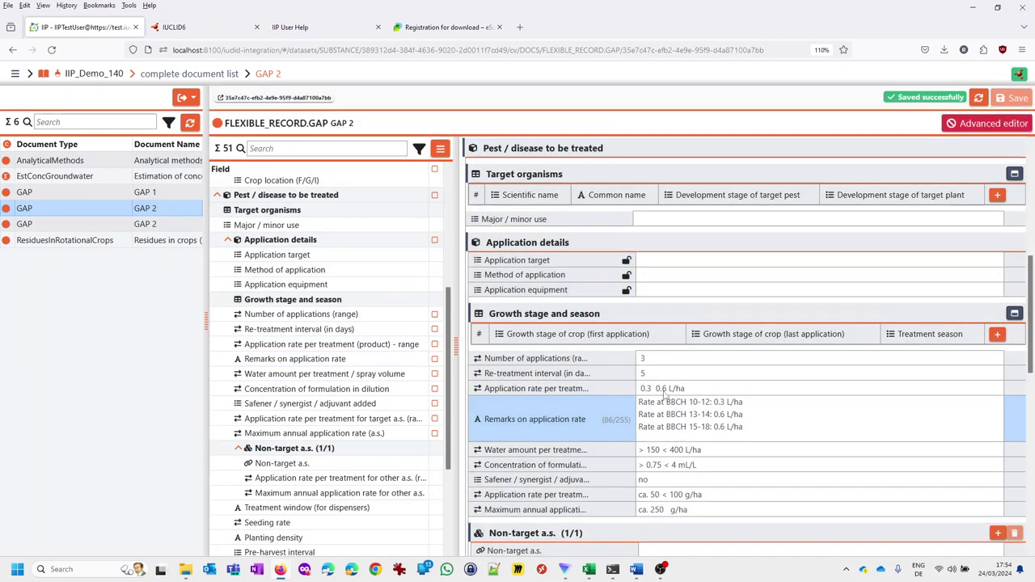
pyautogui.click(665, 392)
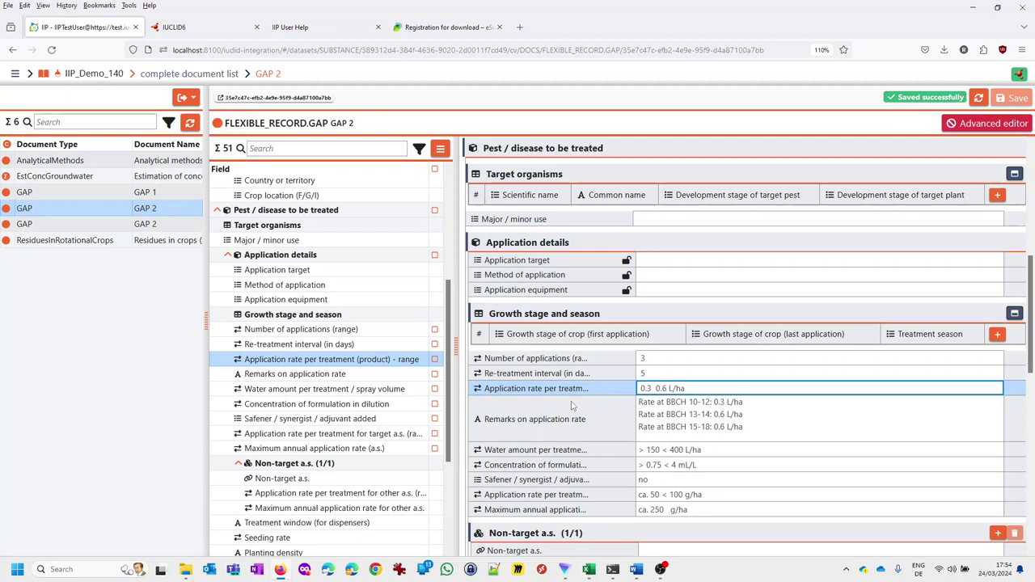
# Step: Turn on the advanced editor for the GAP 2 record and open Application rate per treatment (product) - range in it
pyautogui.click(979, 123)
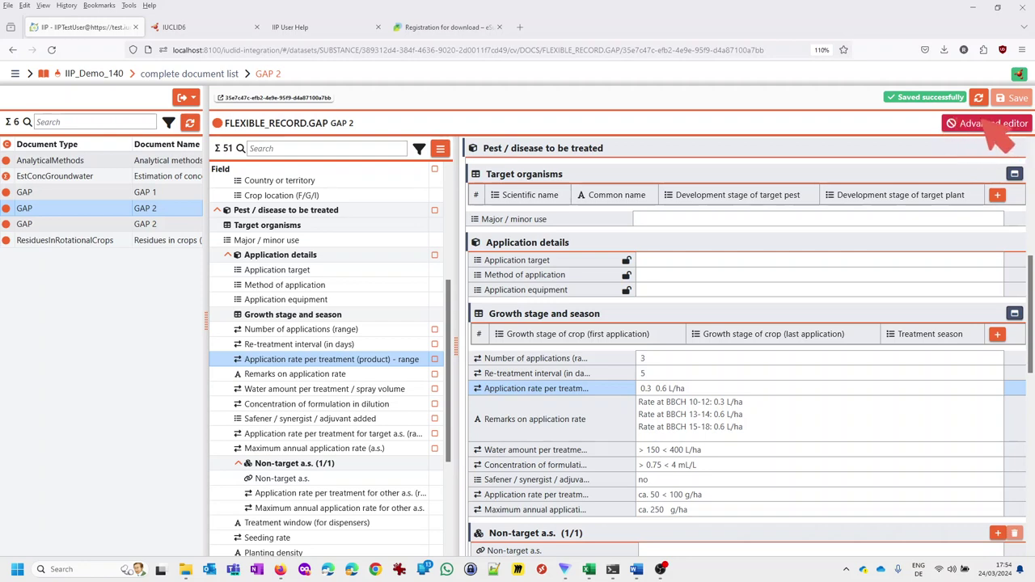
pyautogui.click(983, 126)
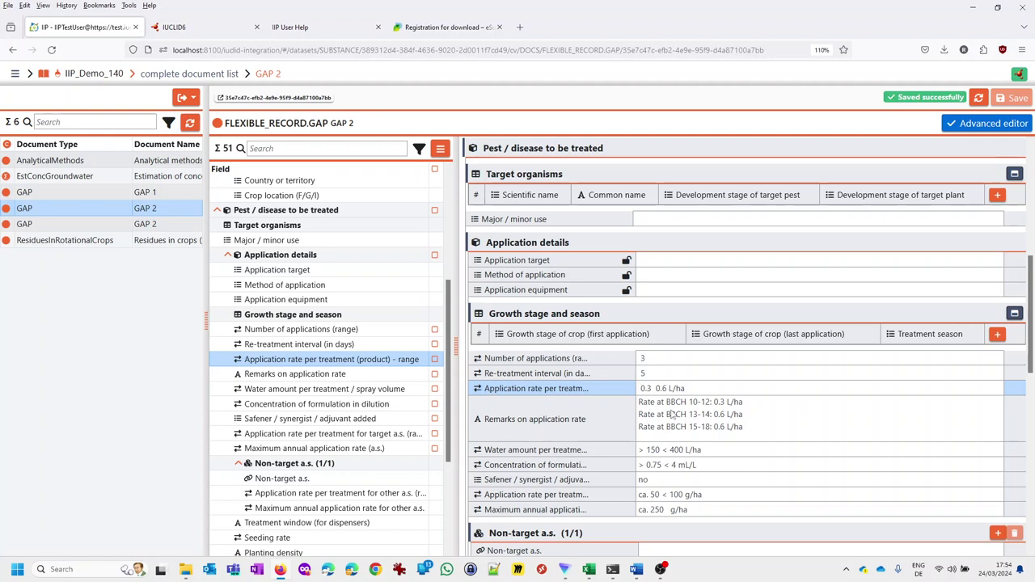
pyautogui.click(657, 388)
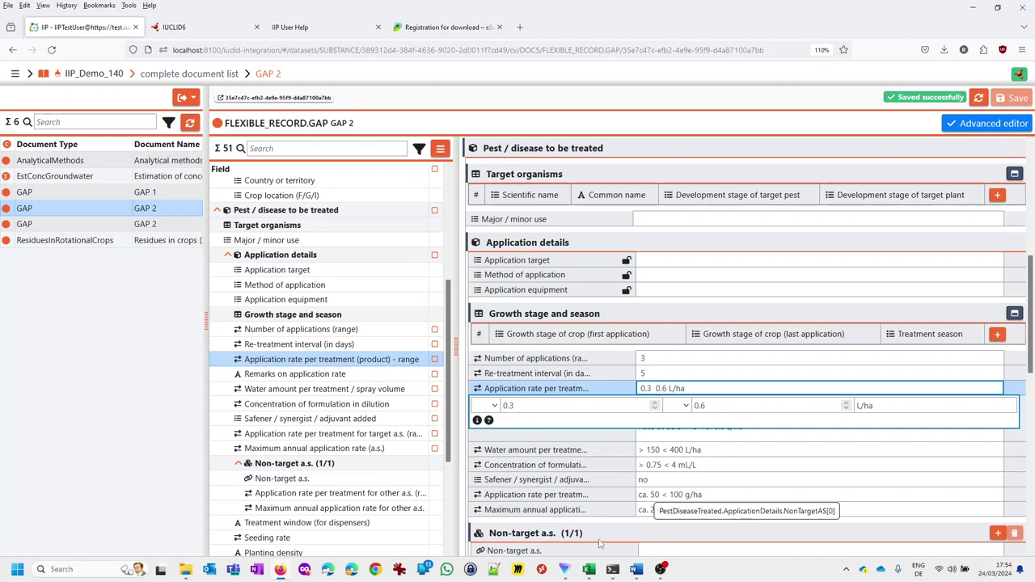
# Step: Copy the text 0.3 0.6 L/ha from cell D5 of IIP_BlockPastingTest.xlsx and paste it over the application rate per treatment (product) in IIP
pyautogui.moveTo(582, 568)
pyautogui.click(531, 536)
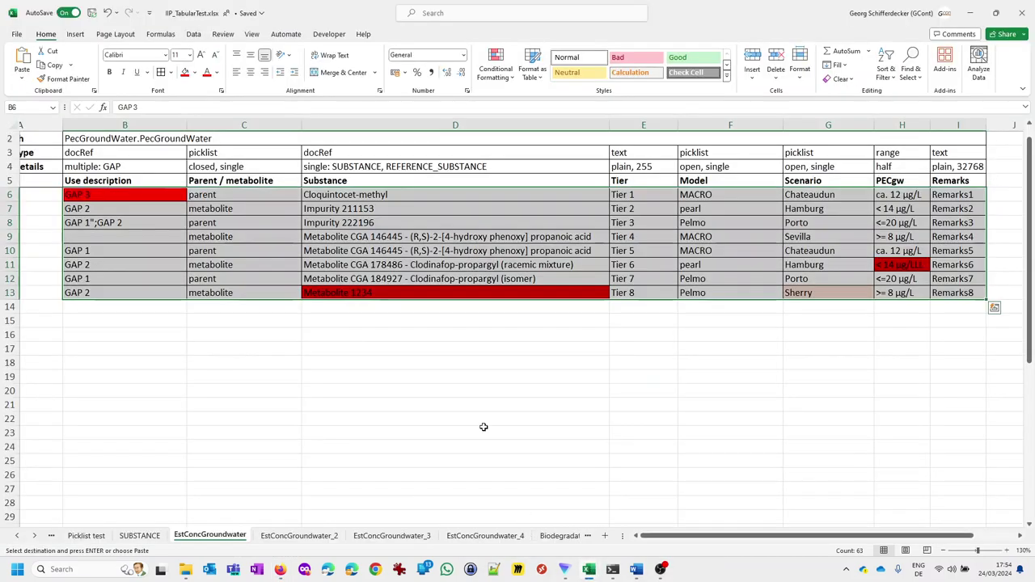
pyautogui.click(629, 517)
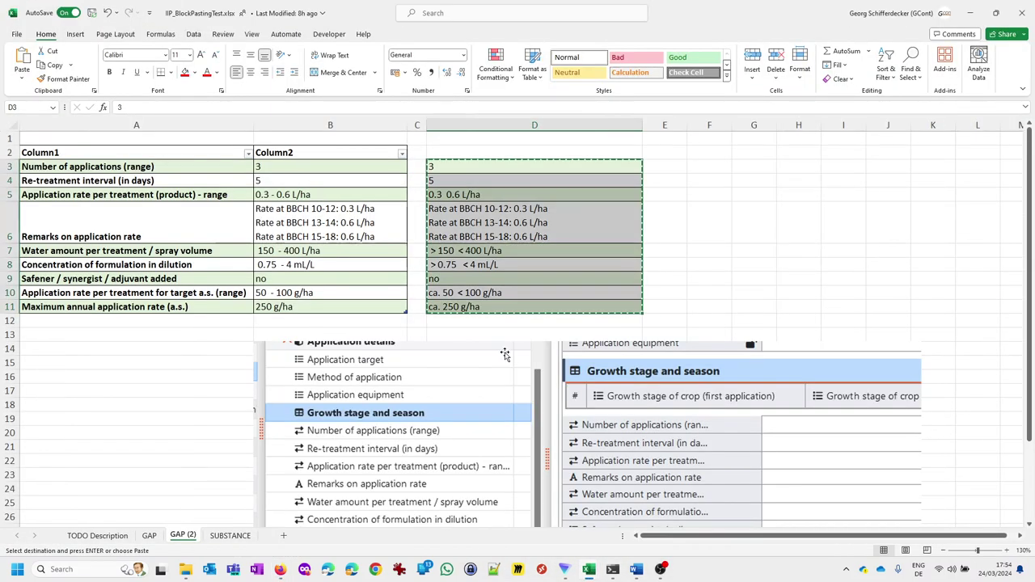
pyautogui.click(450, 195)
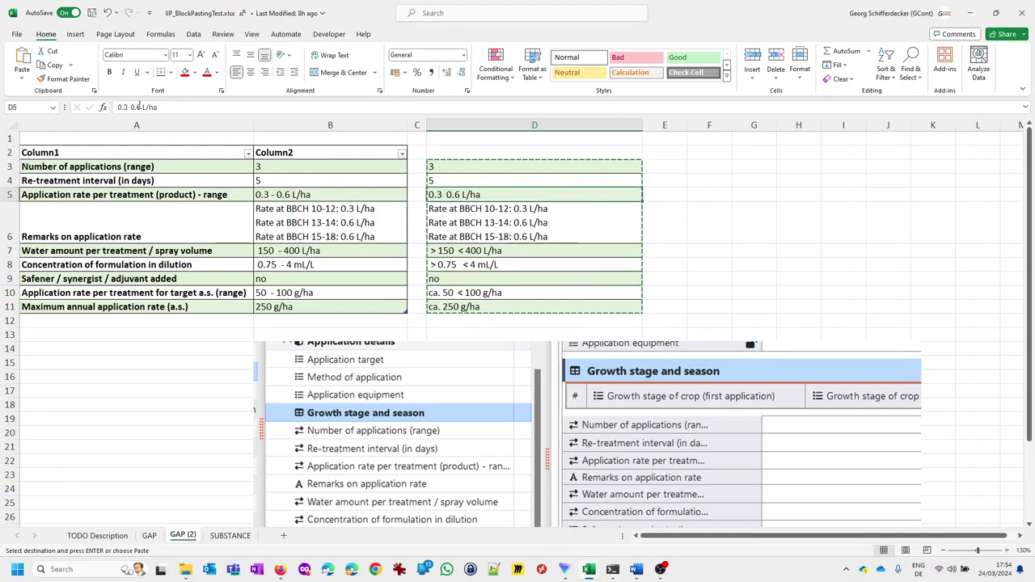
pyautogui.moveTo(167, 107); pyautogui.dragTo(110, 112)
pyautogui.hotkey('ctrl', 'c')
pyautogui.click(279, 568)
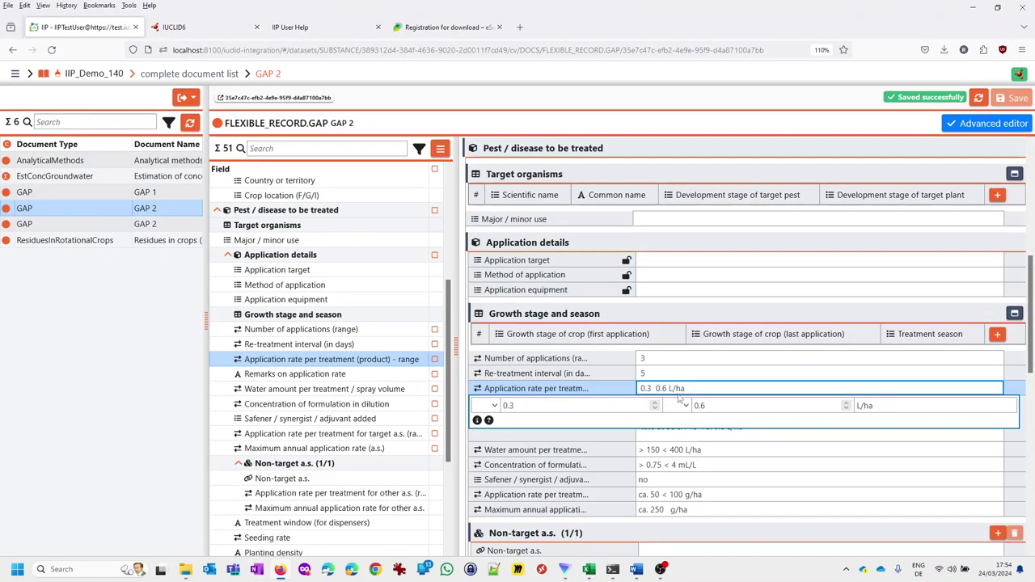
pyautogui.moveTo(680, 388); pyautogui.dragTo(613, 391)
pyautogui.hotkey('ctrl', 'v')
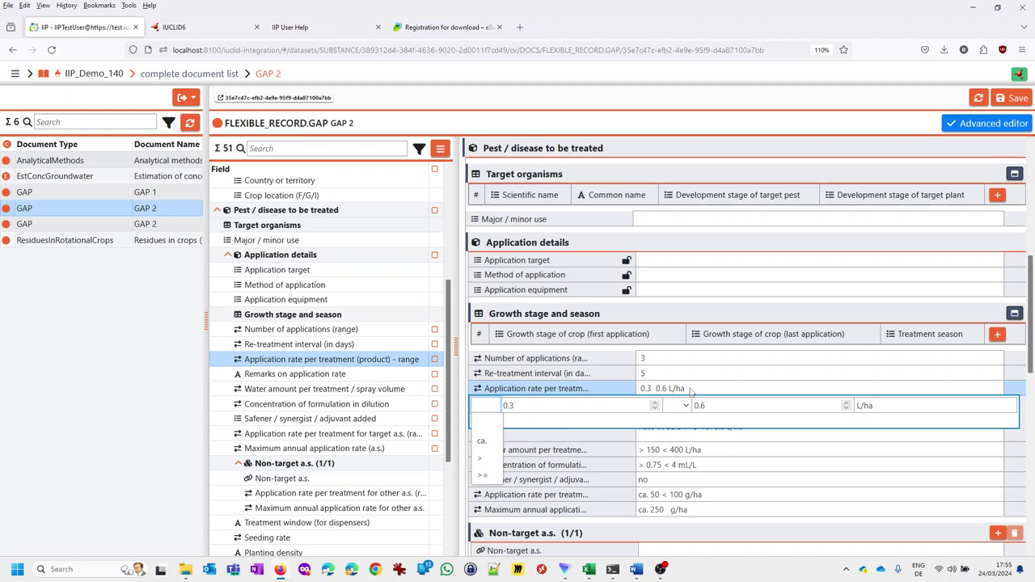
# Step: Set the lower bound of the application rate per treatment (product) to ca. 0.4
pyautogui.click(482, 442)
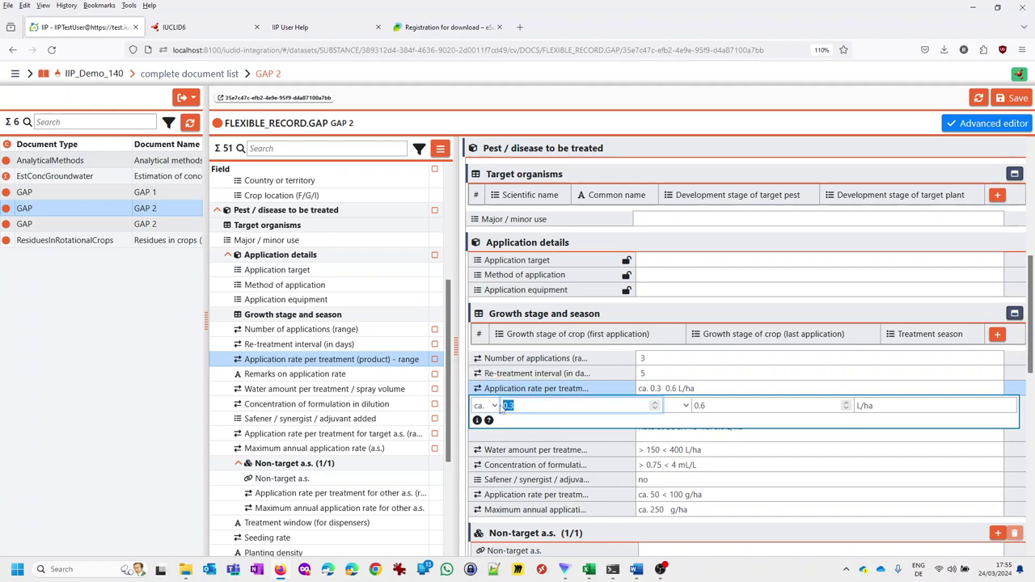
pyautogui.write('0')
pyautogui.press('Tab')
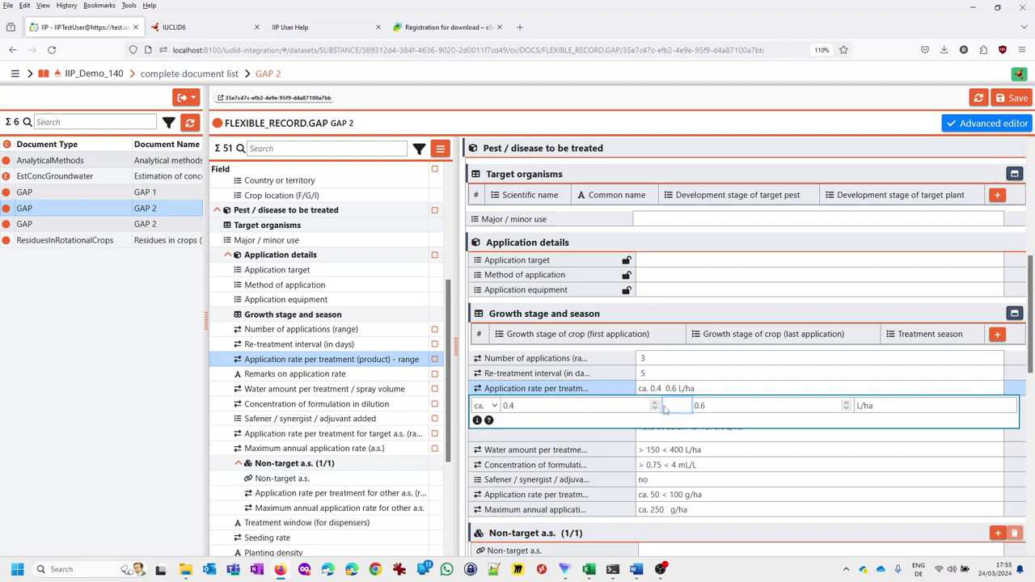
# Step: Set the upper bound of the application rate per treatment (product) to ca. 0.9
pyautogui.click(665, 410)
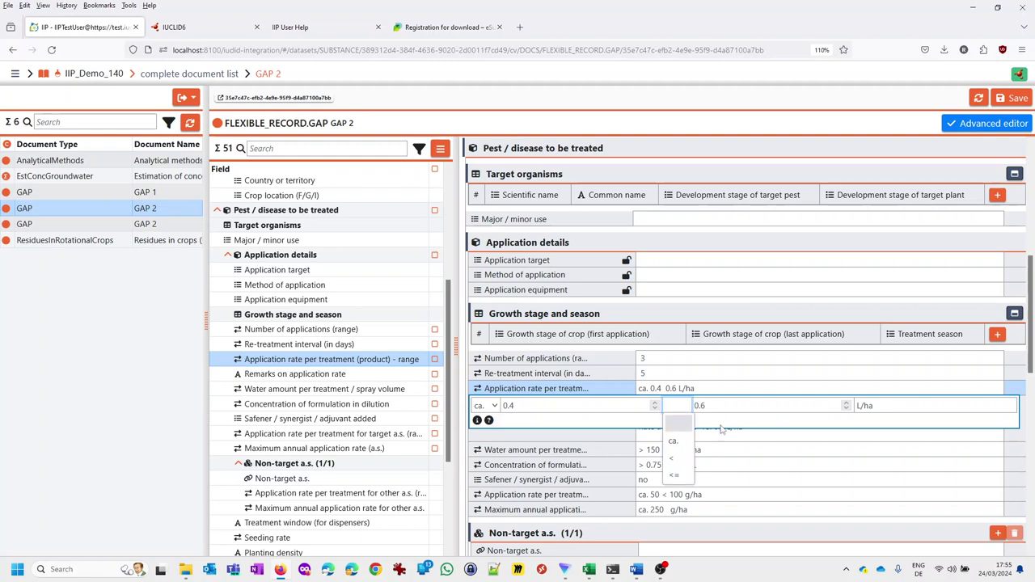
pyautogui.press('Down')
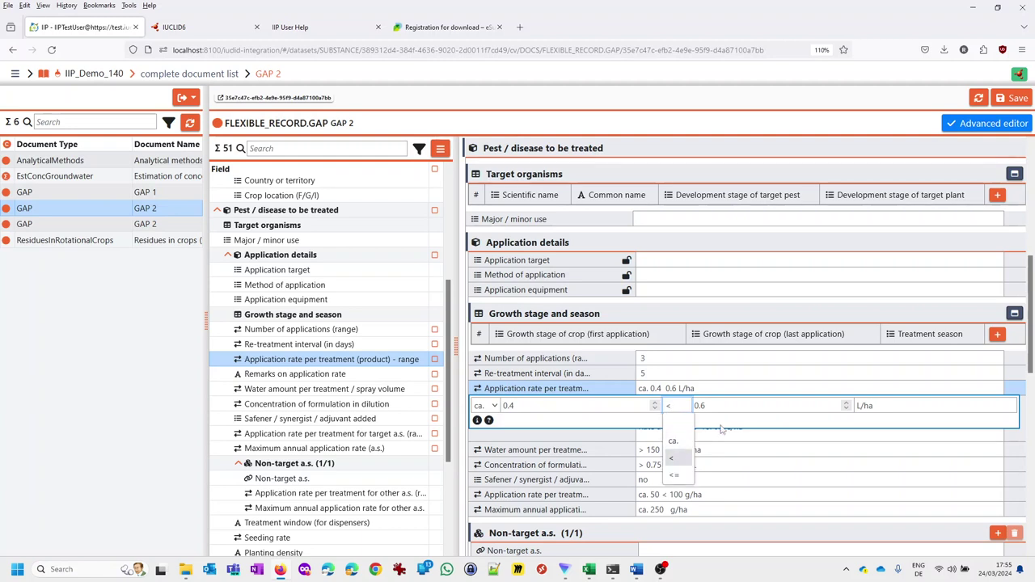
pyautogui.press('Up')
pyautogui.press('Down')
pyautogui.press('Down')
pyautogui.press('Up')
pyautogui.press('Up')
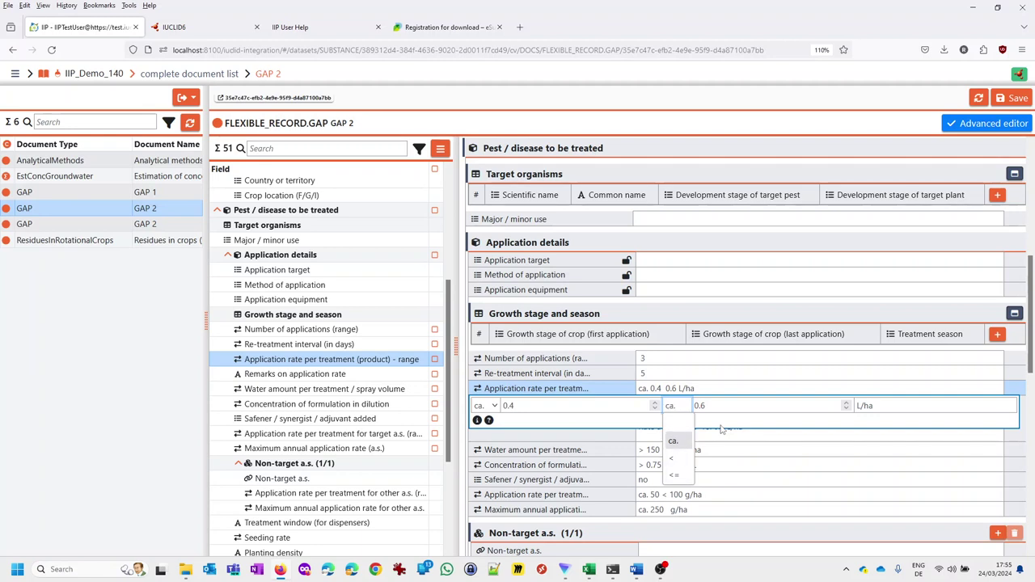
pyautogui.press('Return')
pyautogui.press('Tab')
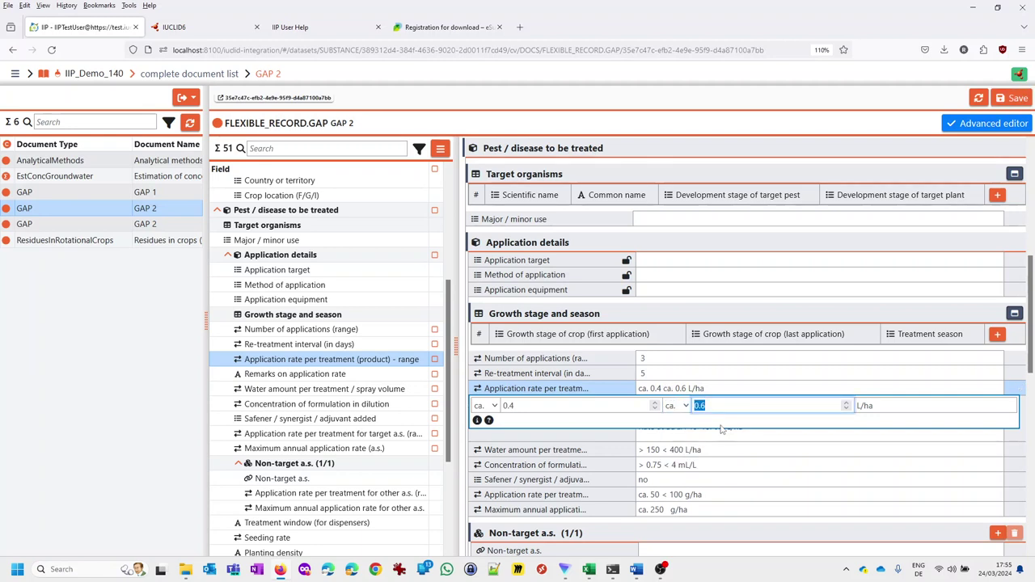
pyautogui.write('0')
pyautogui.press('Tab')
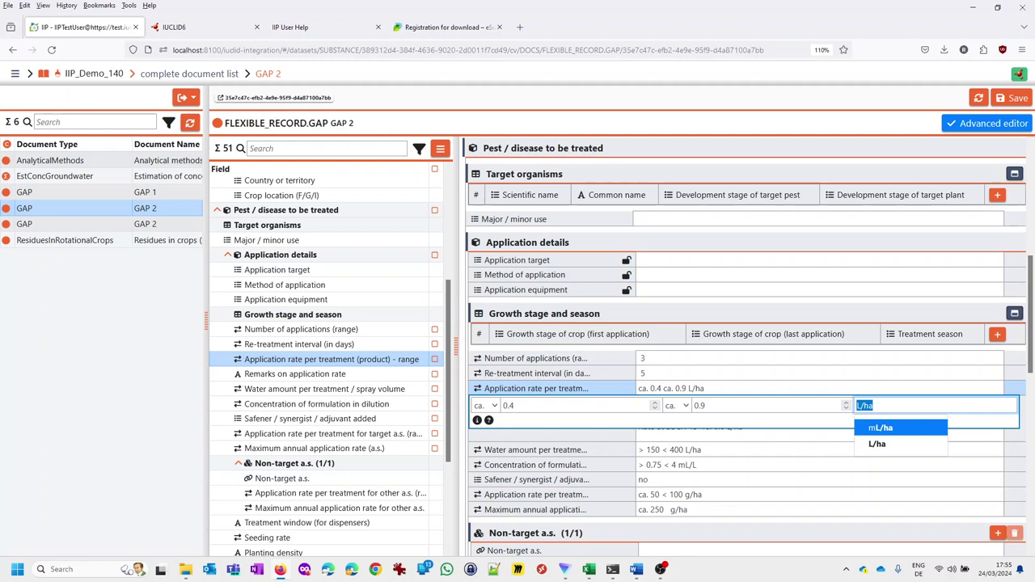
# Step: Replace the unit of the application rate per treatment (product) with kg/m³
pyautogui.press('BackSpace')
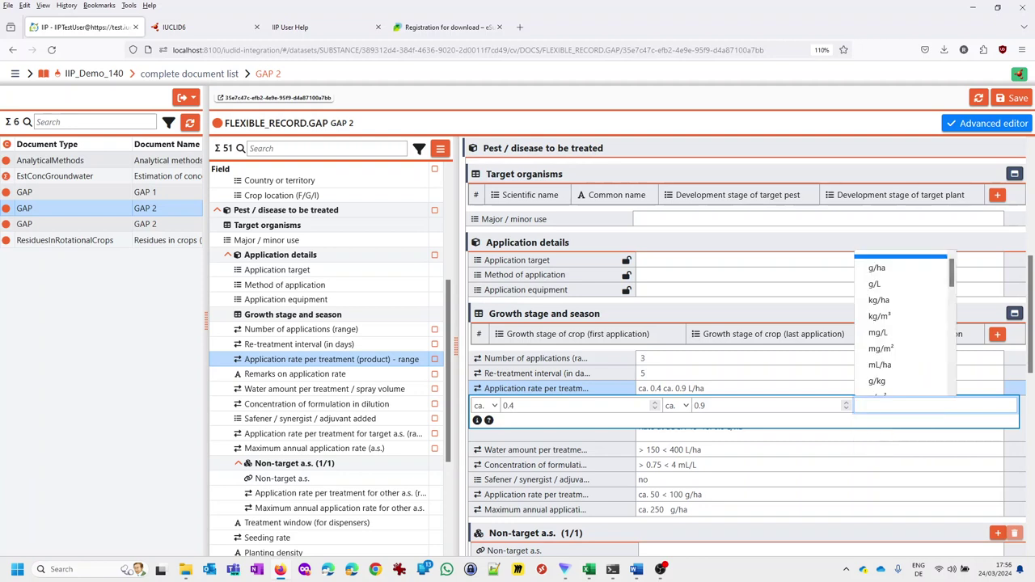
pyautogui.press('Down')
pyautogui.press('Down')
pyautogui.press('Down')
pyautogui.press('Down')
pyautogui.press('Down')
pyautogui.press('Down')
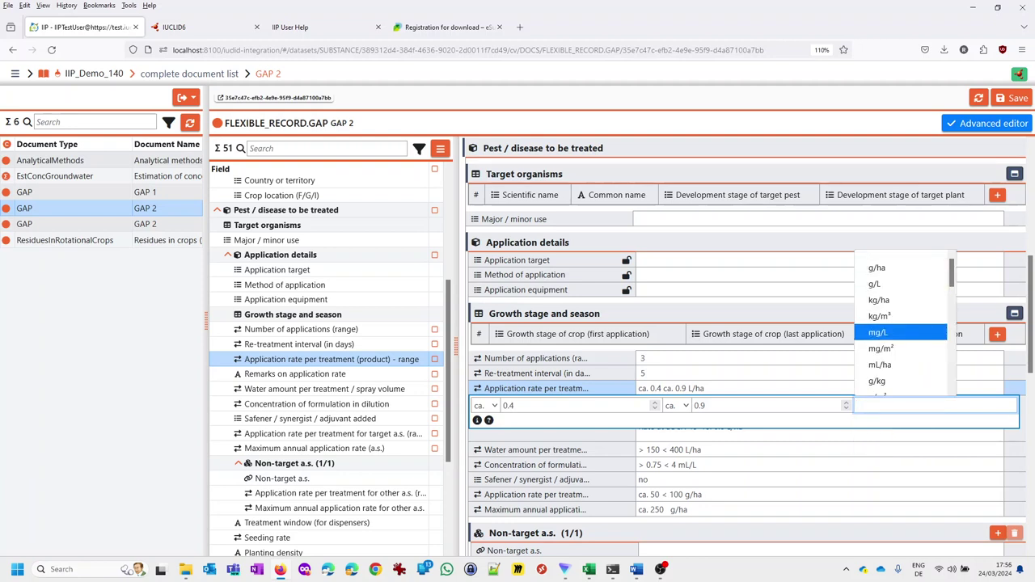
pyautogui.press('Up')
pyautogui.press('Up')
pyautogui.press('Up')
pyautogui.press('Down')
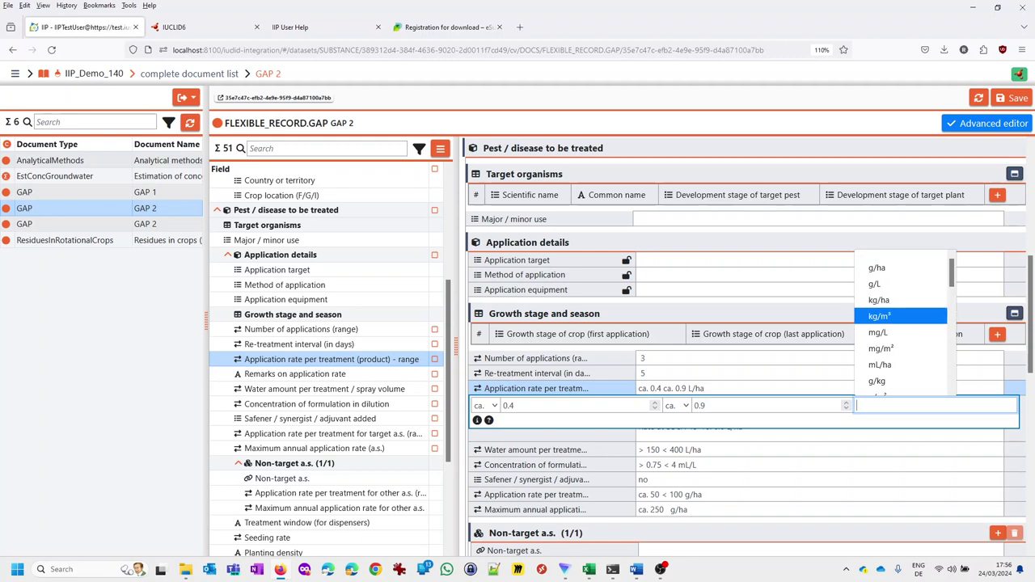
pyautogui.press('Tab')
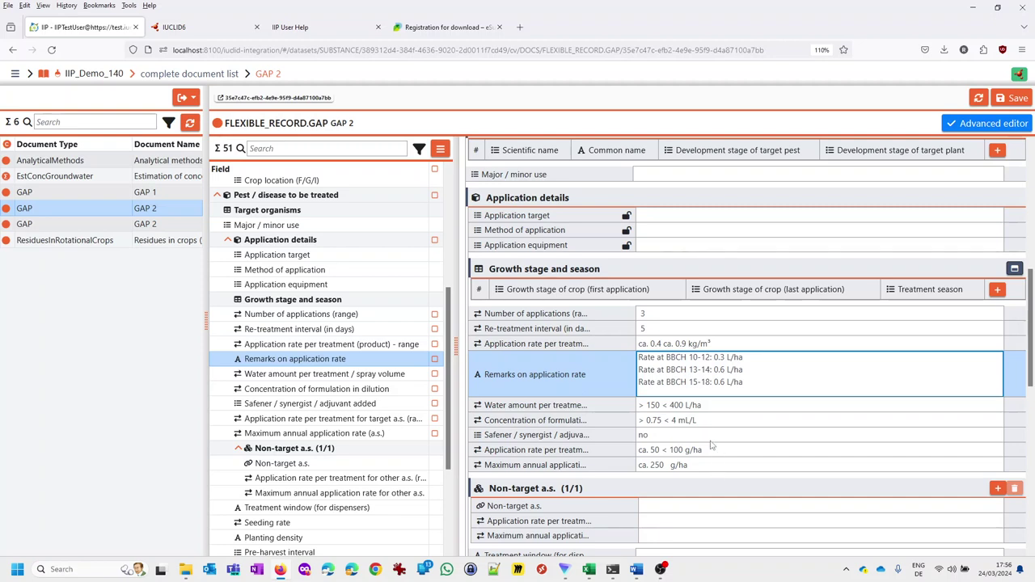
# Step: Copy the application rate text ca. 0.4 ca. 0.9 kg/m³ from IIP and paste it into cell D12 of the GAP (2) sheet in IIP_BlockPastingTest.xlsx
pyautogui.click(691, 345)
pyautogui.moveTo(711, 343); pyautogui.dragTo(638, 344)
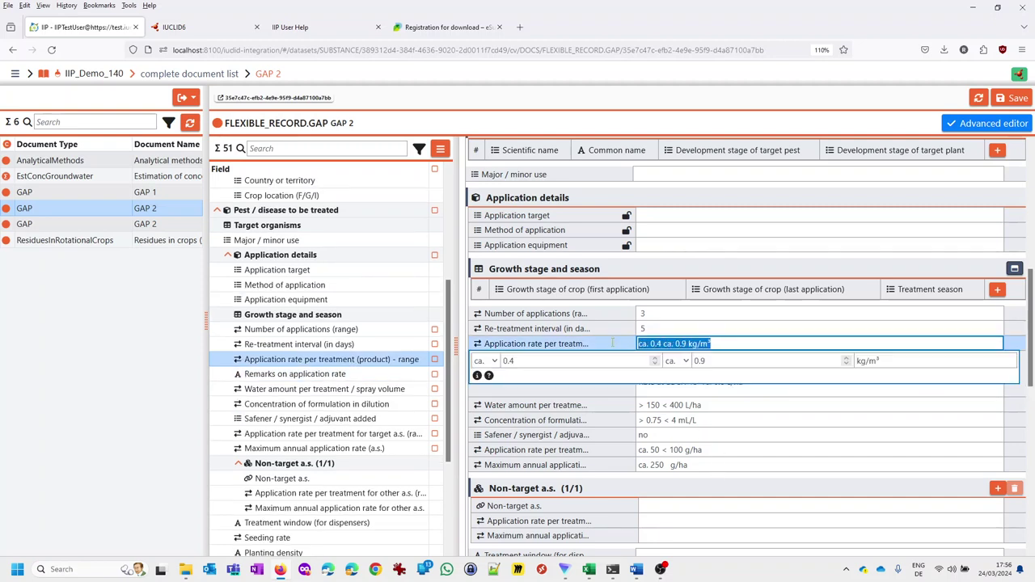
pyautogui.moveTo(589, 570)
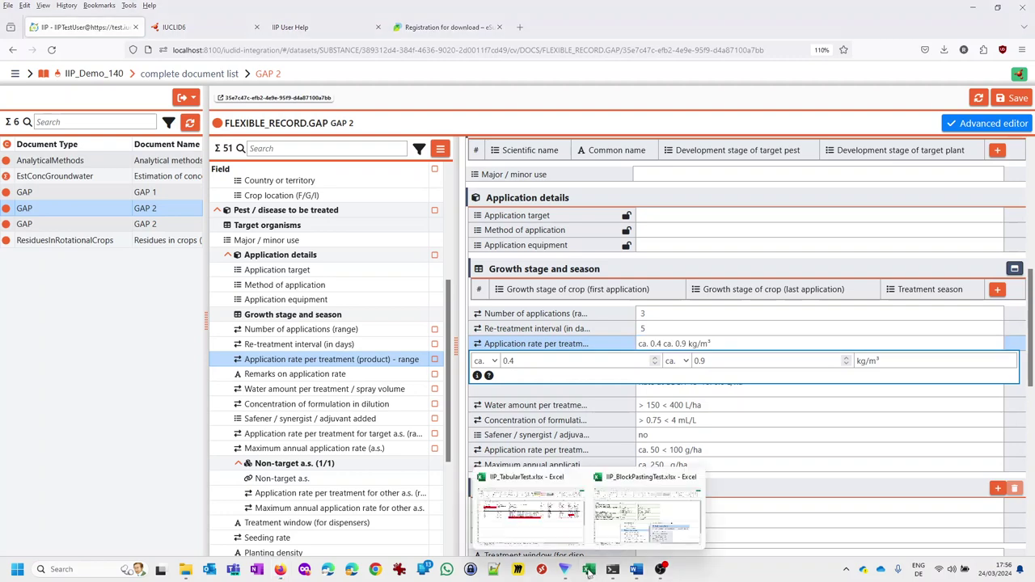
pyautogui.click(543, 529)
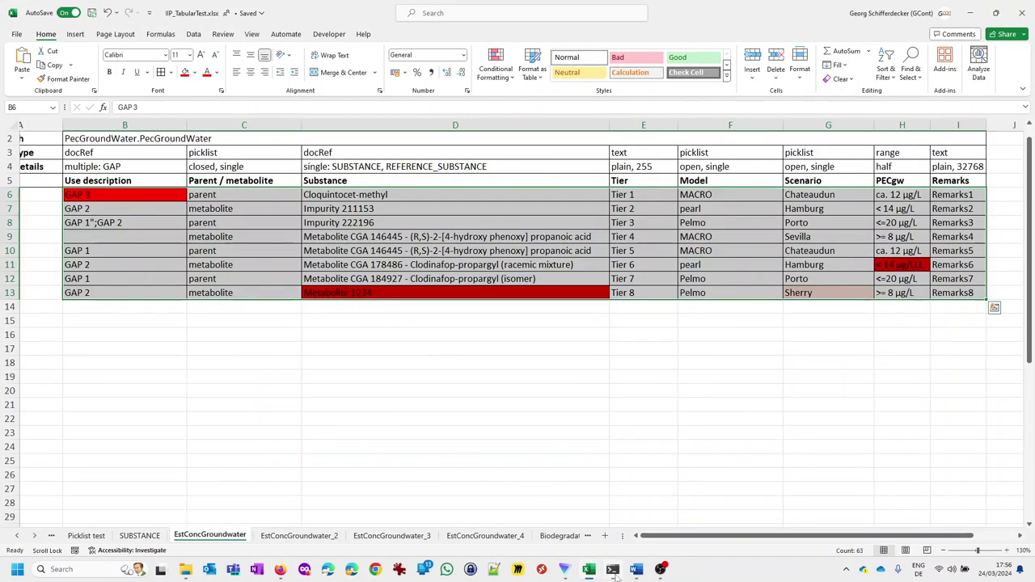
pyautogui.moveTo(588, 569)
pyautogui.click(571, 507)
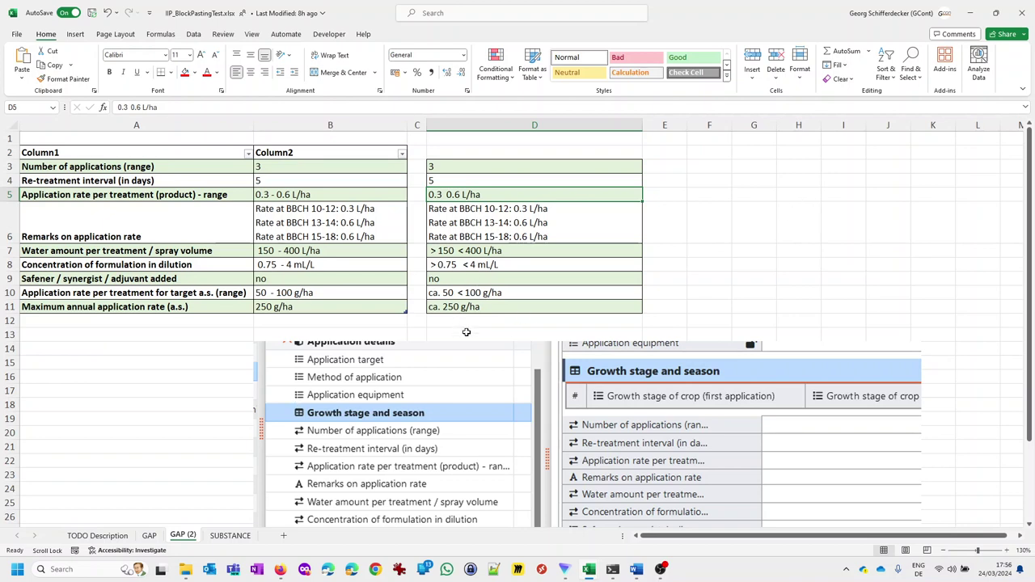
pyautogui.doubleClick(464, 322)
pyautogui.hotkey('ctrl', 'v')
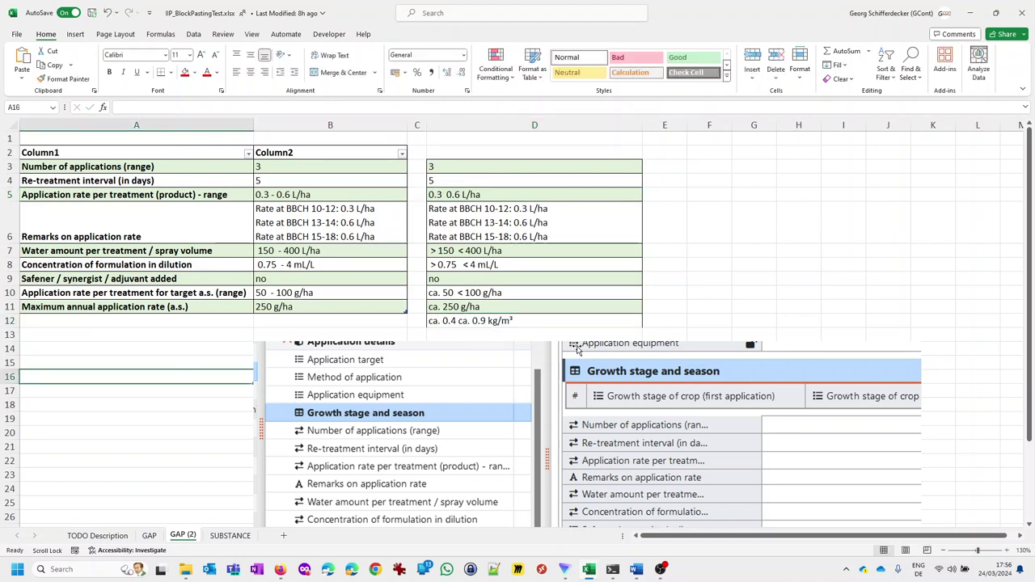
pyautogui.moveTo(518, 321); pyautogui.dragTo(398, 320)
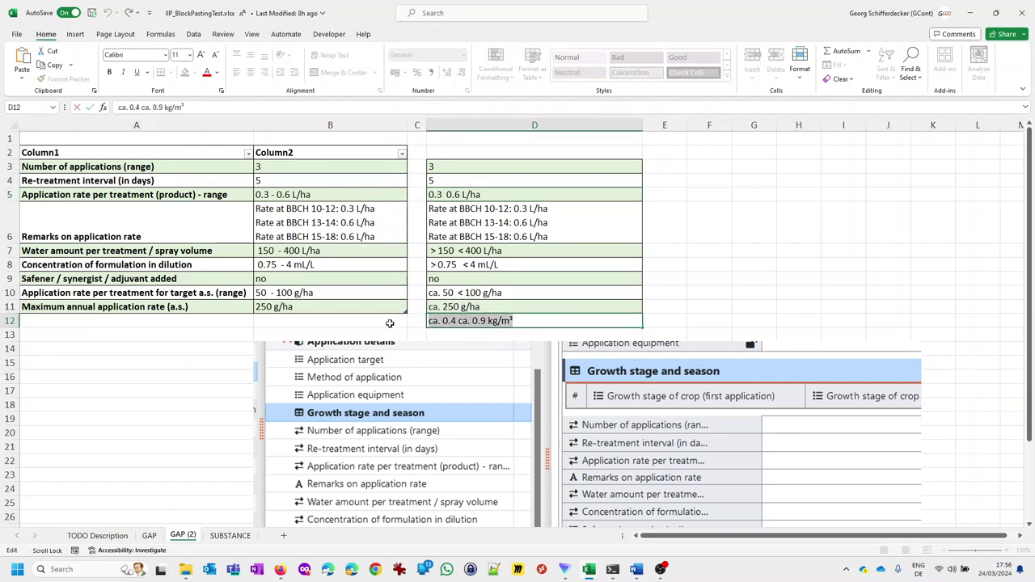
# Step: Back in IIP, copy the application rate text, clear the field and paste ca. 0.4 ca. 0.9 kg/m³ into it again
pyautogui.click(280, 569)
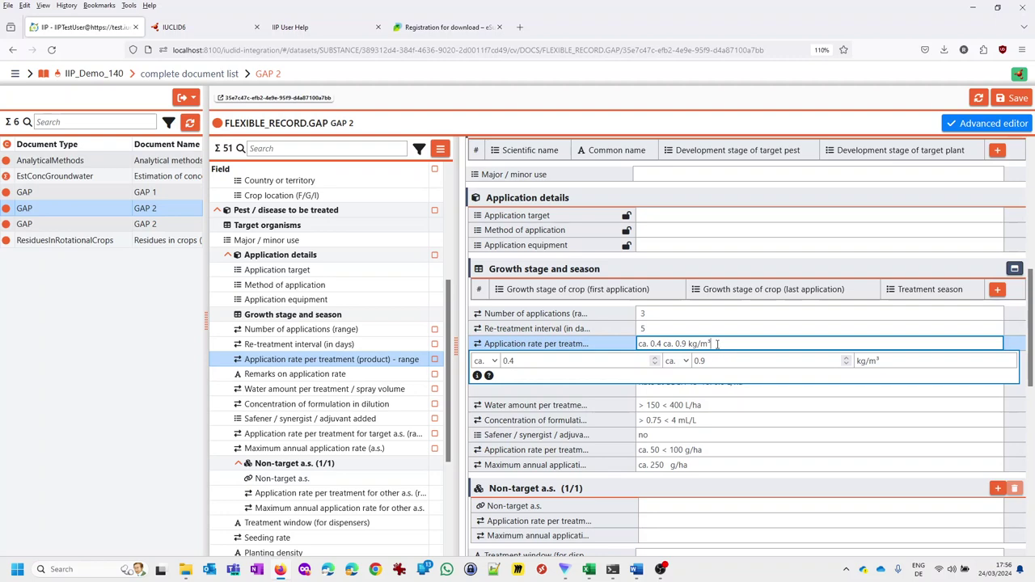
pyautogui.moveTo(718, 345); pyautogui.dragTo(624, 344)
pyautogui.hotkey('ctrl', 'c')
pyautogui.press('BackSpace')
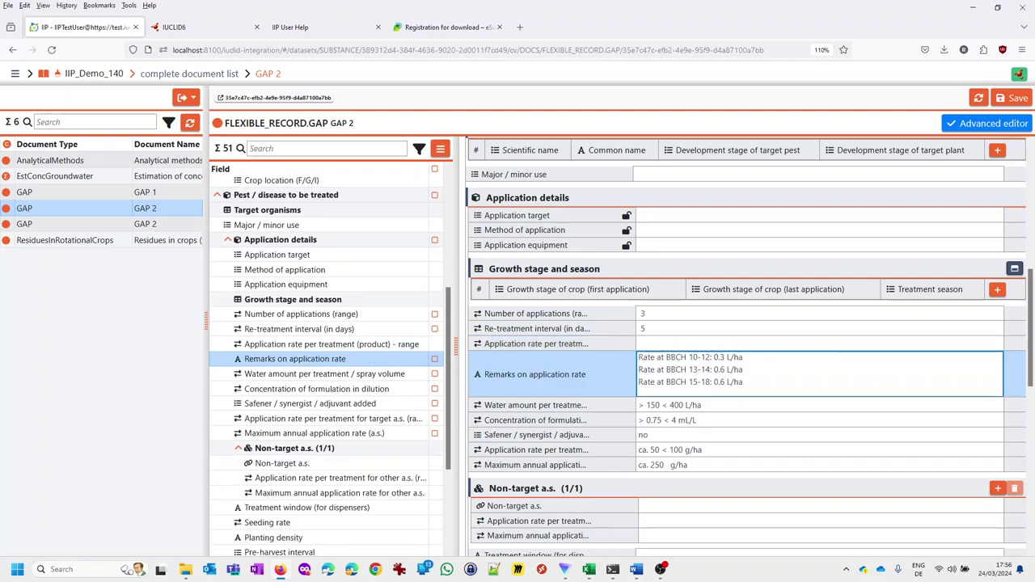
pyautogui.hotkey('ctrl', 'v')
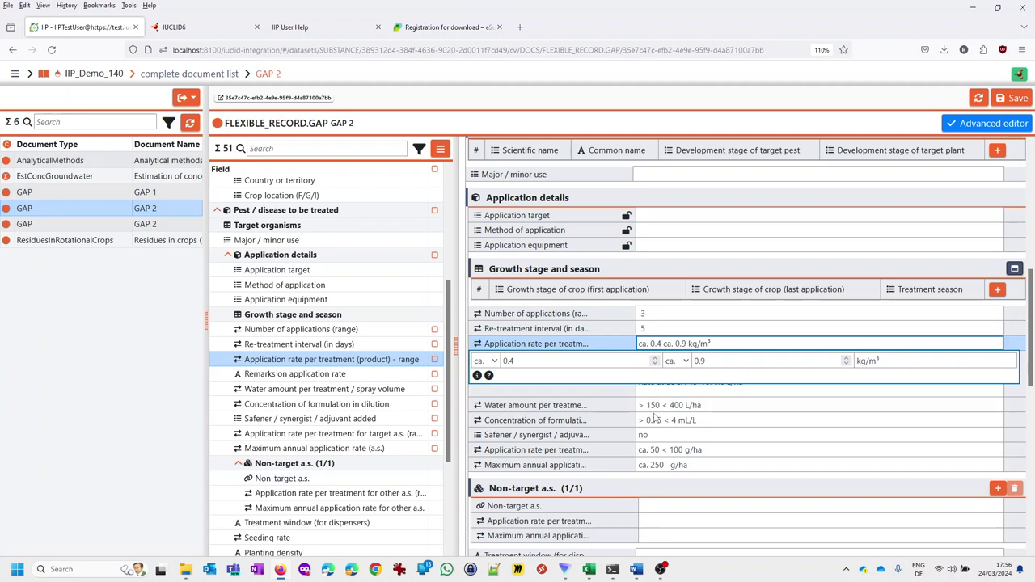
# Step: Turn off the advanced editor and edit the application rate directly as text to ca. 0.4 ca. 0.9 kg/m
pyautogui.click(980, 129)
pyautogui.click(733, 343)
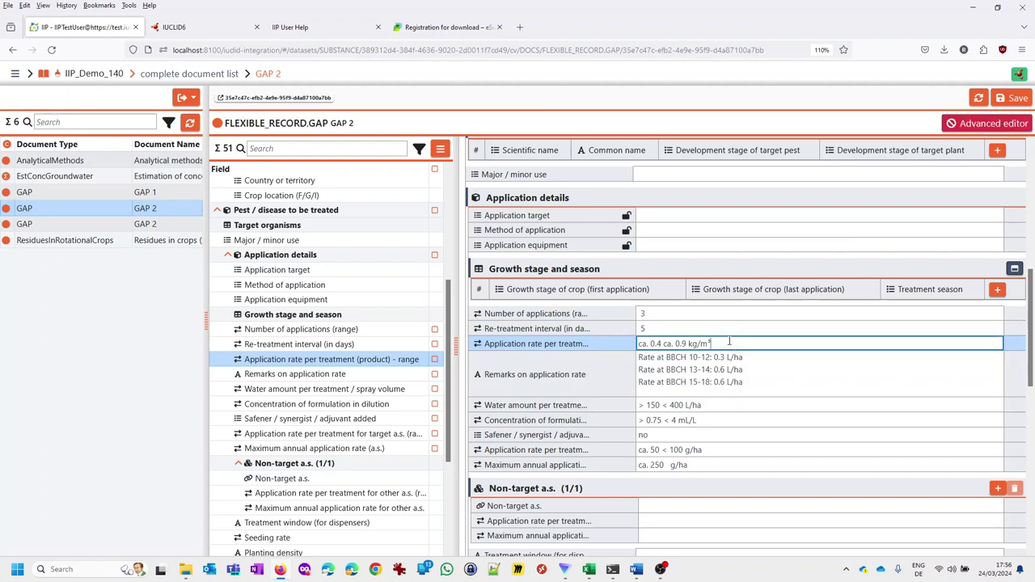
pyautogui.press('Tab')
pyautogui.hotkey('shift', 'Tab')
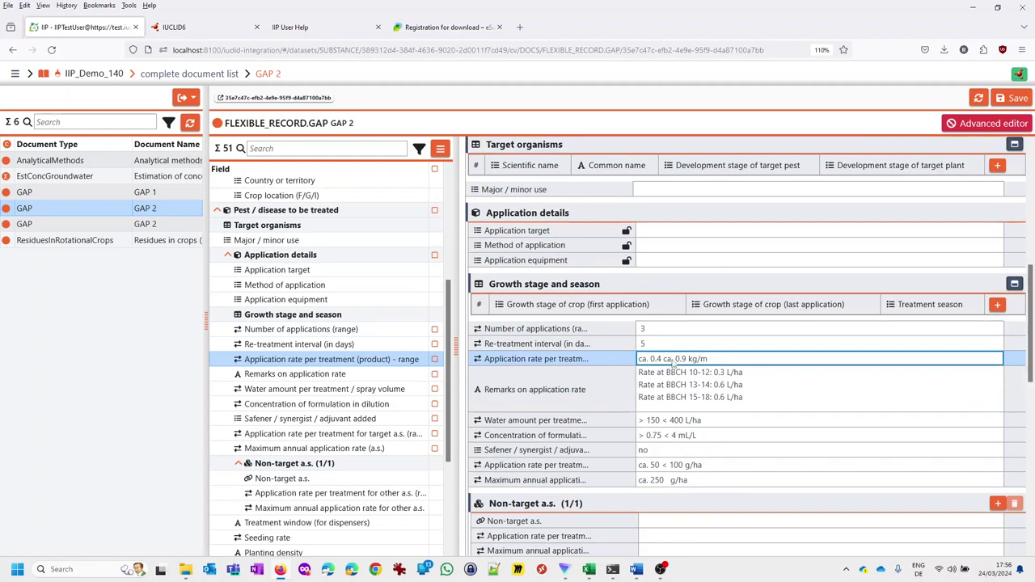
# Step: Turn the advanced editor back on and choose kg/m as the unit of the application rate per treatment (product)
pyautogui.click(983, 126)
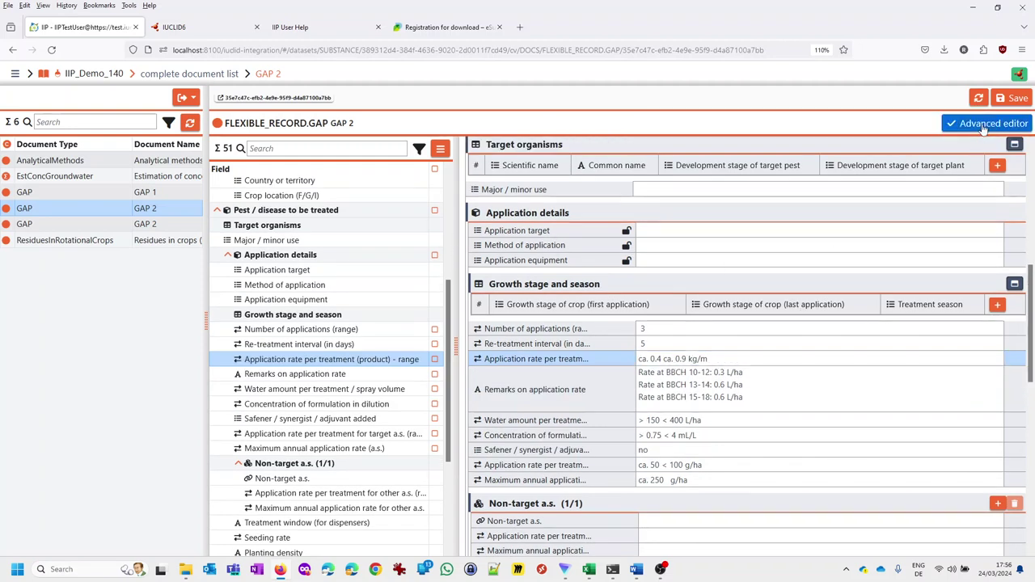
pyautogui.click(689, 361)
pyautogui.click(885, 374)
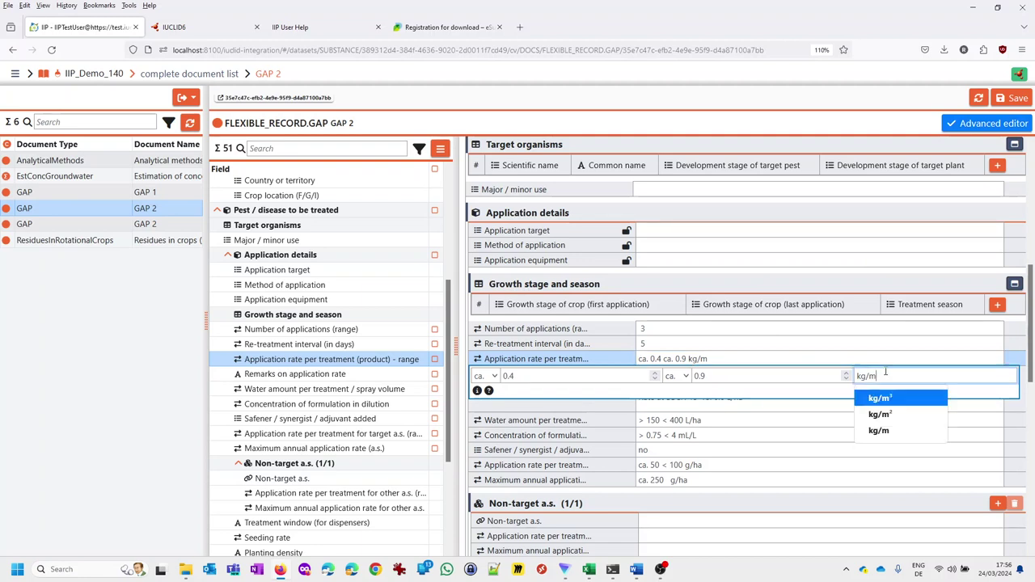
pyautogui.click(881, 433)
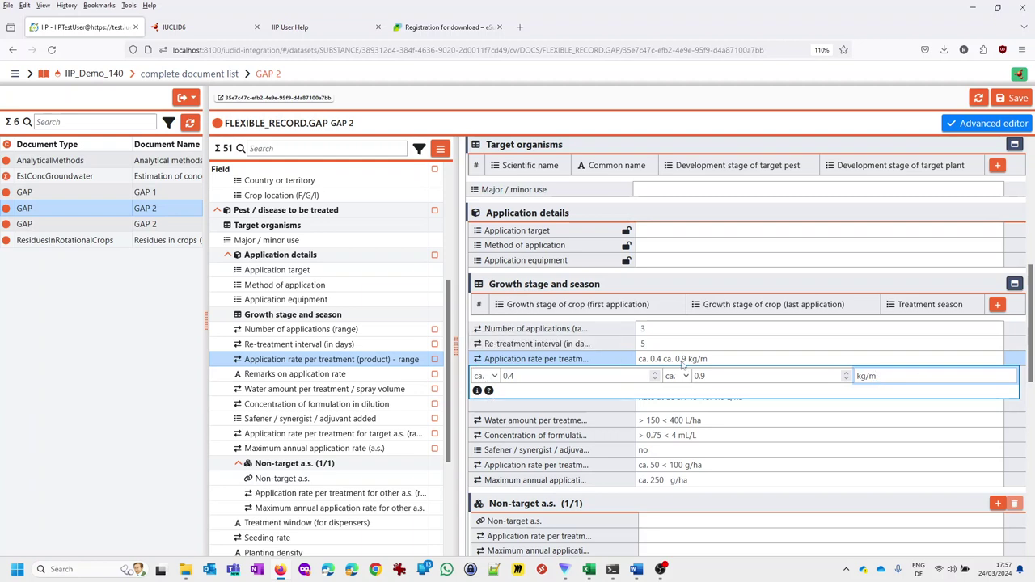
# Step: Open Water amount per treatment / spray volume in the advanced editor and look through the remaining GAP 2 fields down to Additional information
pyautogui.click(671, 420)
pyautogui.scroll(-3, 671, 419)
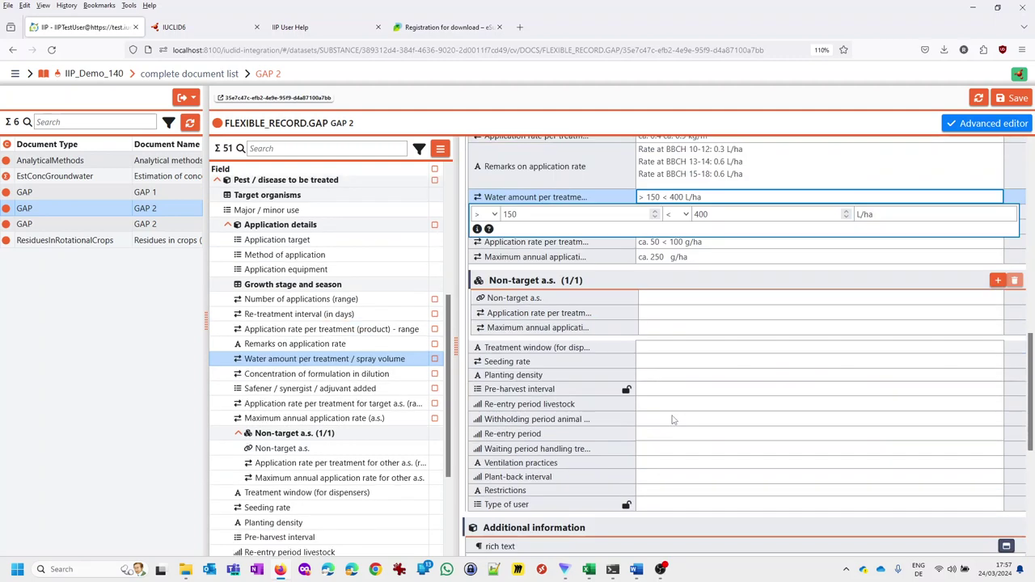
pyautogui.scroll(-2, 669, 414)
pyautogui.scroll(1, 665, 410)
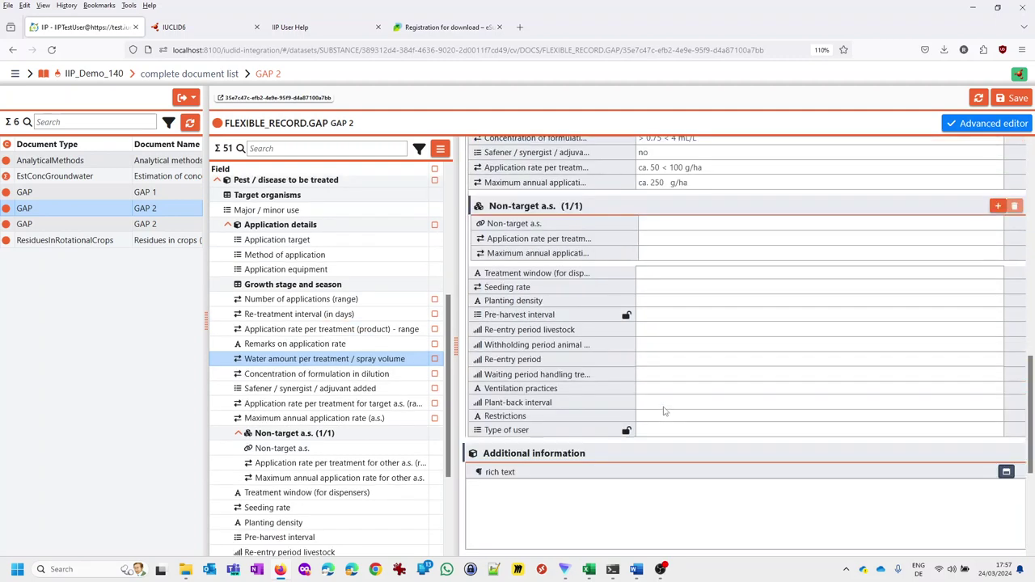
pyautogui.scroll(3, 663, 411)
pyautogui.click(731, 420)
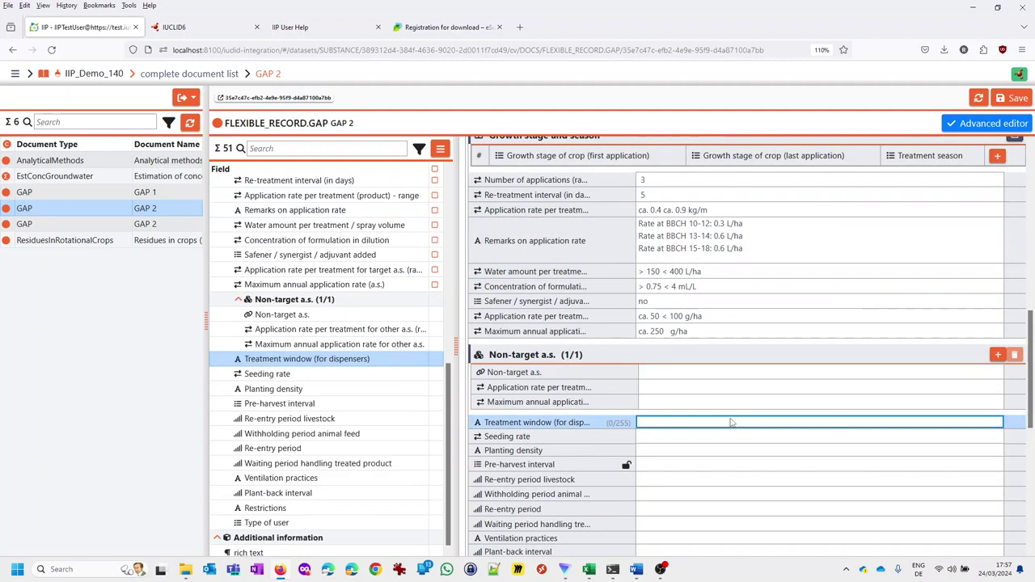
pyautogui.scroll(3, 753, 307)
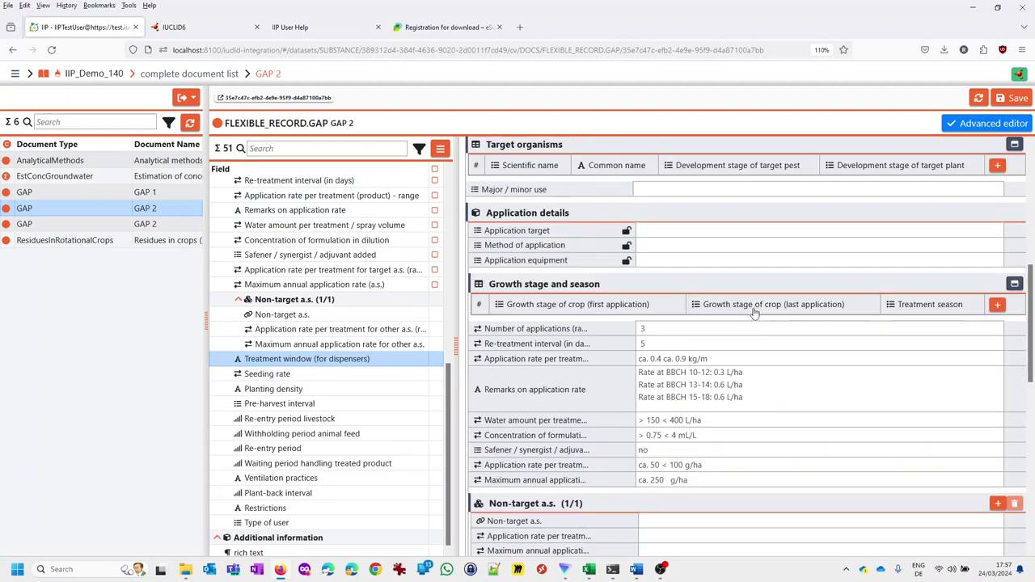
# Step: Open the ResiduesInRotationalCrops document and set Type of crop to primary under Geographic location and soil characteristics
pyautogui.click(63, 240)
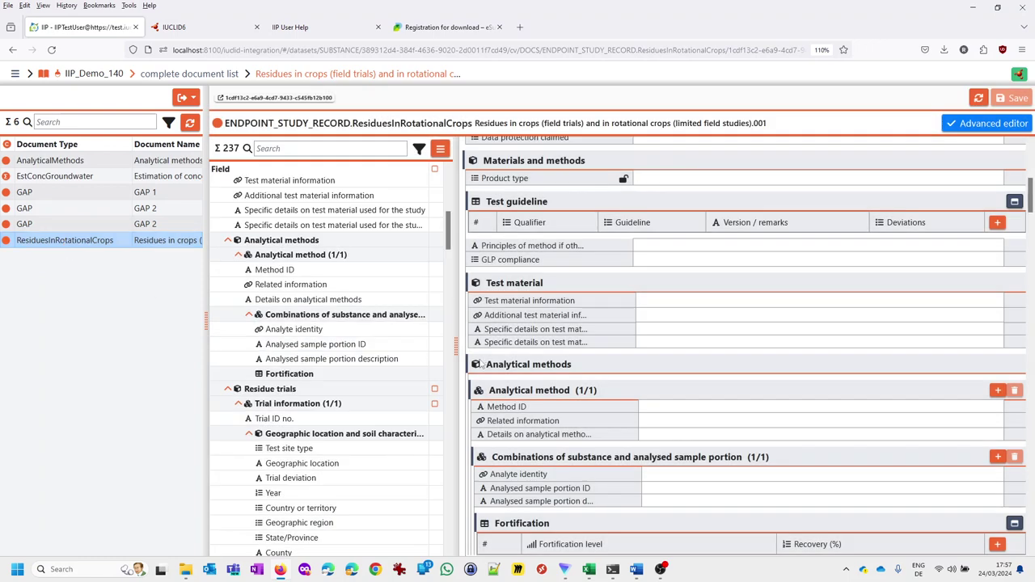
pyautogui.scroll(-7, 283, 360)
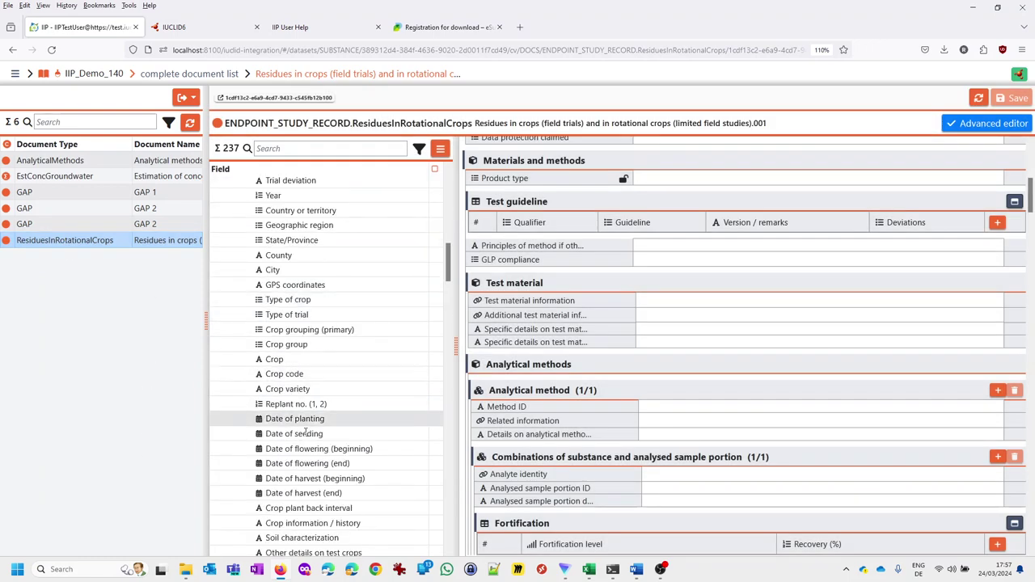
pyautogui.click(284, 374)
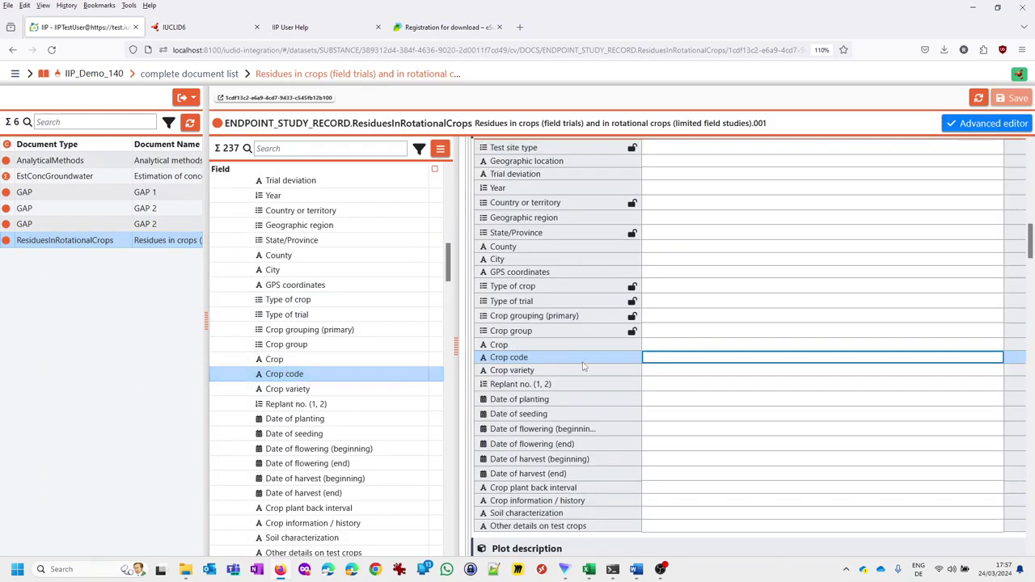
pyautogui.click(659, 287)
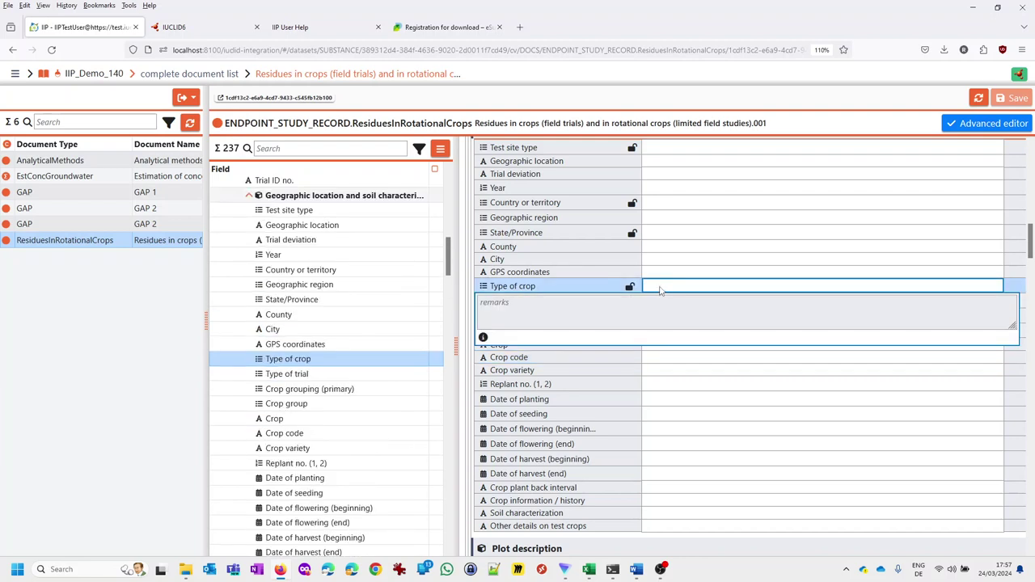
pyautogui.click(660, 286)
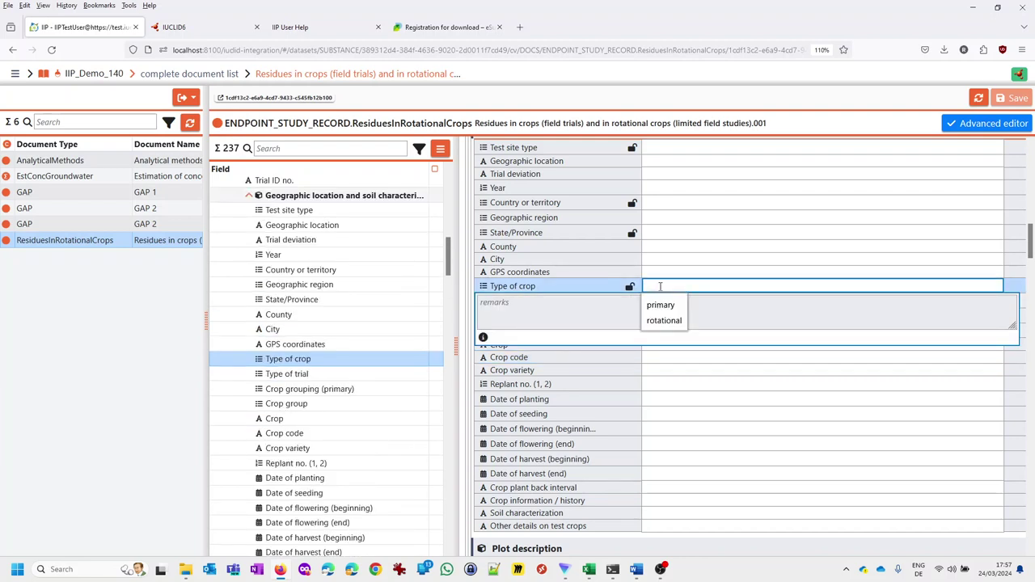
pyautogui.click(660, 304)
pyautogui.press('Tab')
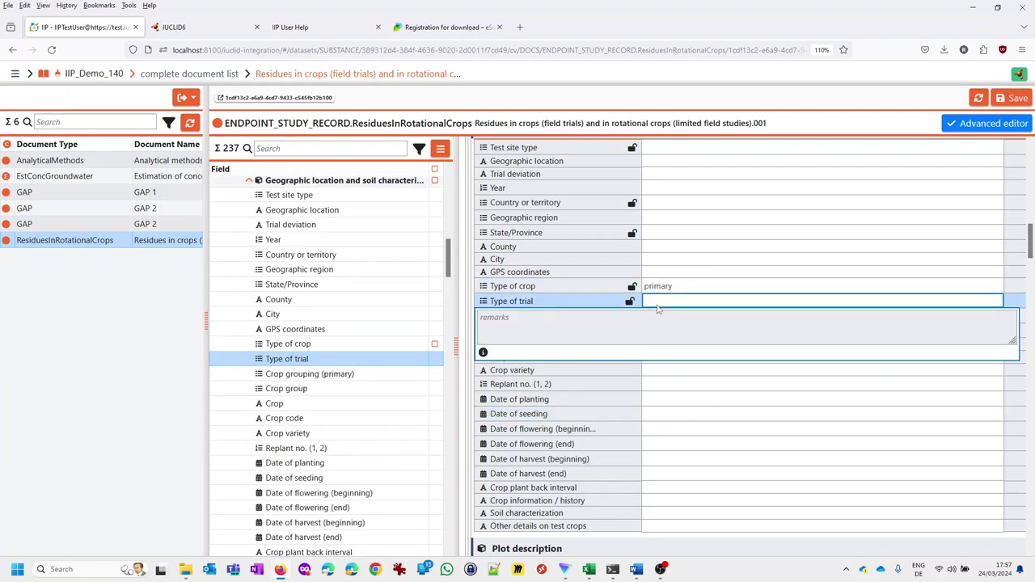
# Step: Set Type of trial to post-harvest trial, leave its remarks empty and move on to Crop grouping (primary)
pyautogui.click(657, 303)
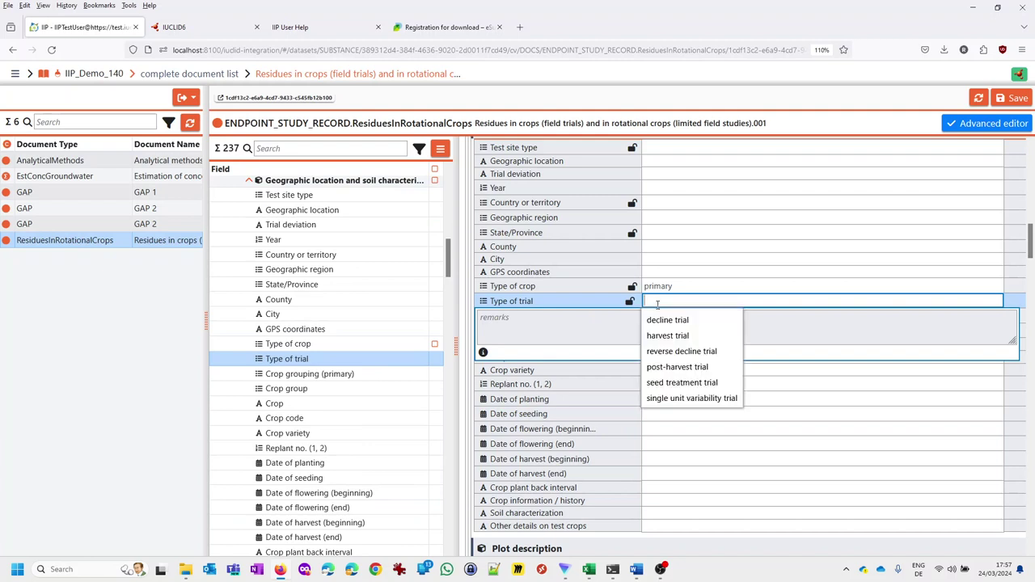
pyautogui.press('Down')
pyautogui.press('Down')
pyautogui.press('Down')
pyautogui.press('Down')
pyautogui.press('Return')
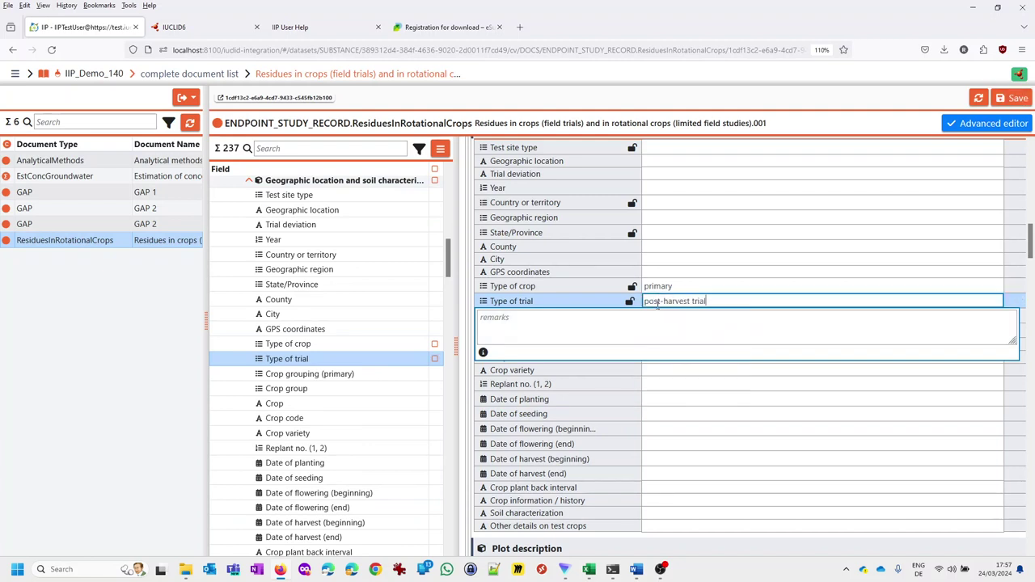
pyautogui.press('Tab')
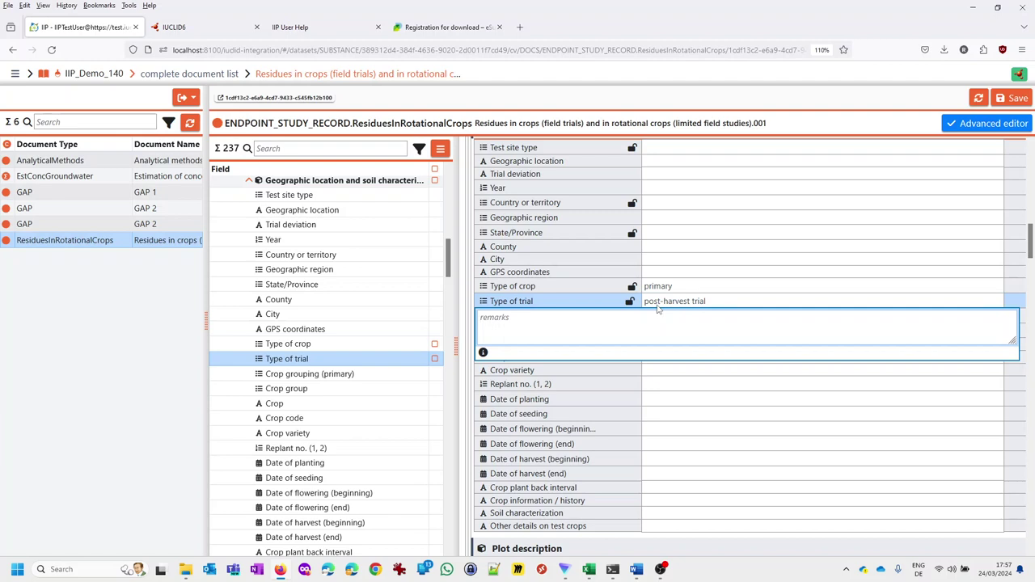
pyautogui.click(657, 304)
pyautogui.press('Tab')
pyautogui.press('Tab')
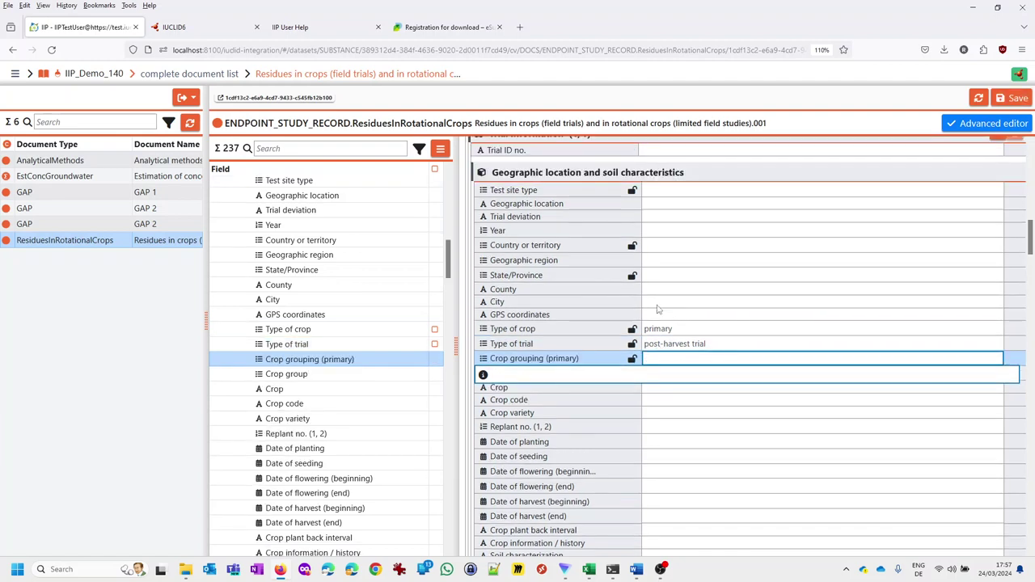
# Step: Choose leafy vegetables as the Crop grouping (primary) and move on to Crop group
pyautogui.press('Down')
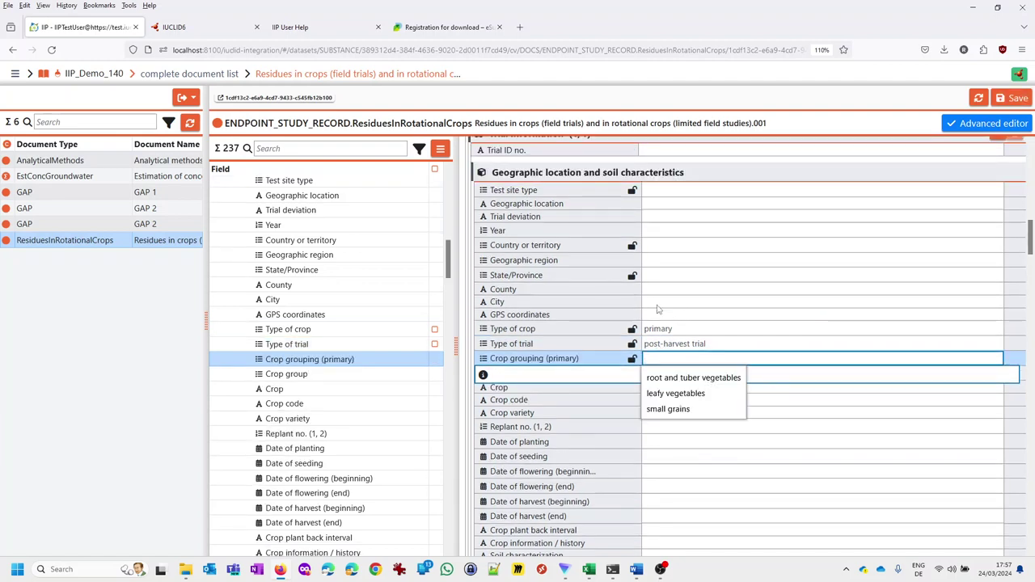
pyautogui.press('Down')
pyautogui.press('Down')
pyautogui.press('Return')
pyautogui.press('Tab')
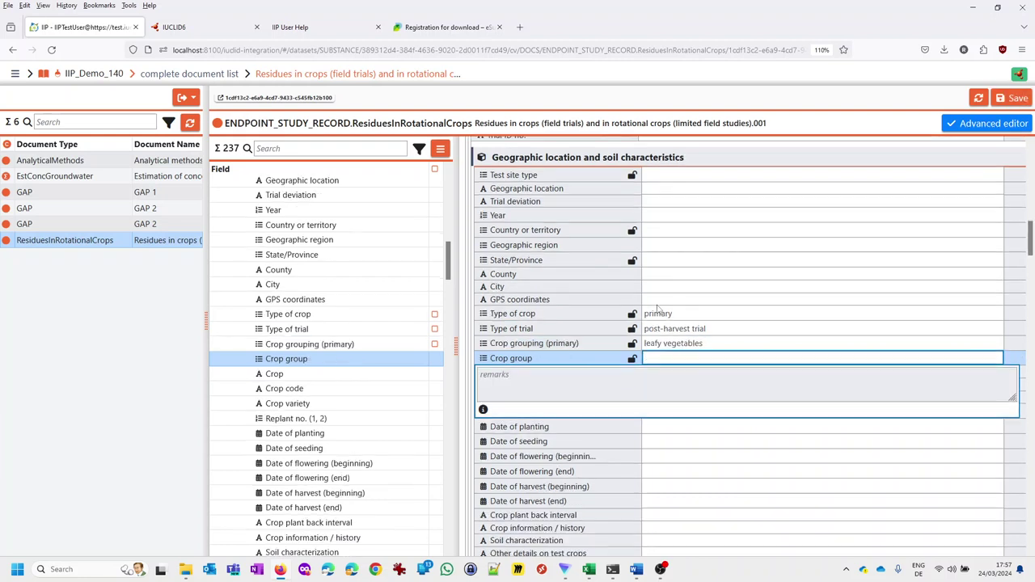
# Step: Choose fruit: stonefruit from the options for Crop group
pyautogui.press('Down')
pyautogui.press('Down')
pyautogui.press('Down')
pyautogui.press('Down')
pyautogui.press('Down')
pyautogui.press('Down')
pyautogui.press('Down')
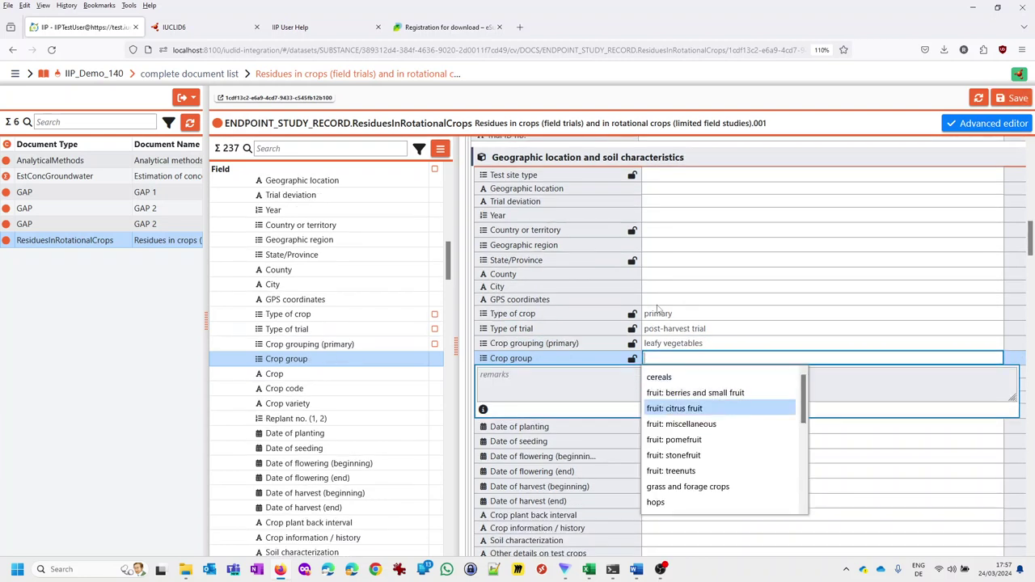
pyautogui.press('Return')
pyautogui.press('Tab')
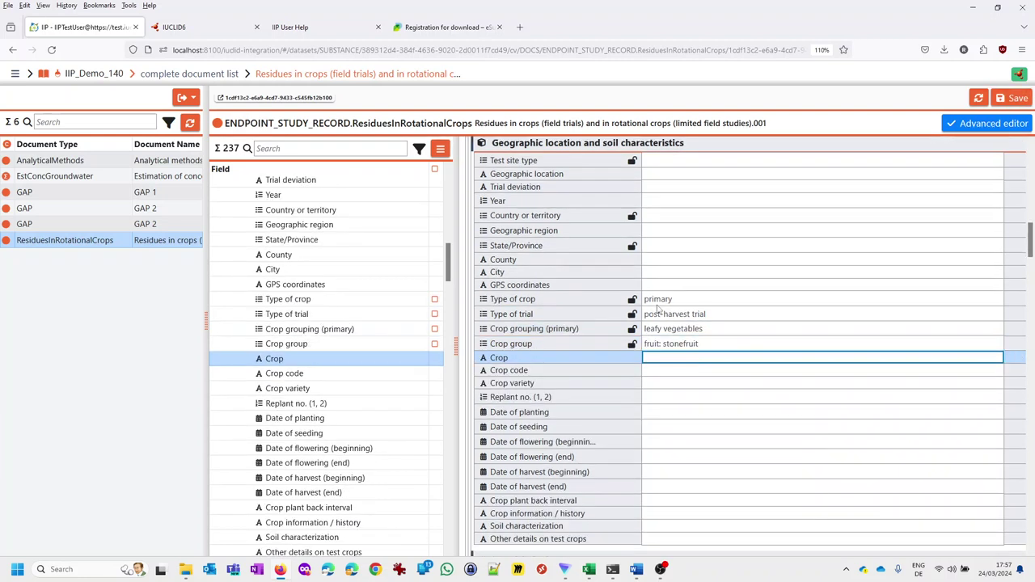
# Step: Clear Crop group, set it to hops by entering only ho, and widen the document list to show more of the names
pyautogui.hotkey('shift', 'Tab')
pyautogui.hotkey('ctrl', 'a')
pyautogui.press('BackSpace')
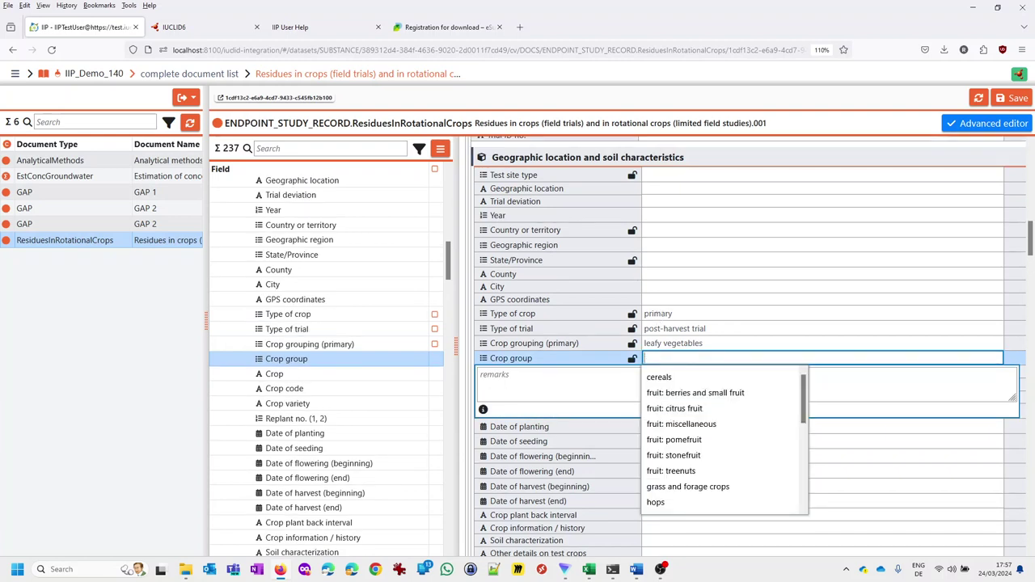
pyautogui.write('ho')
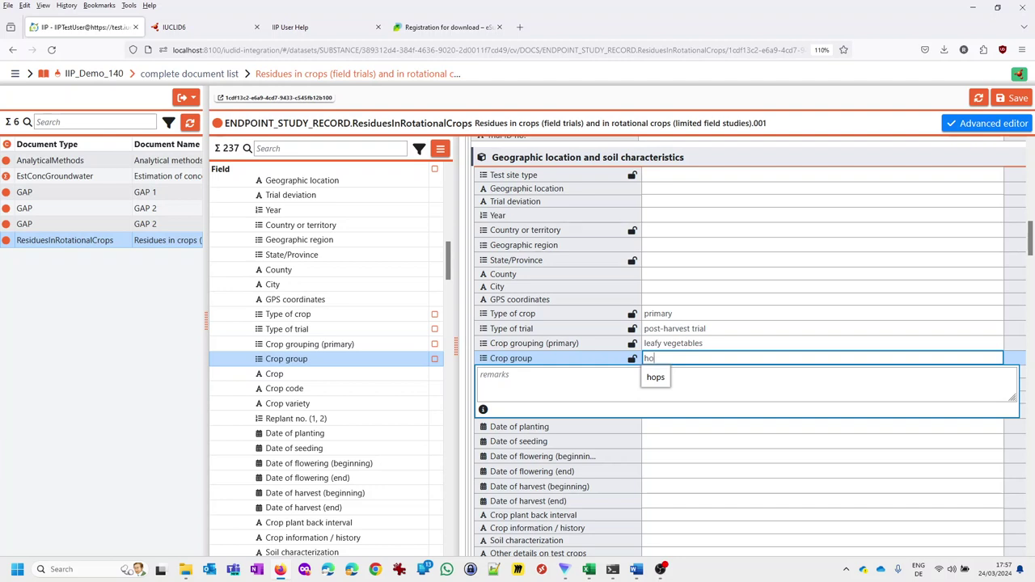
pyautogui.press('Tab')
pyautogui.hotkey('shift', 'Tab')
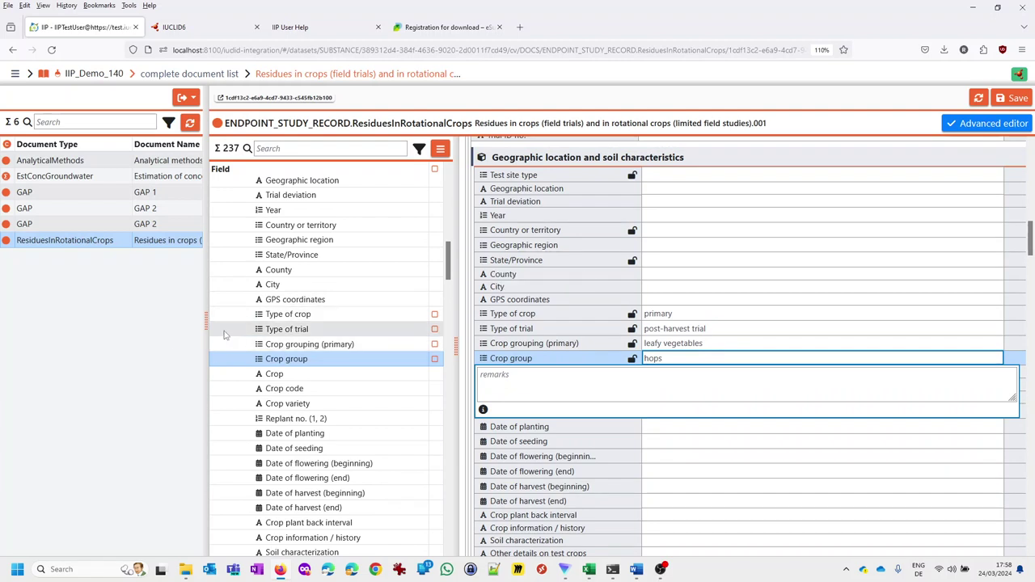
pyautogui.moveTo(207, 323); pyautogui.dragTo(263, 323)
# Step: Fill the Crop field with many lines of filler text, starting with asdjahsjh and continuing with asdasd, asd and sdf lines
pyautogui.click(332, 373)
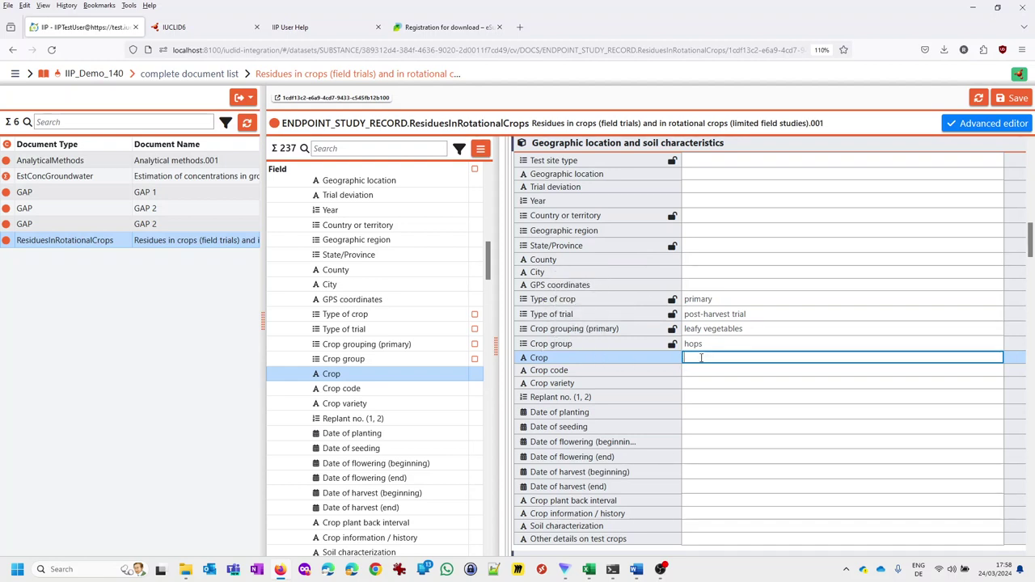
pyautogui.write('asdjahsjh')
pyautogui.press('Return')
pyautogui.write('asdasd')
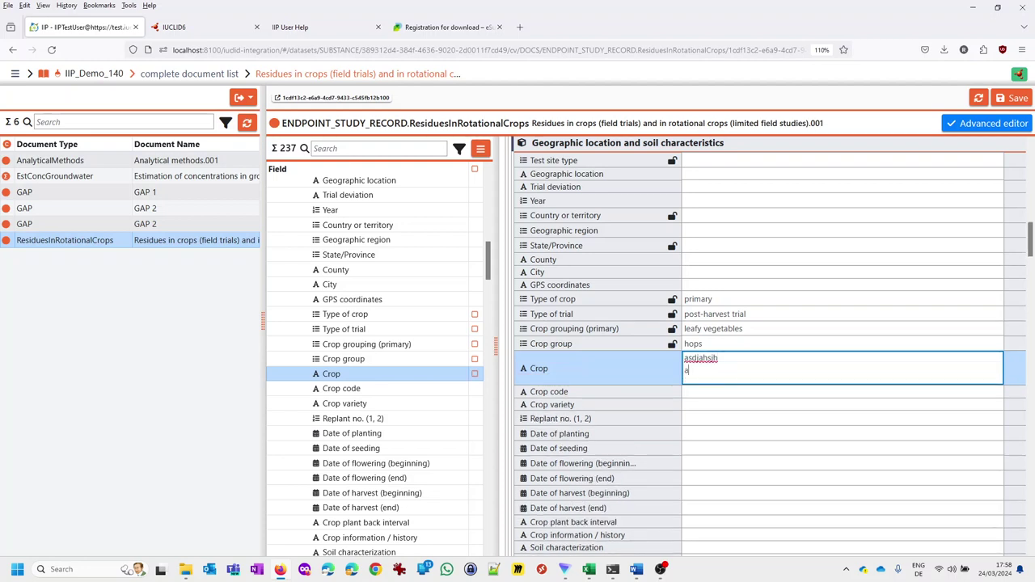
pyautogui.press('Return')
pyautogui.write('asdasd')
pyautogui.press('Return')
pyautogui.write('asd')
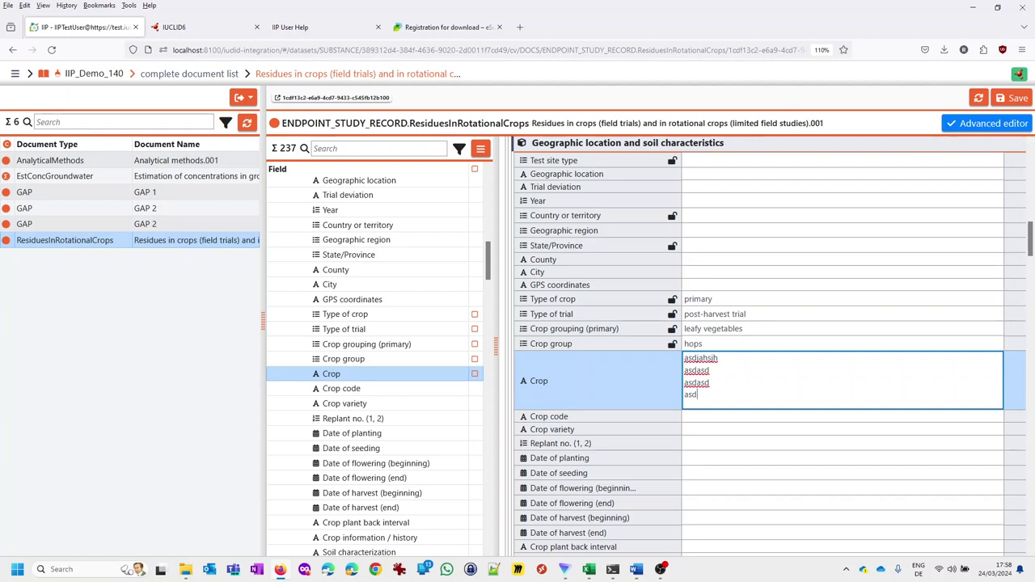
pyautogui.press('Return')
pyautogui.write('asd')
pyautogui.press('Return')
pyautogui.write('asd')
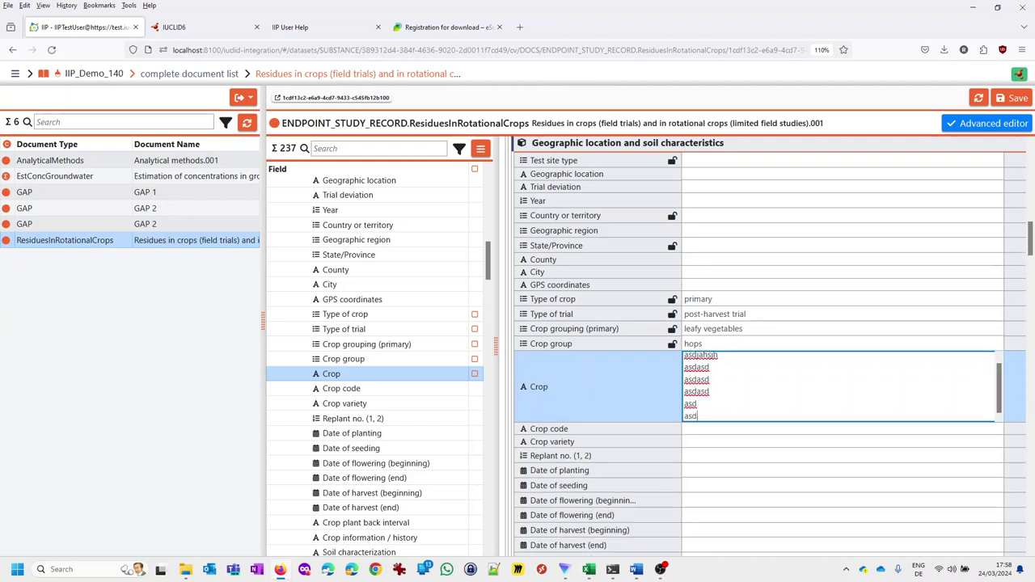
pyautogui.press('Return')
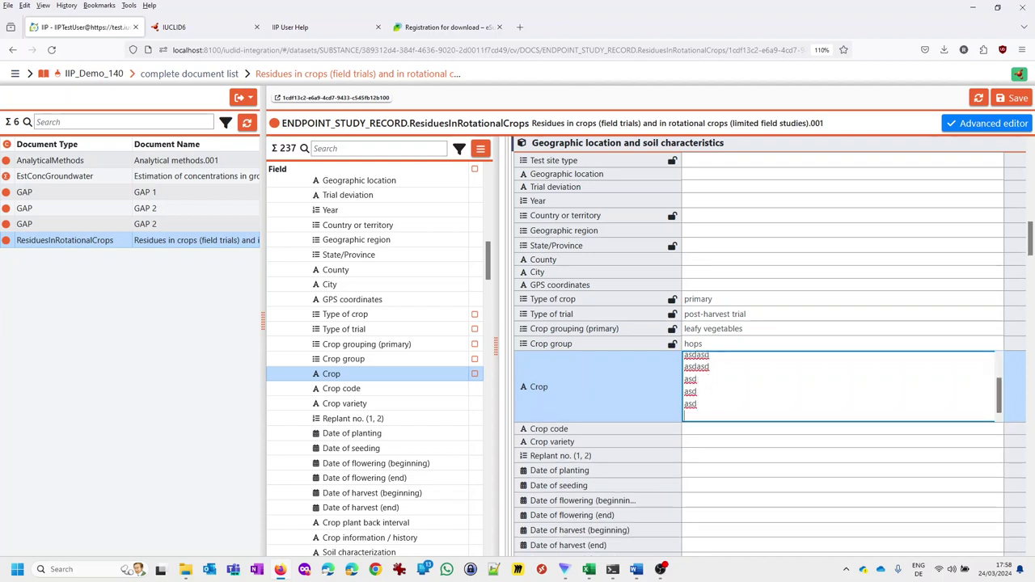
pyautogui.write('sdf')
pyautogui.press('Return')
pyautogui.write('sdf')
pyautogui.press('Return')
pyautogui.write('sdf')
pyautogui.press('Return')
pyautogui.write('sdf')
pyautogui.press('Return')
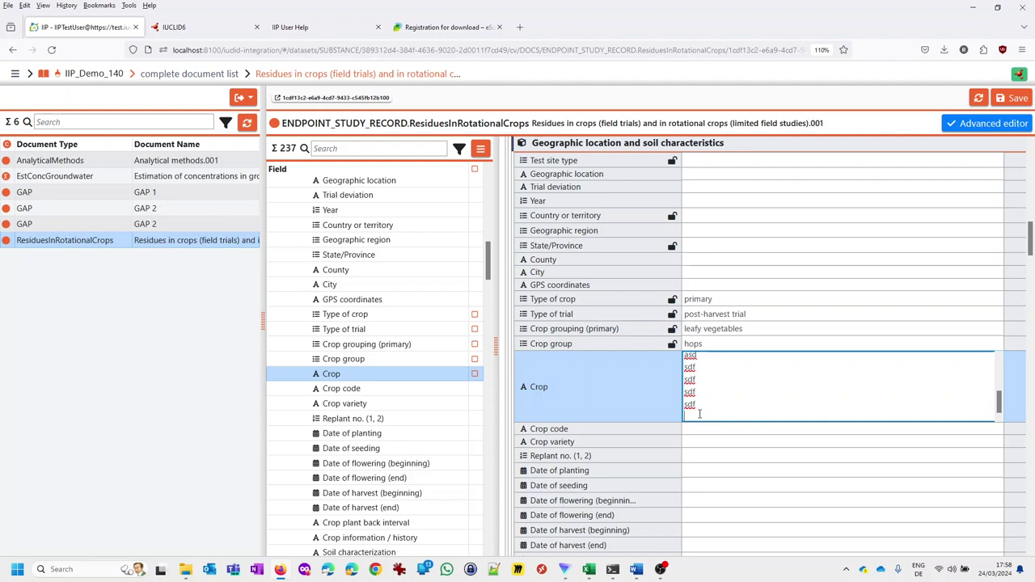
# Step: Delete the last lines of filler text in the Crop field and clear the rest of it
pyautogui.moveTo(697, 409); pyautogui.dragTo(652, 354)
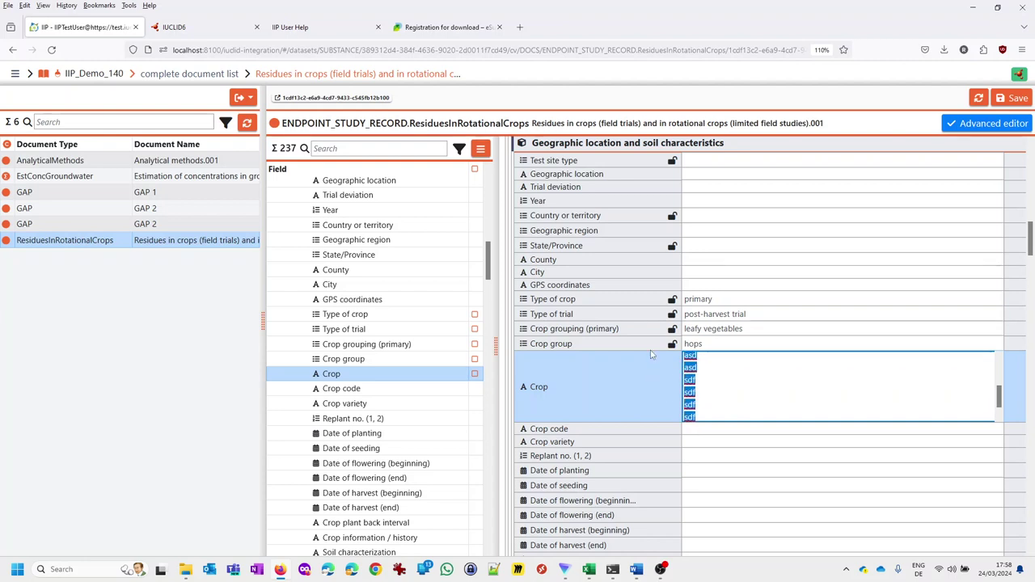
pyautogui.press('BackSpace')
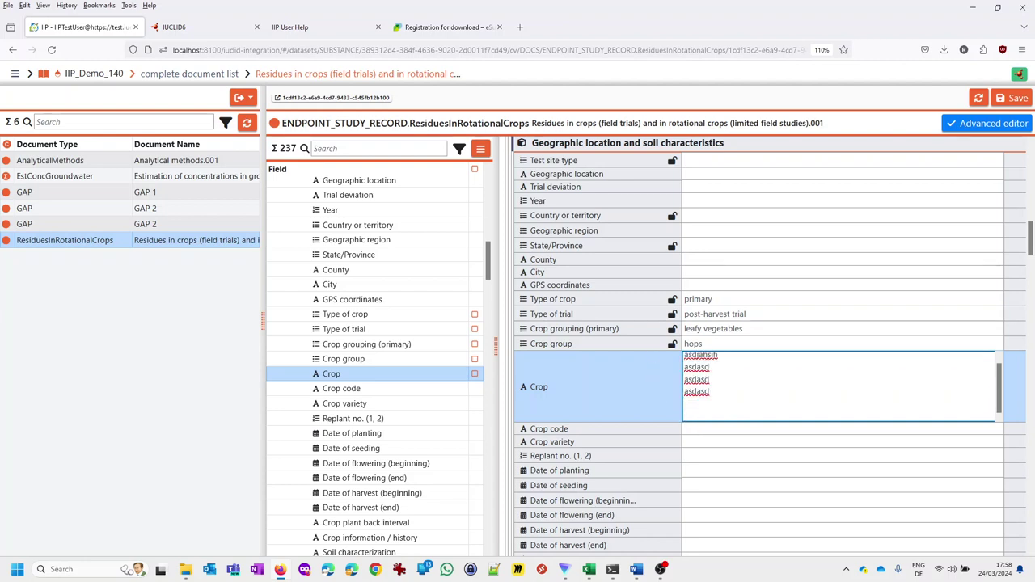
pyautogui.hotkey('ctrl', 'a')
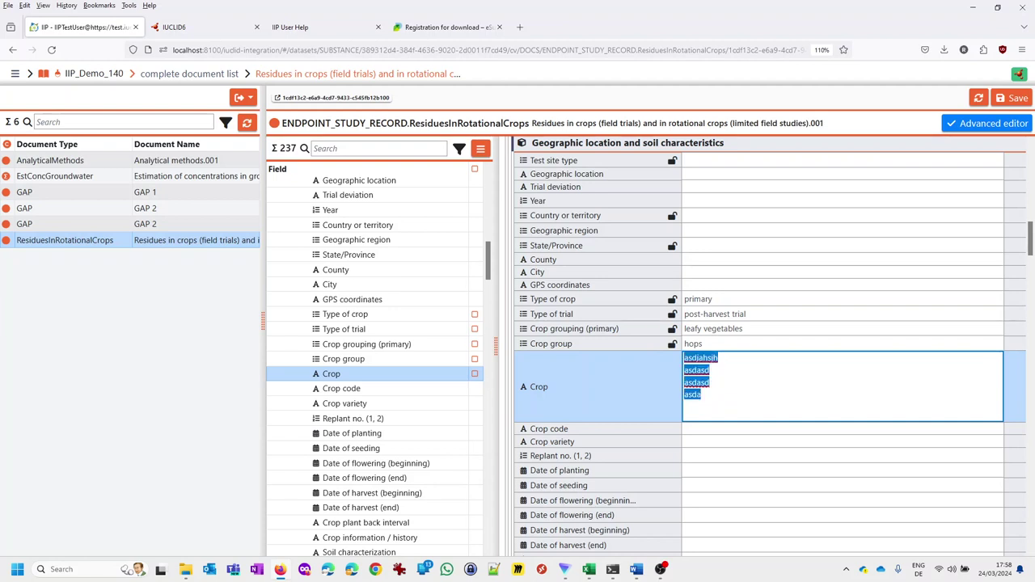
pyautogui.press('BackSpace')
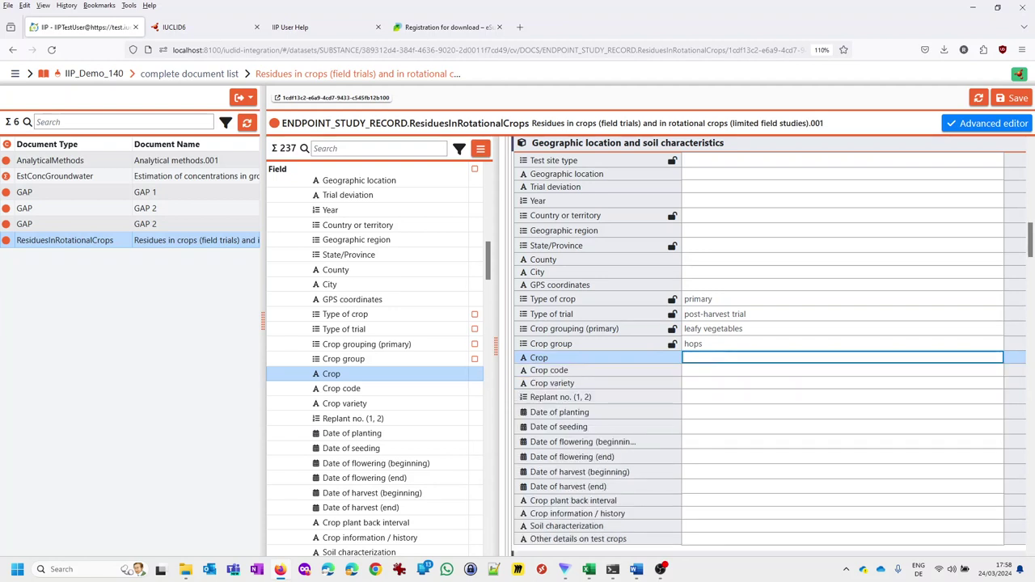
# Step: Check the character limits of Crop code, Crop variety, Crop plant back interval and Crop information / history
pyautogui.click(656, 376)
pyautogui.click(697, 373)
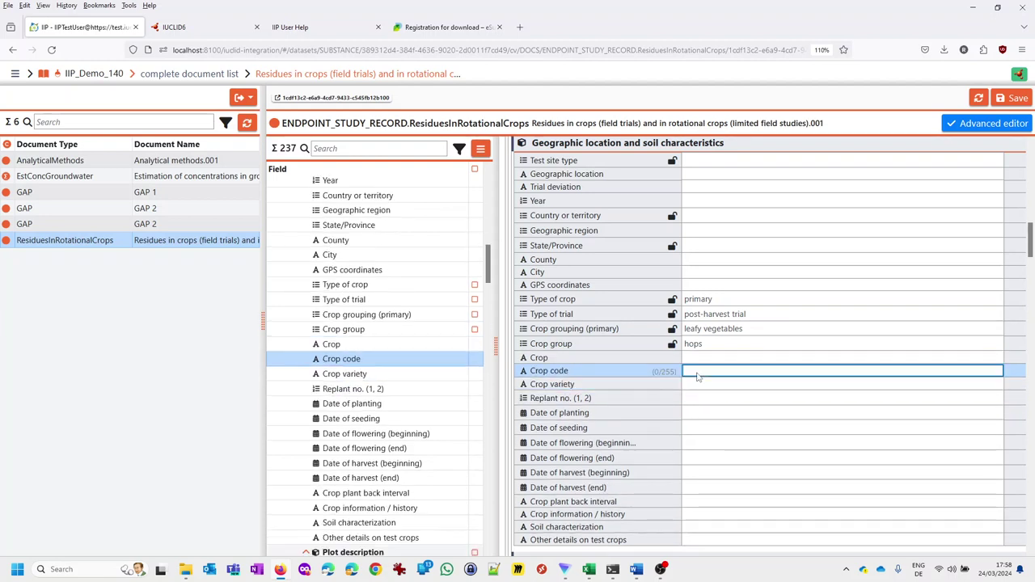
pyautogui.click(692, 384)
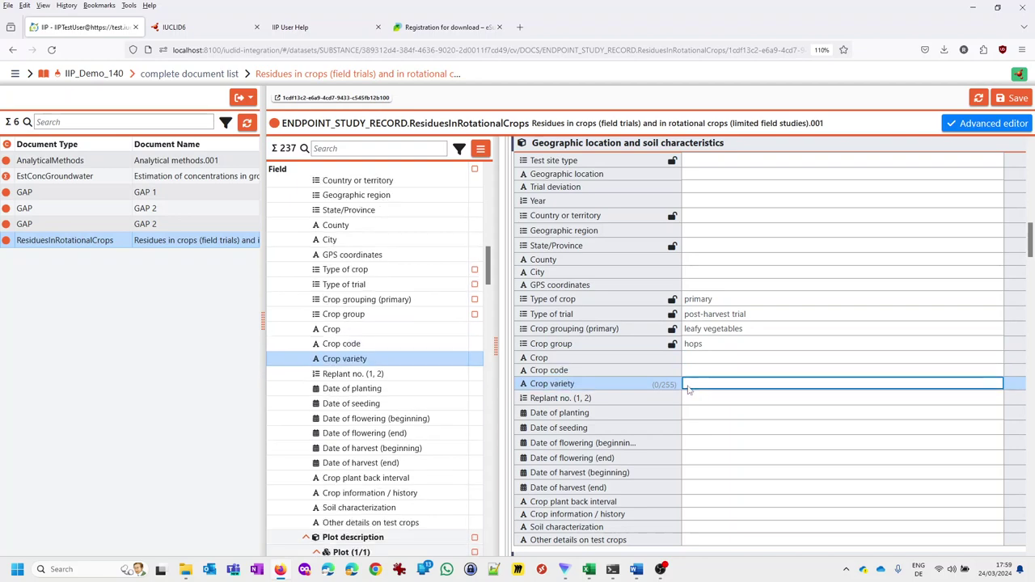
pyautogui.scroll(-3, 679, 398)
pyautogui.click(699, 280)
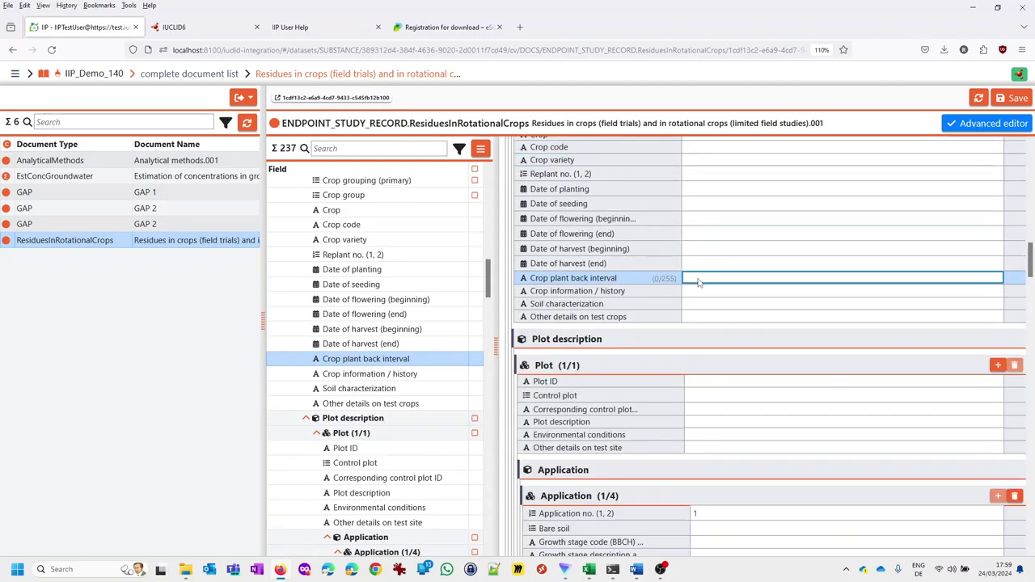
pyautogui.click(699, 293)
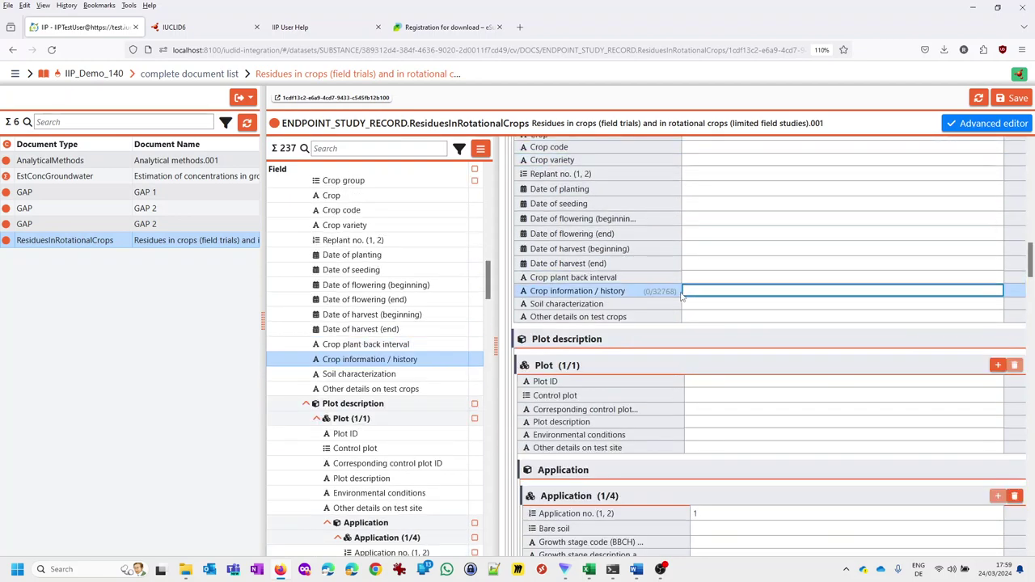
pyautogui.doubleClick(656, 292)
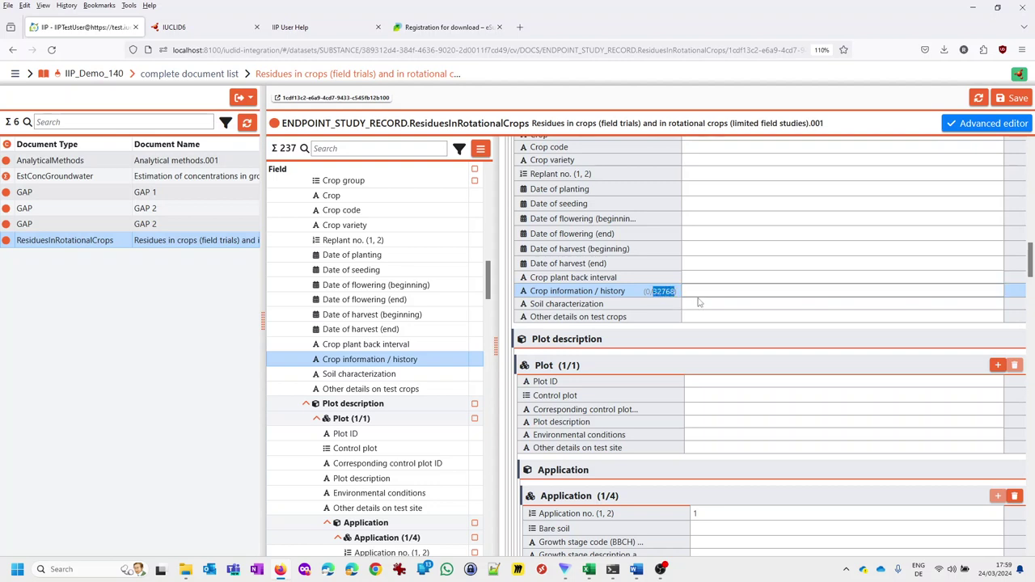
pyautogui.click(699, 292)
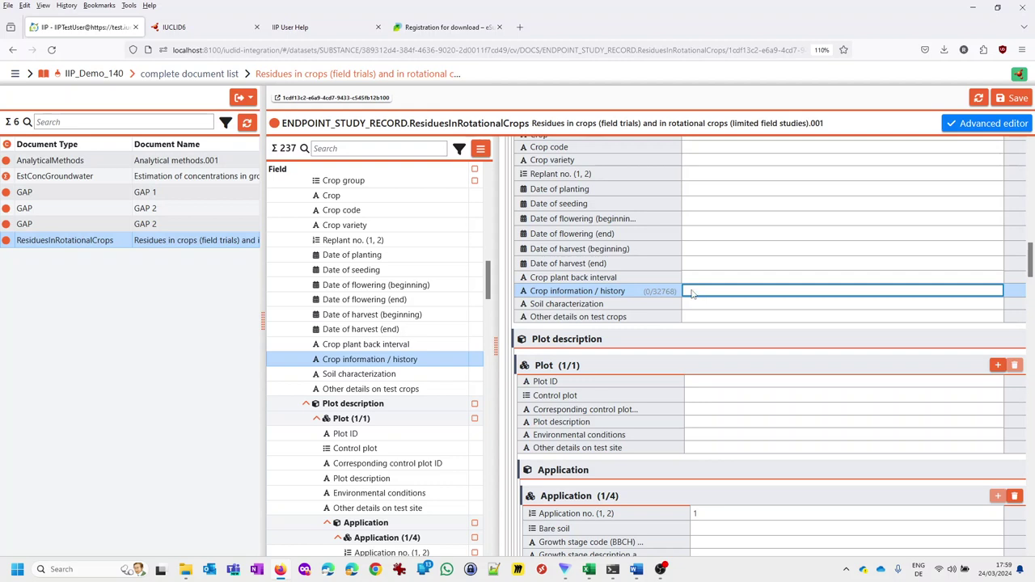
# Step: Enter short lines of filler text in Crop information / history, starting with asdjh and repeating asd on the following lines
pyautogui.write('asdjh asd asd asd asd asd ')
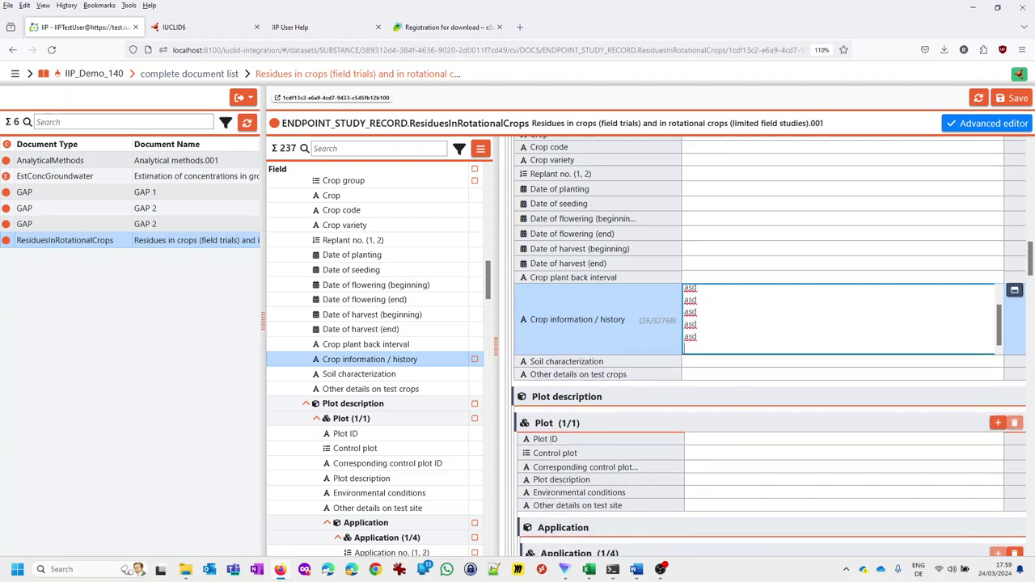
pyautogui.write('asd asd asd asd')
pyautogui.press('Tab')
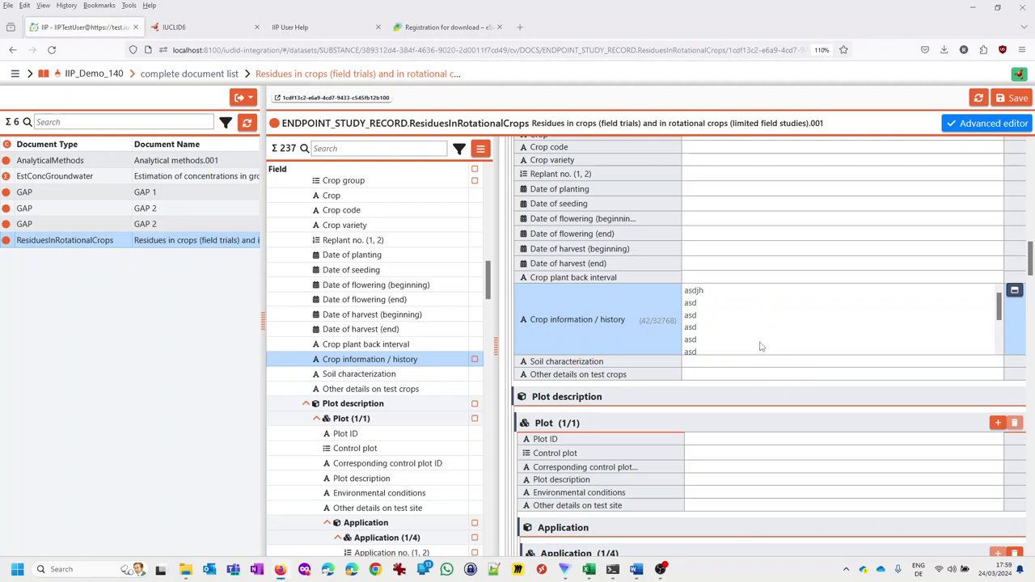
# Step: Open Crop information / history in its enlarged editor and delete all of the filler text
pyautogui.click(1014, 293)
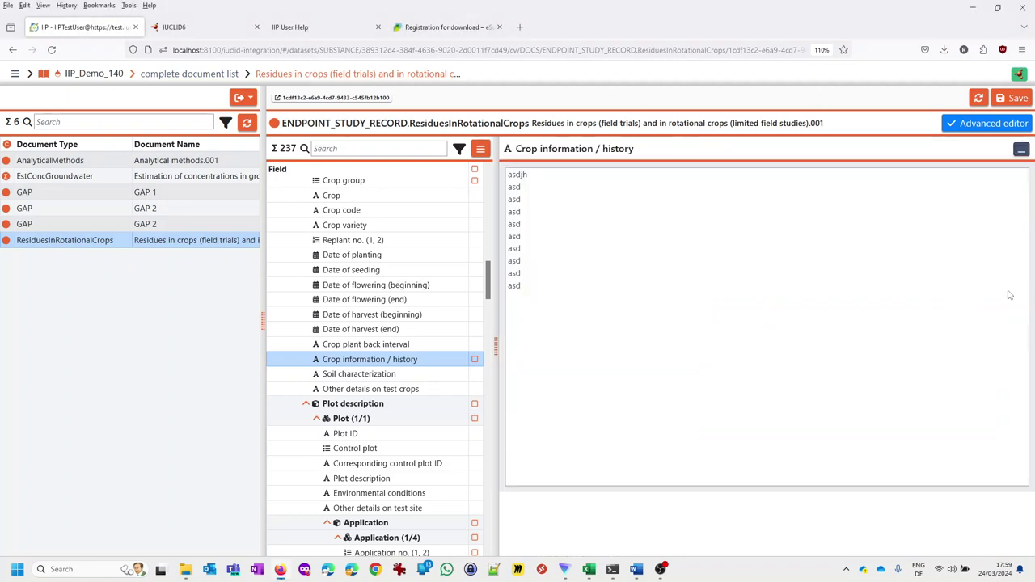
pyautogui.click(612, 296)
pyautogui.hotkey('ctrl', 'a')
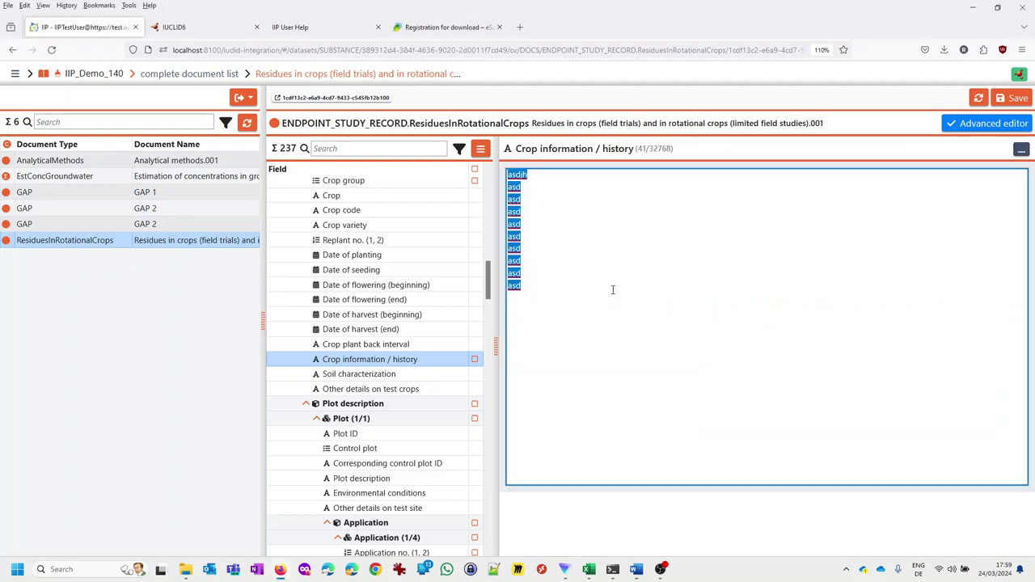
pyautogui.press('Delete')
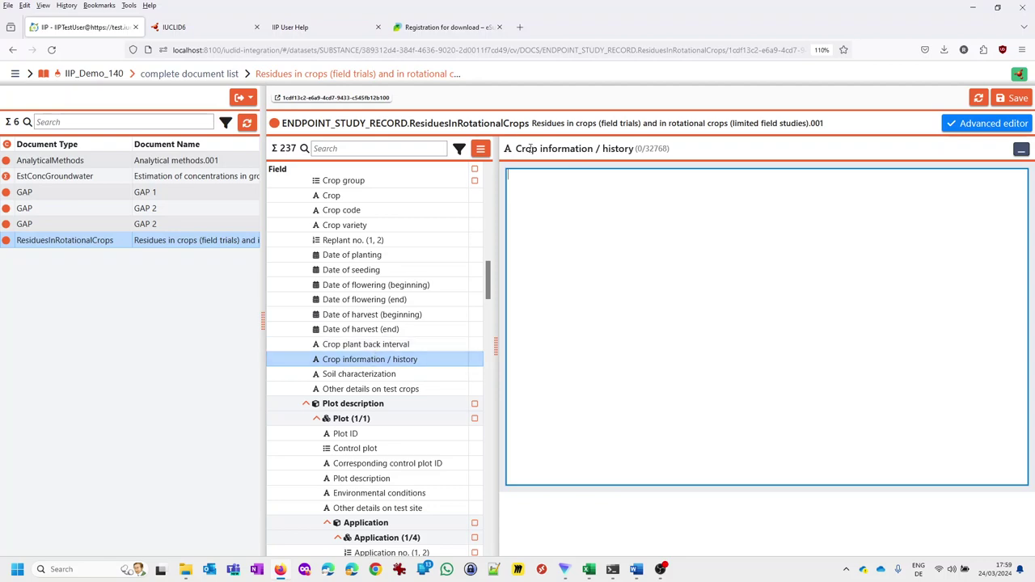
# Step: Switch to the Word document and copy the body text and bullet list of section 2.4.8 Standard Table of Contents
pyautogui.moveTo(516, 149); pyautogui.dragTo(628, 150)
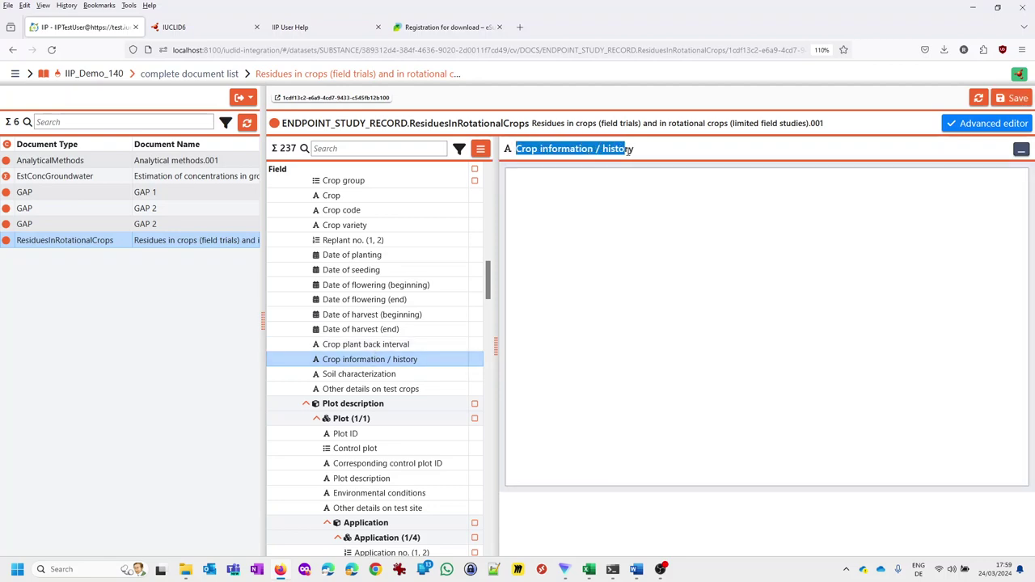
pyautogui.click(584, 307)
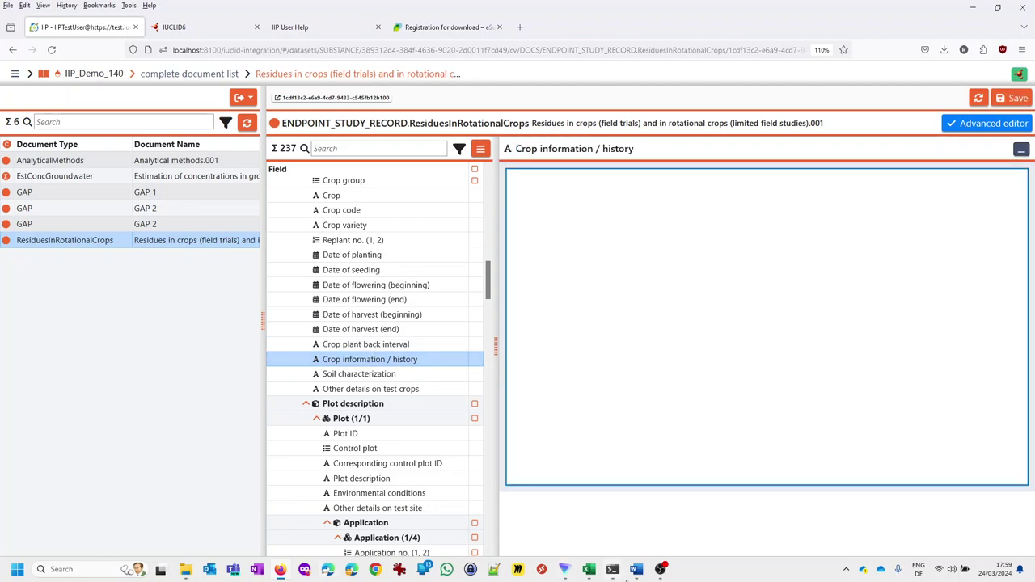
pyautogui.click(635, 569)
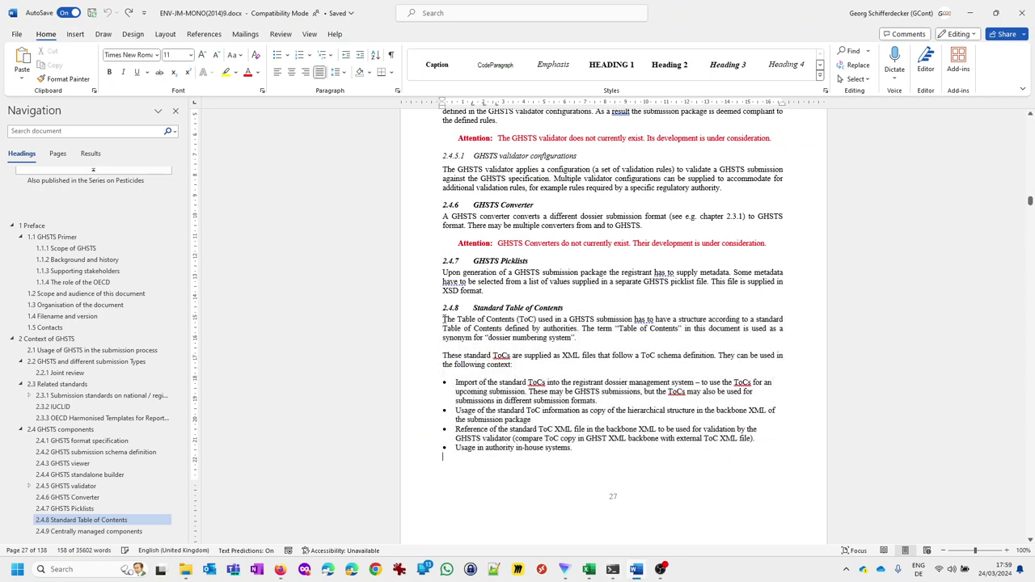
pyautogui.moveTo(443, 319); pyautogui.dragTo(576, 454)
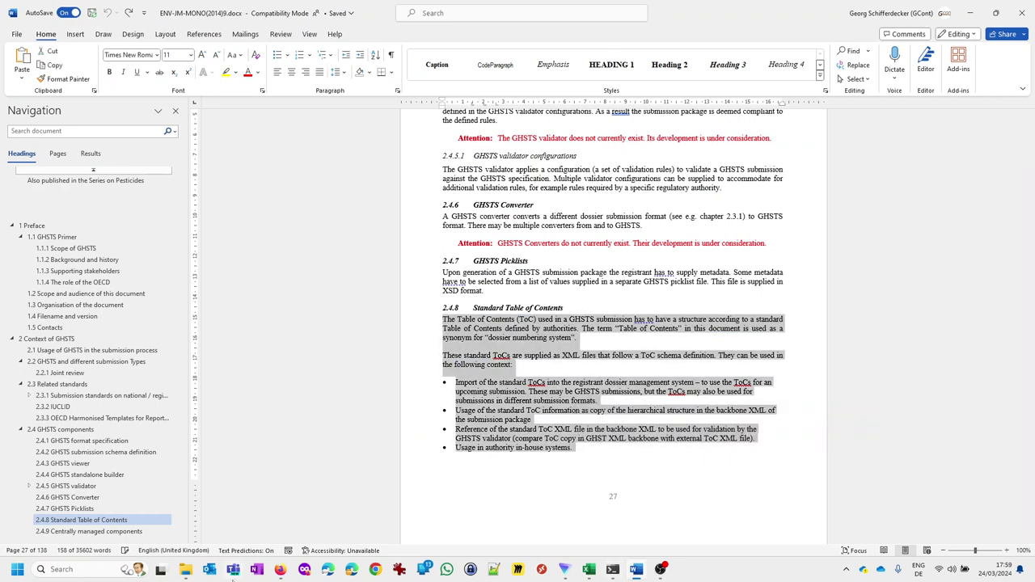
# Step: Switch back to Firefox and paste the copied Table of Contents text three times into Crop information / history
pyautogui.click(281, 569)
pyautogui.click(546, 251)
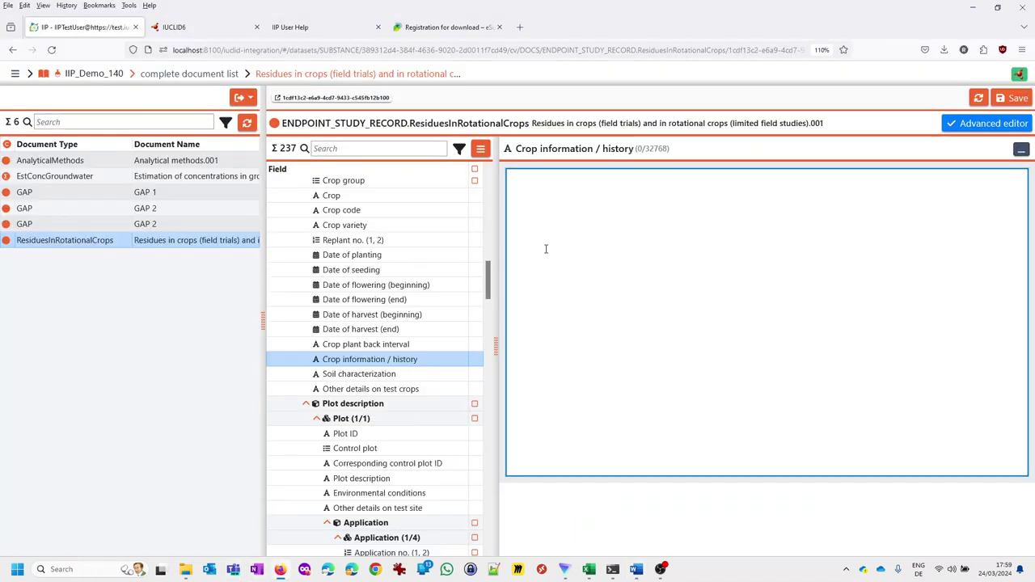
pyautogui.write('The Table of Contents (ToC) used in a GHSTS submission has to have a structure according to a standard Table of Contents defined by authorities. The term "Table of Contents" in this document is used as a synonym for "dossier numbering system". These standard ToCs are supplied as XML files that follow a ToC schema definition. They can be used in the following context: •\tImport of the standard ToCs into the registrant dossier management system – to use the ToCs for an upcoming submission. These may be GHSTS submissions, but the ToCs may also be used for submissions in different submission formats. •\tUsage of the standard ToC information as copy of the hierarchical structure in the backbone XML of the submission package •\tReference of the standard ToC XML file in the backbone XML to be used for validation by the GHSTS validator (compare ToC copy in GHSTS XML backbone with external ToC XML file). •\tUsage in authority in-house systems.')
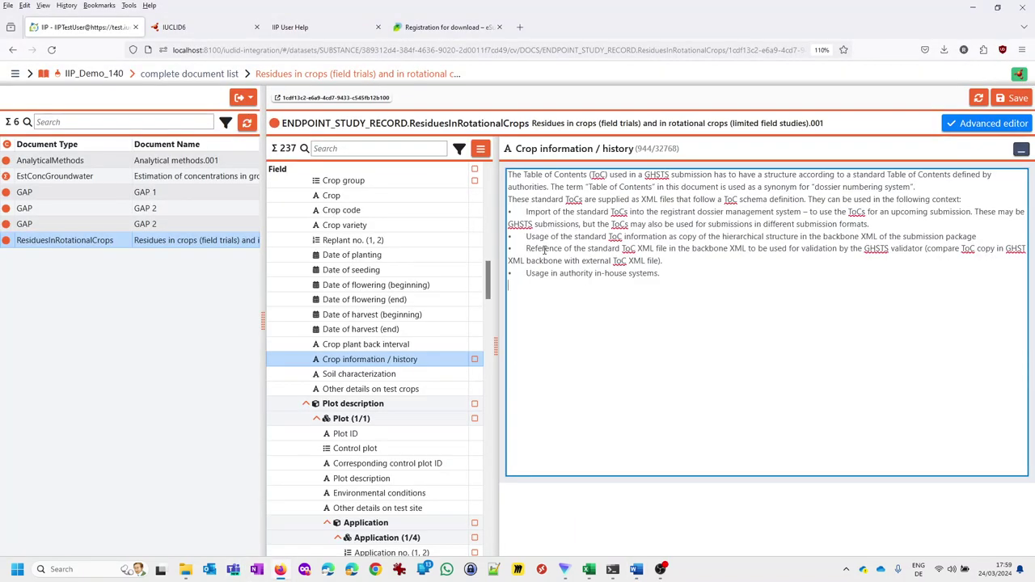
pyautogui.write('The Table of Contents (ToC) used in a GHSTS submission has to have a structure according to a standard Table of Contents defined by authorities. The term "Table of Contents" in this document is used as a synonym for "dossier numbering system". These standard ToCs are supplied as XML files that follow a ToC schema definition. They can be used in the following context: •\tImport of the standard ToCs into the registrant dossier management system – to use the ToCs for an upcoming submission. These may be GHSTS submissions, but the ToCs may also be used for submissions in different submission formats. •\tUsage of the standard ToC information as copy of the hierarchical structure in the backbone XML of the submission package •\tReference of the standard ToC XML file in the backbone XML to be used for validation by the GHSTS validator (compare ToC copy in GHSTS XML backbone with external ToC XML file). •\tUsage in authority in-house systems.')
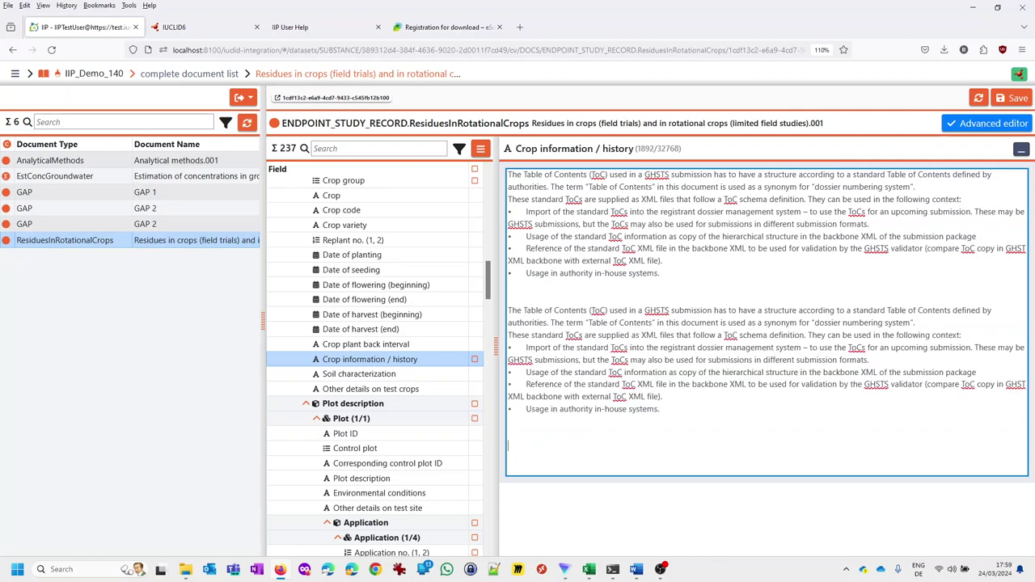
pyautogui.write('The Table of Contents (ToC) used in a GHSTS submission has to have a structure according to a standard Table of Contents defined by authorities. The term "Table of Contents" in this document is used as a synonym for "dossier numbering system". These standard ToCs are supplied as XML files that follow a ToC schema definition. They can be used in the following context: •\tImport of the standard ToCs into the registrant dossier management system – to use the ToCs for an upcoming submission. These may be GHSTS submissions, but the ToCs may also be used for submissions in different submission formats. •\tUsage of the standard ToC information as copy of the hierarchical structure in the backbone XML of the submission package •\tReference of the standard ToC XML file in the backbone XML to be used for validation by the GHSTS validator (compare ToC copy in GHSTS XML backbone with external ToC XML file). •\tUsage in authority in-house systems.')
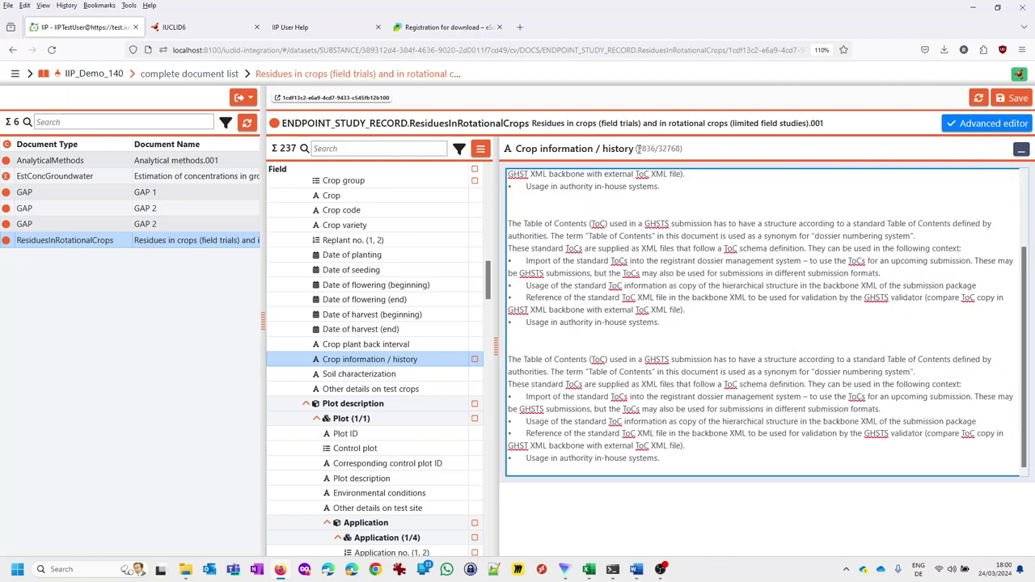
# Step: Look through the pasted text, then return Crop information / history from the enlarged editor to the document form
pyautogui.click(638, 149)
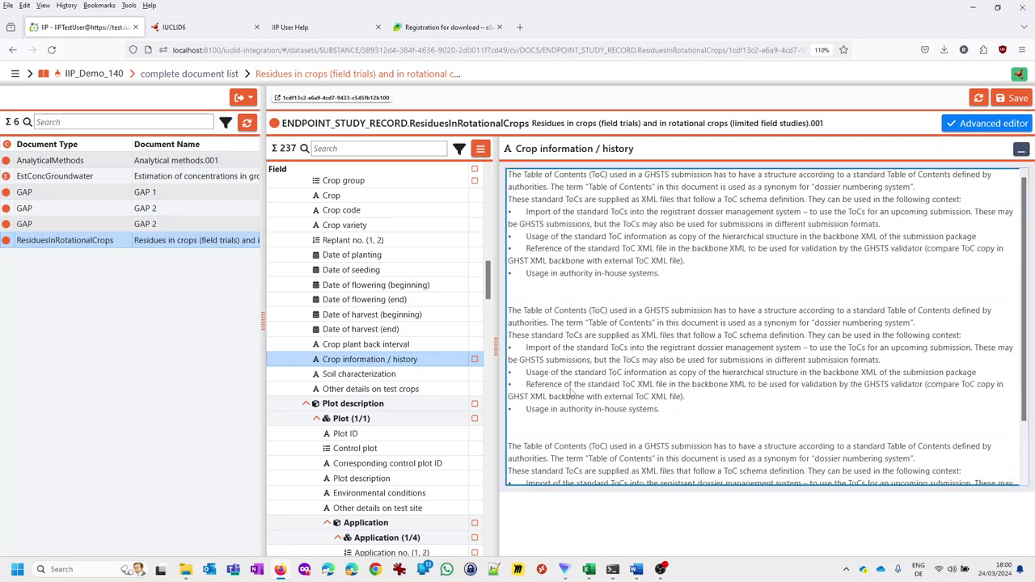
pyautogui.tripleClick(612, 423)
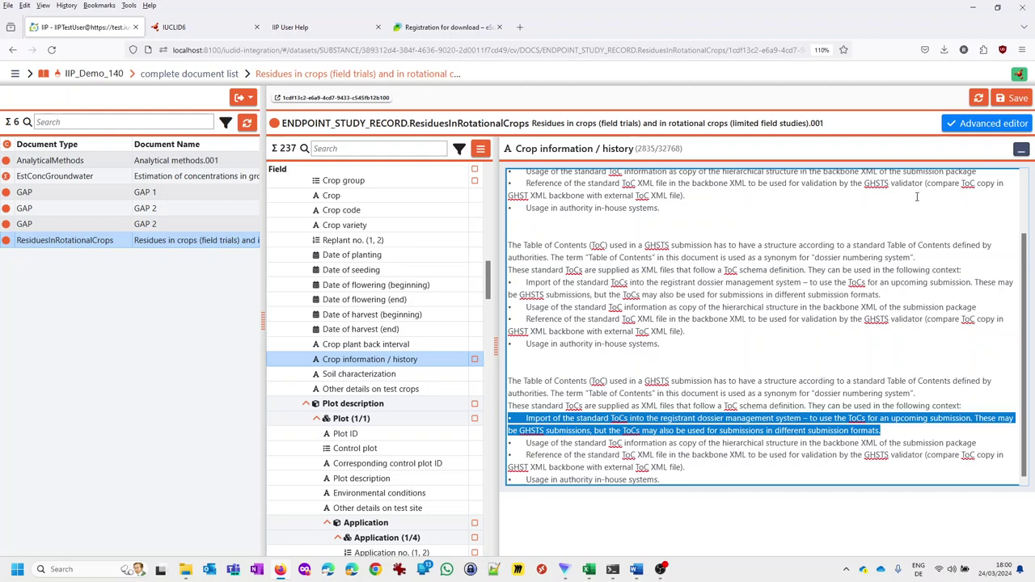
pyautogui.click(1021, 150)
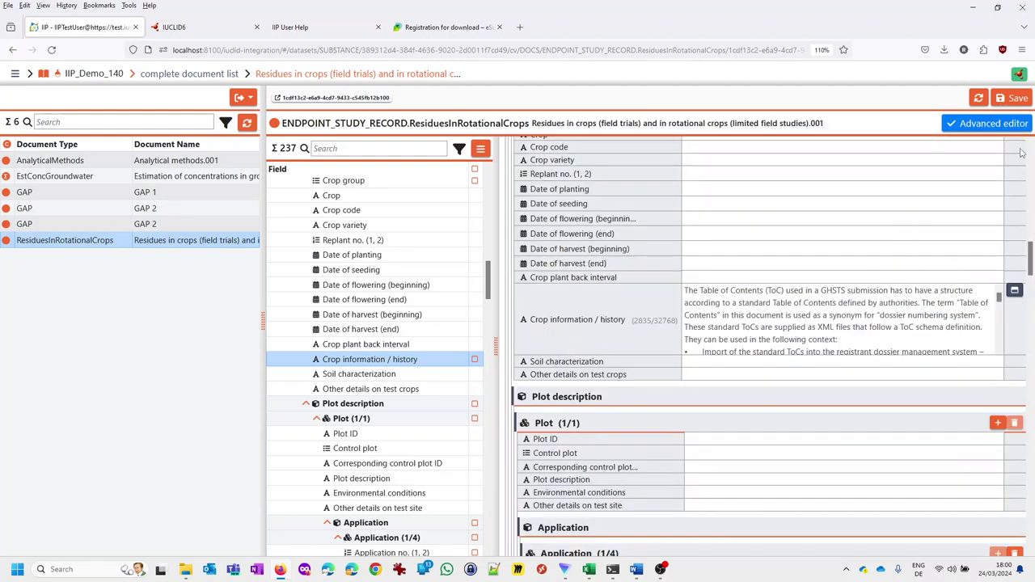
pyautogui.click(715, 328)
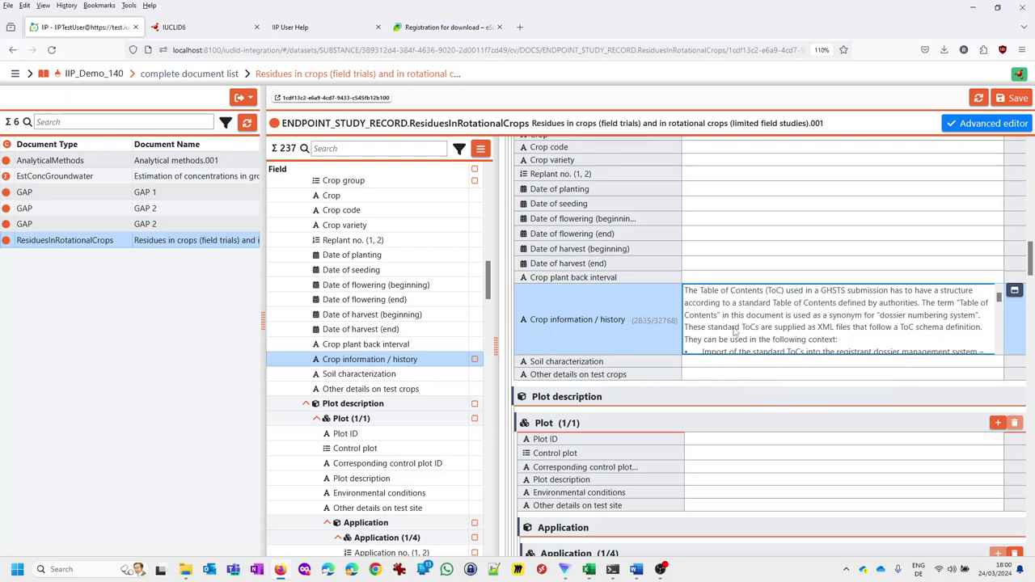
# Step: Paste the copied Table of Contents text into the rich text field under Any other information on results incl. tables
pyautogui.scroll(-2, 734, 331)
pyautogui.scroll(-5, 719, 441)
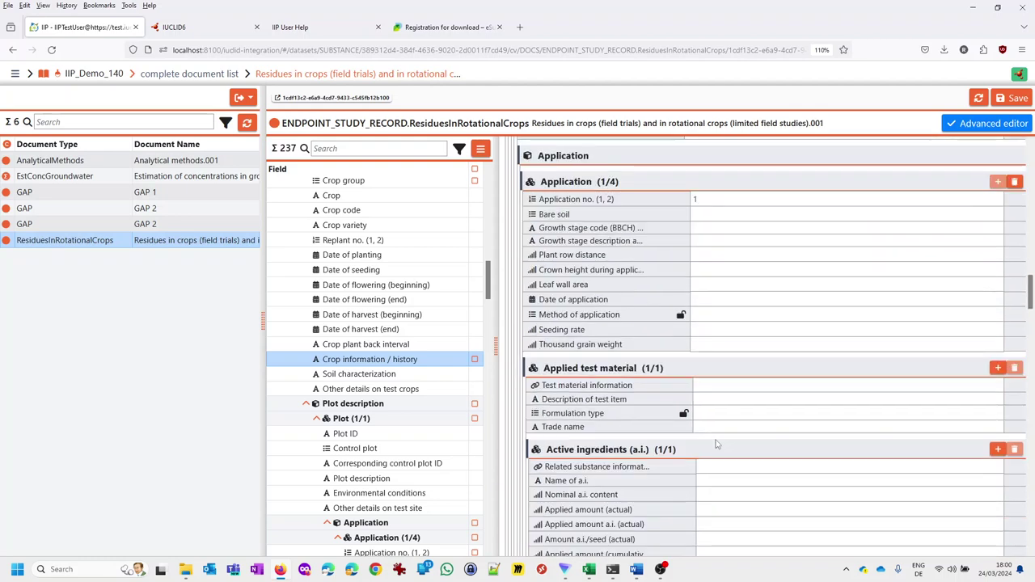
pyautogui.scroll(-3, 715, 441)
pyautogui.scroll(-10, 351, 404)
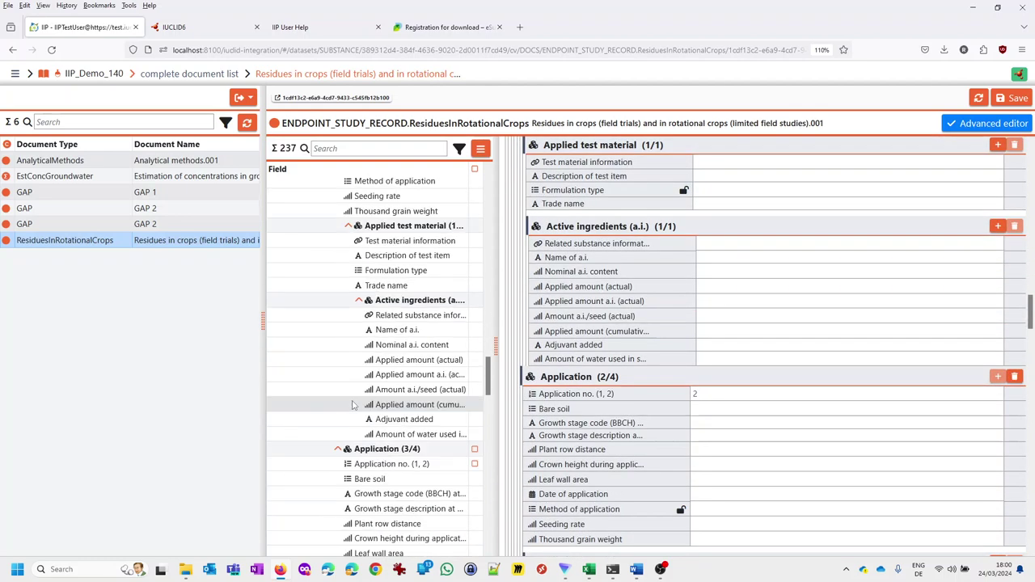
pyautogui.scroll(-15, 470, 399)
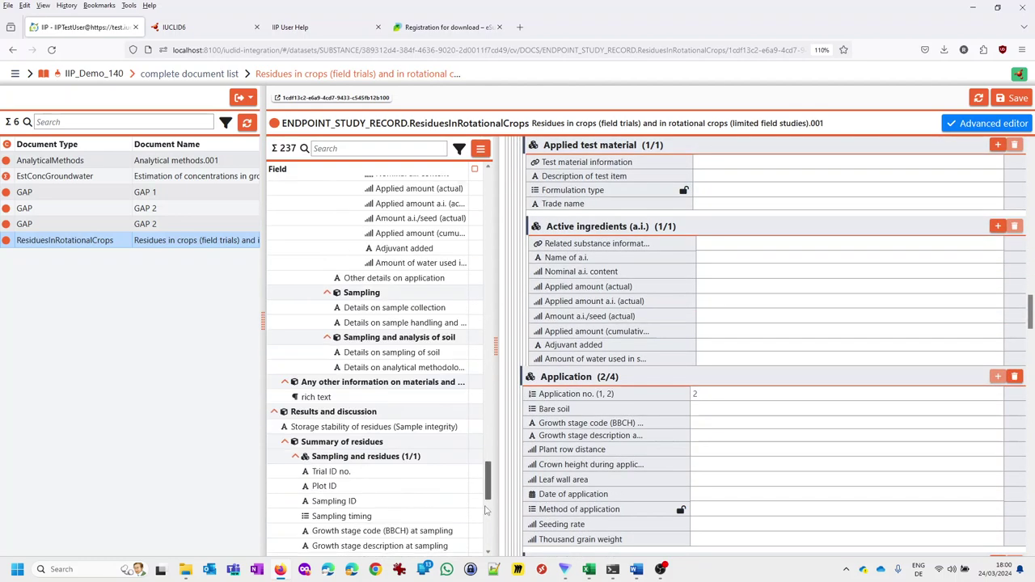
pyautogui.click(279, 445)
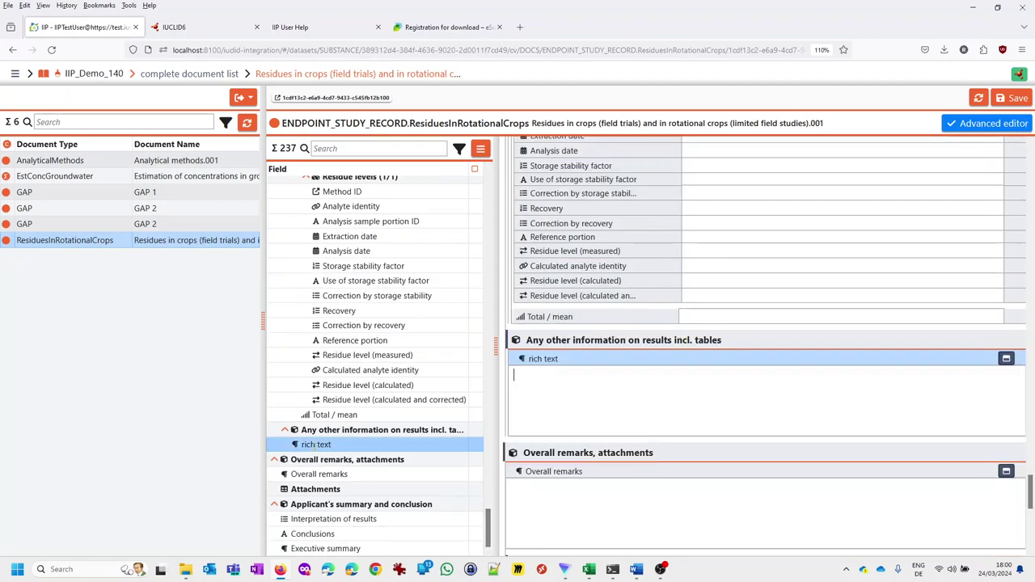
pyautogui.hotkey('ctrl', 'v')
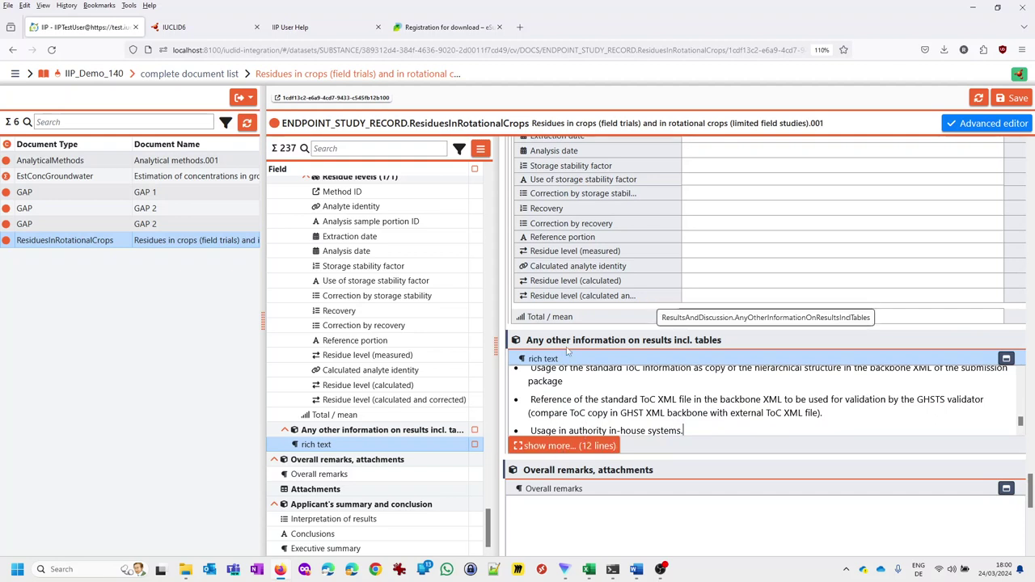
# Step: Open the rich text field in its enlarged editor, make it taller, and narrow the document and field lists to widen it
pyautogui.click(1006, 360)
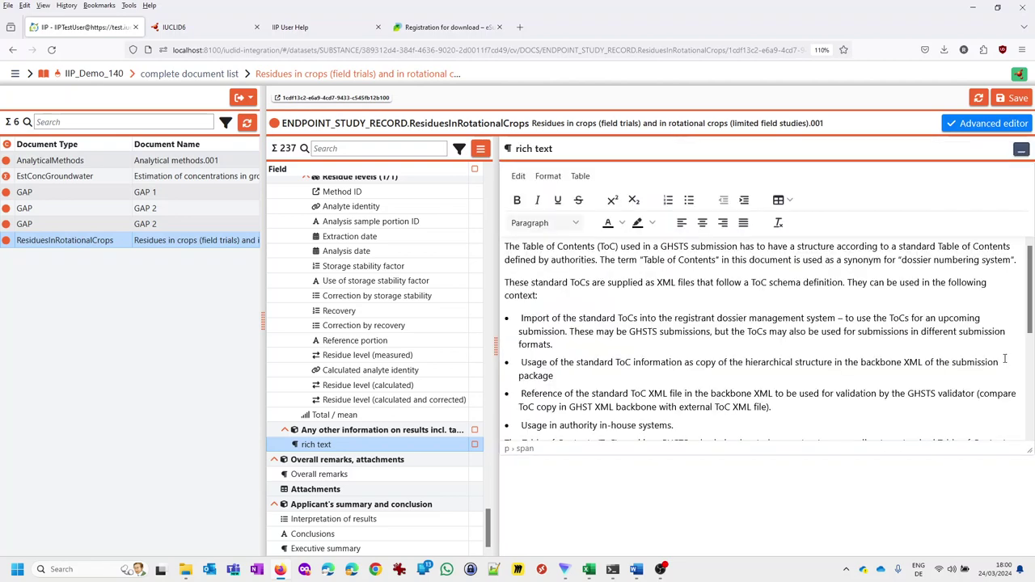
pyautogui.scroll(-5, 807, 372)
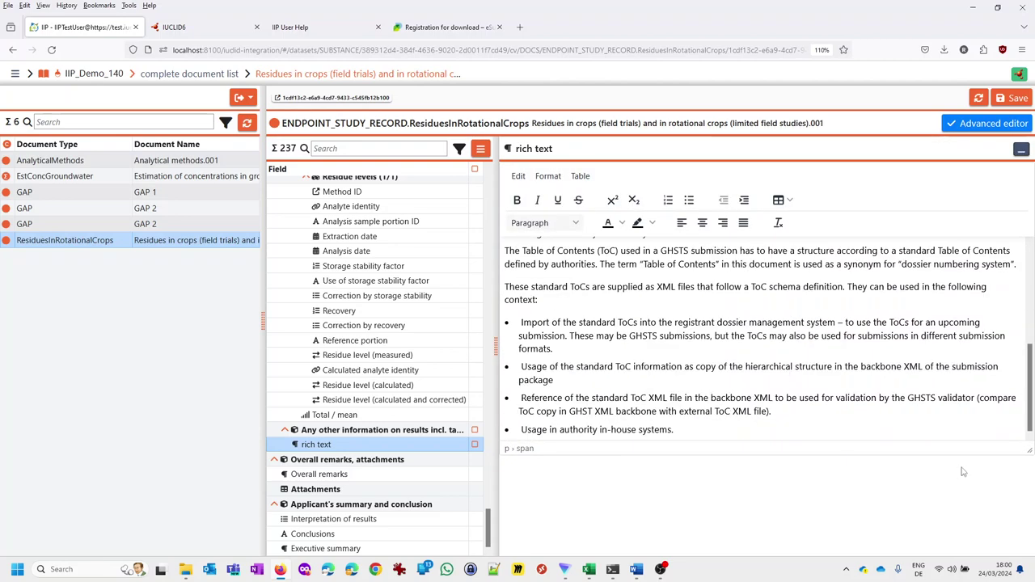
pyautogui.moveTo(1028, 451); pyautogui.dragTo(1028, 544)
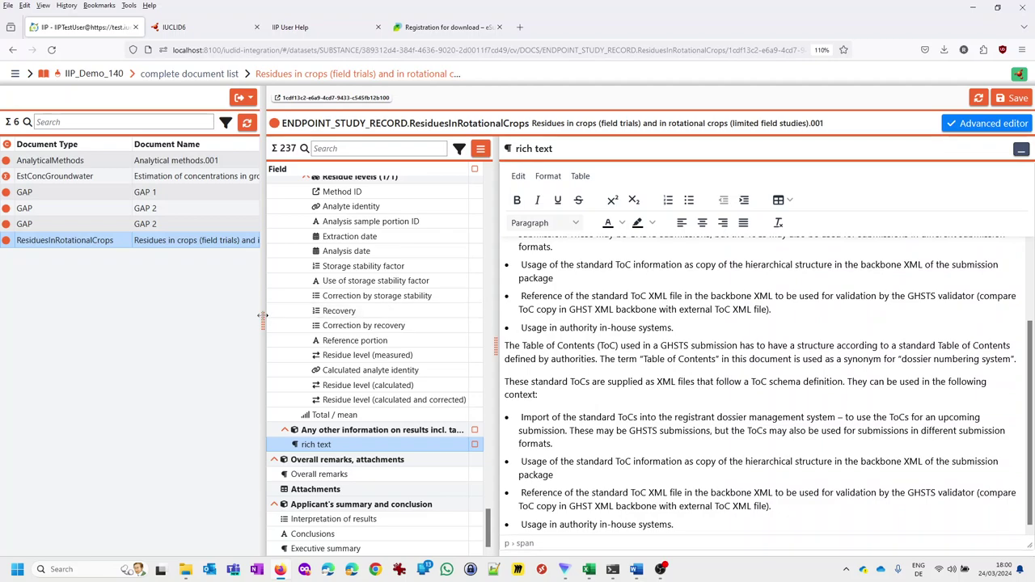
pyautogui.moveTo(262, 318); pyautogui.dragTo(180, 319)
pyautogui.moveTo(436, 353); pyautogui.dragTo(360, 353)
pyautogui.click(563, 477)
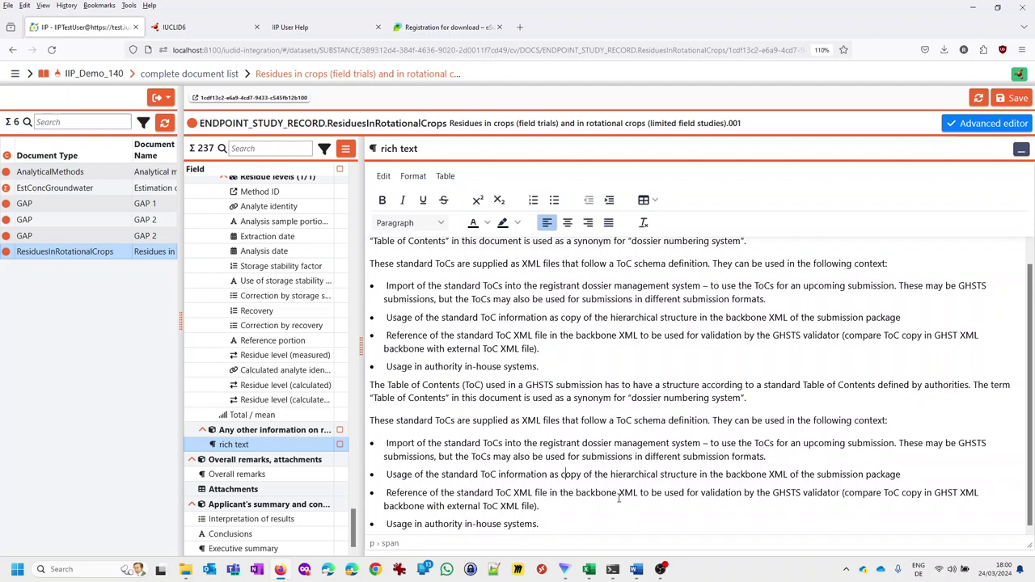
# Step: Examine the editing, formatting and table commands that the rich text editor offers
pyautogui.click(382, 177)
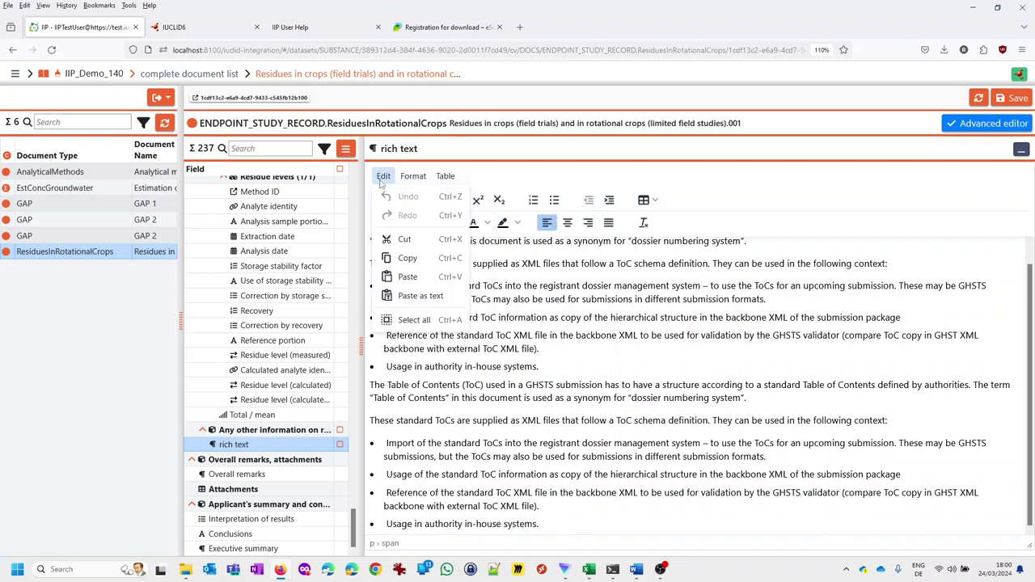
pyautogui.moveTo(413, 181)
pyautogui.moveTo(447, 180)
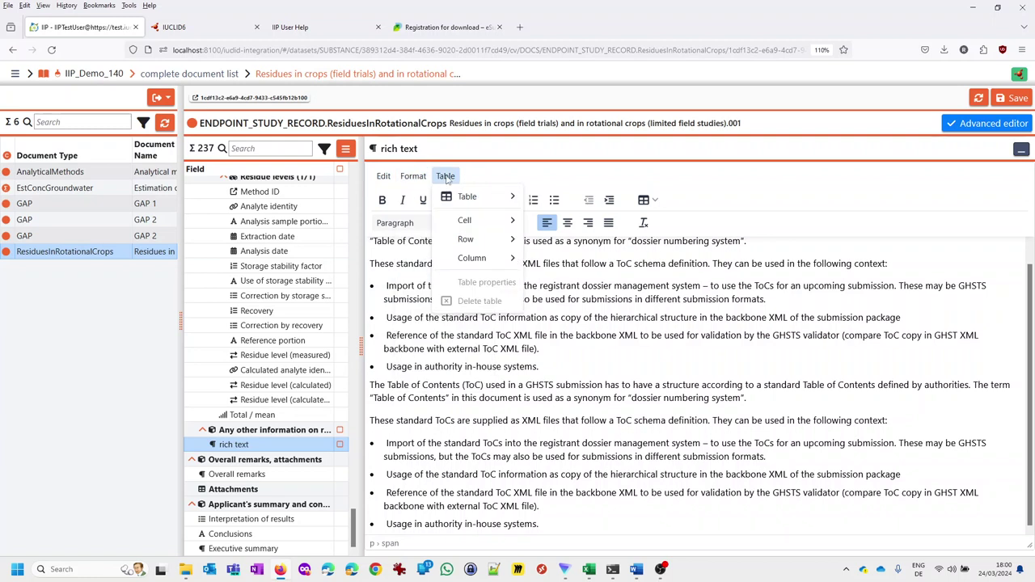
pyautogui.click(491, 383)
# Step: Start a new line below the last bullet and copy the GHSTS validator through GHSTS Converter sections from the Word document
pyautogui.click(554, 525)
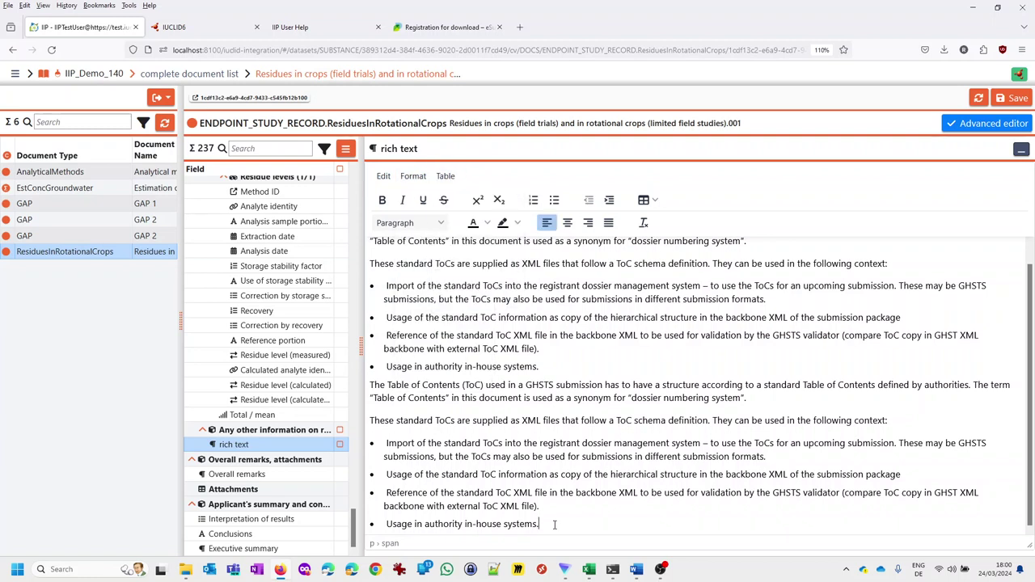
pyautogui.press('Return')
pyautogui.press('Return')
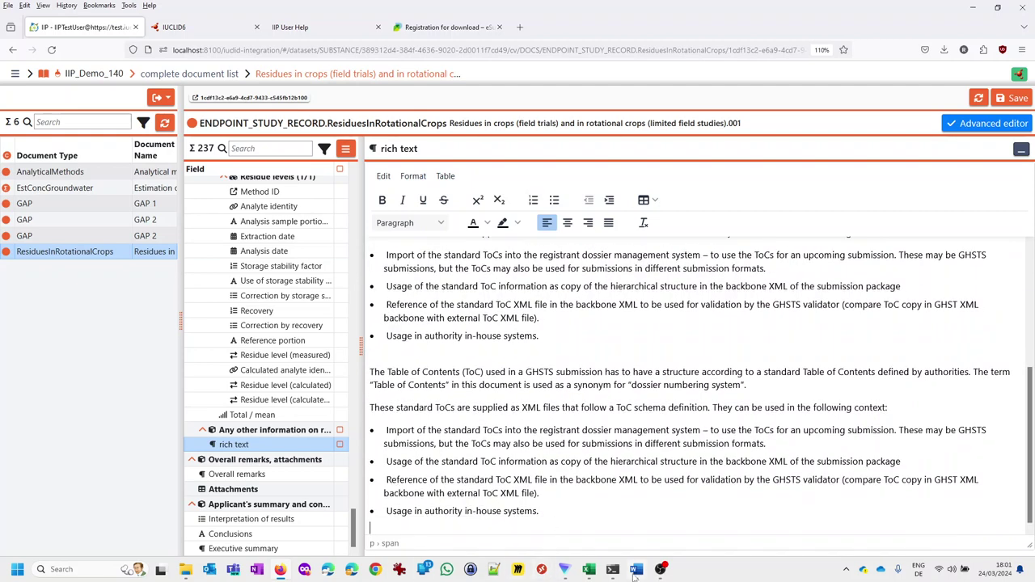
pyautogui.click(636, 570)
pyautogui.scroll(1, 474, 304)
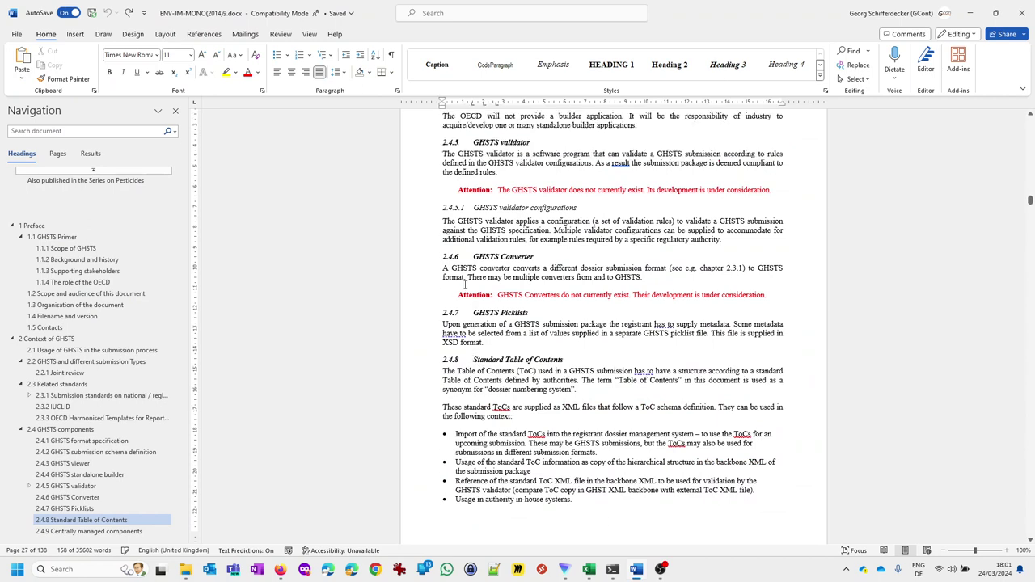
pyautogui.moveTo(476, 142); pyautogui.dragTo(644, 277)
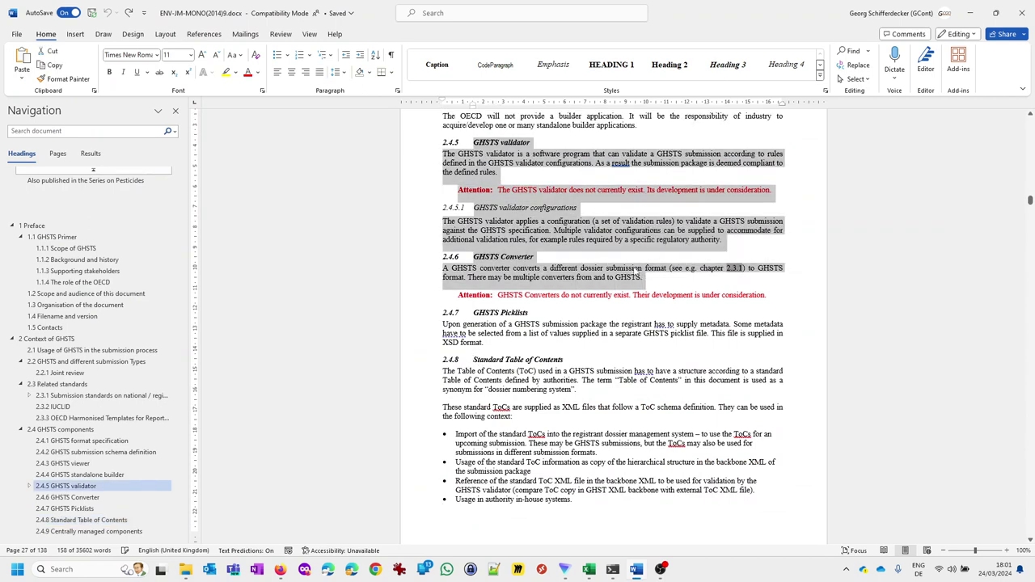
# Step: Switch back to Firefox, paste the copied GHSTS sections at the end of the rich text, and save the document from the normal view
pyautogui.click(280, 569)
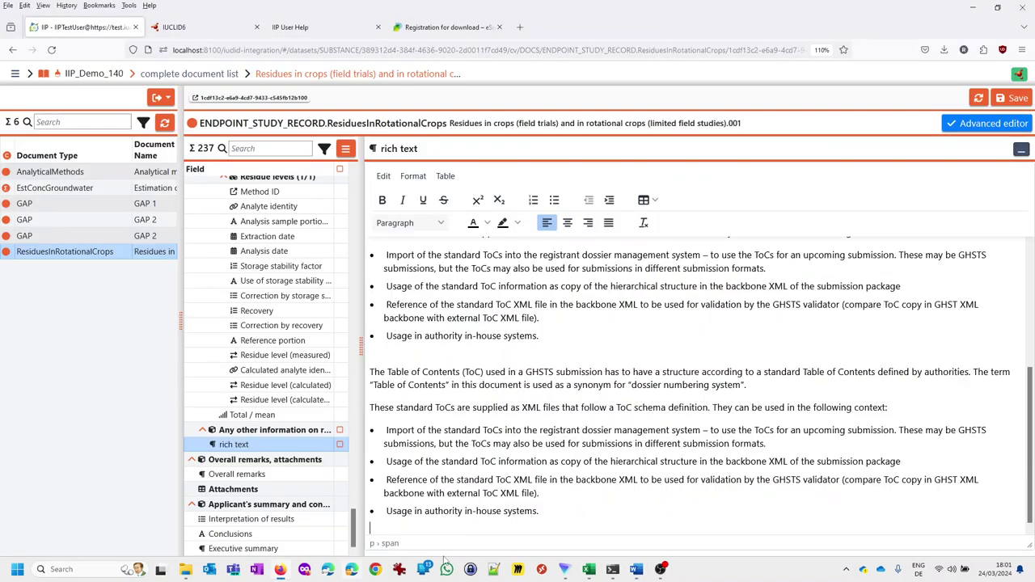
pyautogui.click(553, 519)
pyautogui.hotkey('ctrl', 'v')
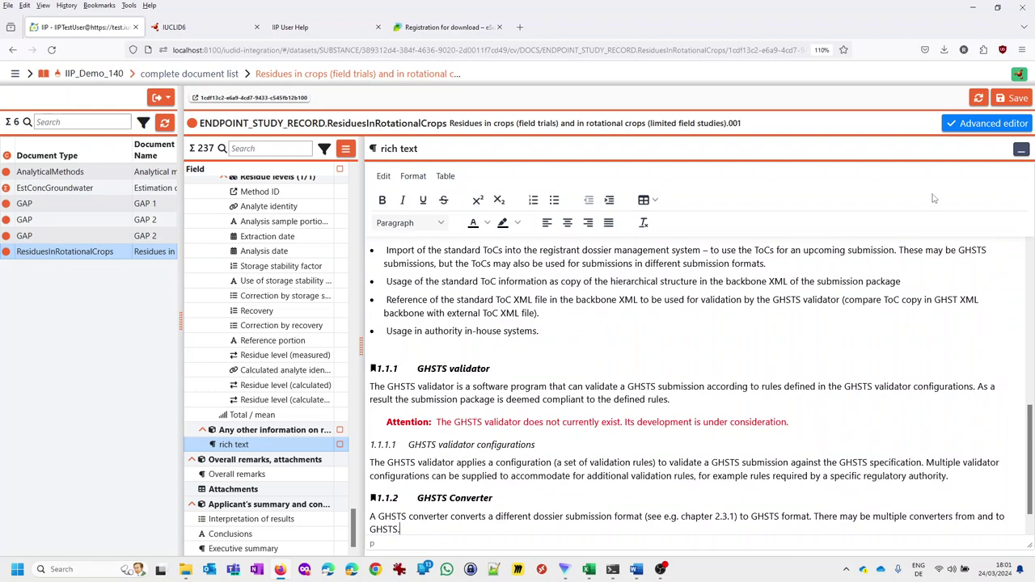
pyautogui.click(1021, 150)
pyautogui.click(1005, 100)
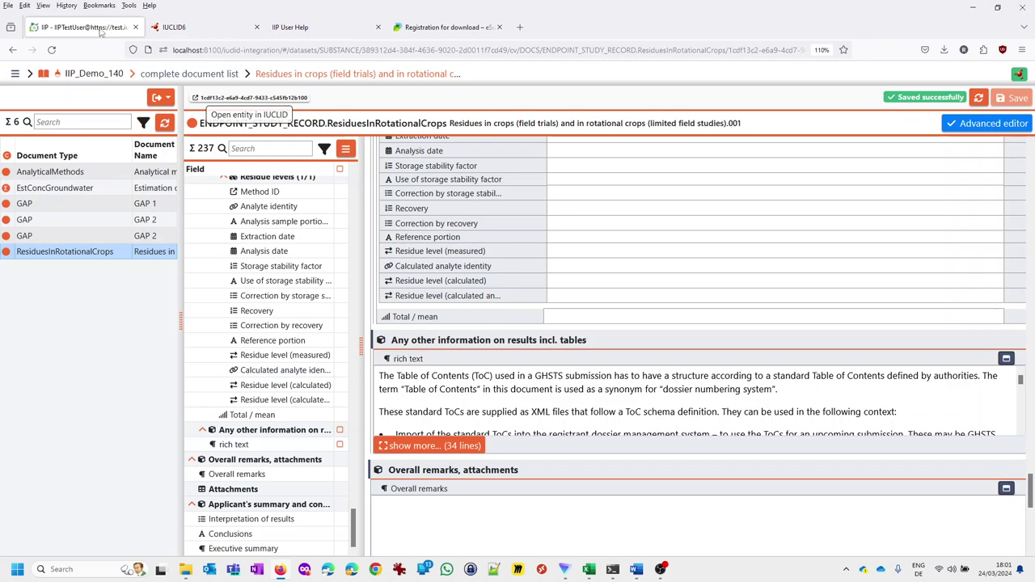
# Step: Switch to IUCLID6, open the rich text under Any other information on results incl. tables, enlarge its editor, and review the pasted GHSTS sections
pyautogui.click(180, 29)
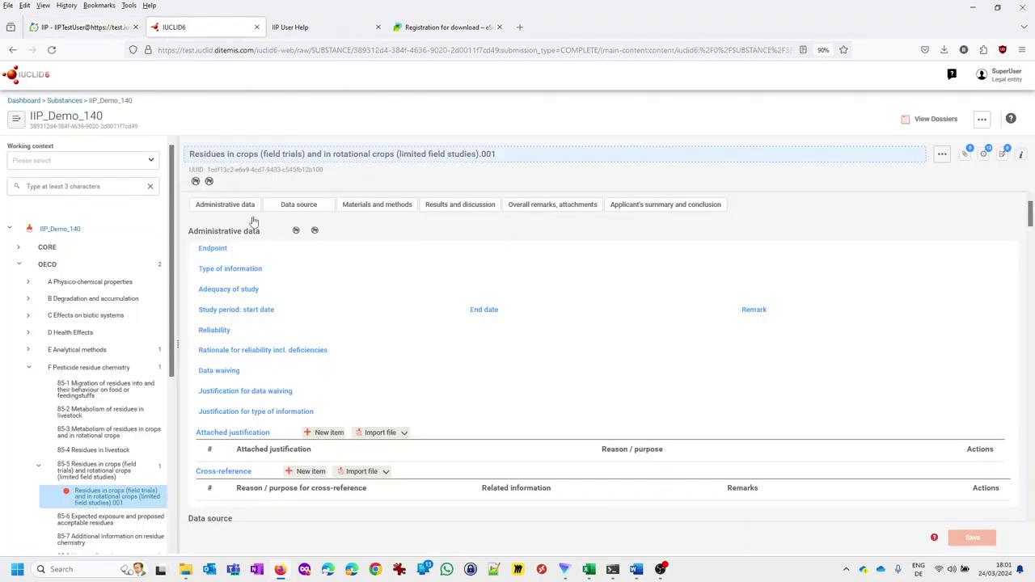
pyautogui.scroll(-3, 262, 353)
pyautogui.scroll(-15, 266, 372)
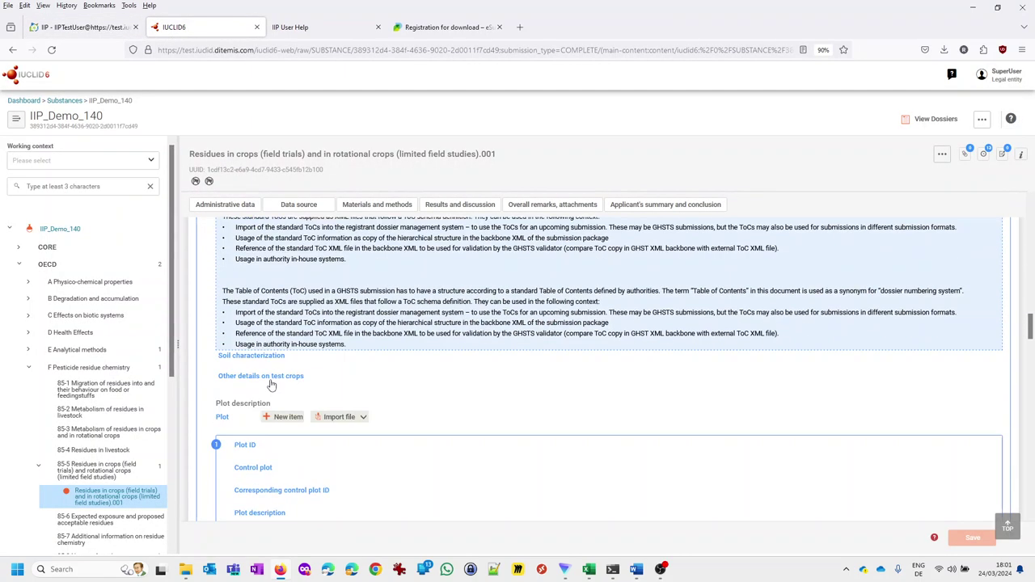
pyautogui.scroll(-20, 269, 385)
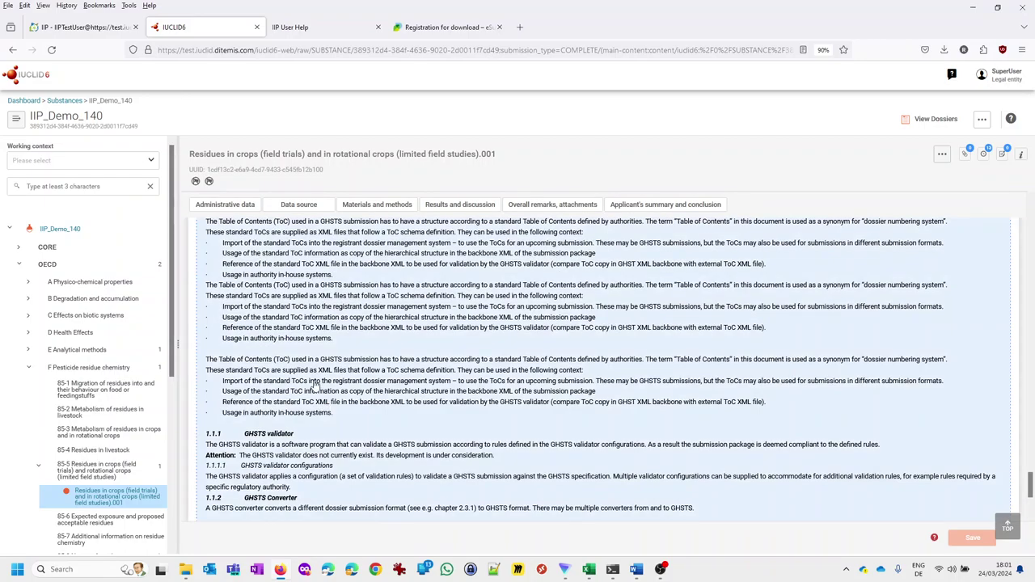
pyautogui.click(315, 388)
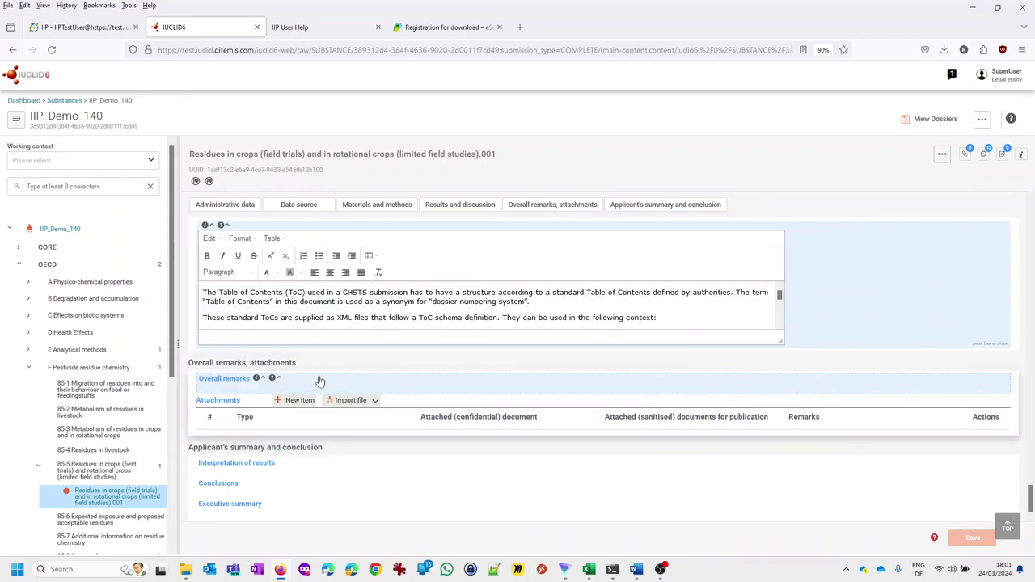
pyautogui.moveTo(778, 343); pyautogui.dragTo(765, 488)
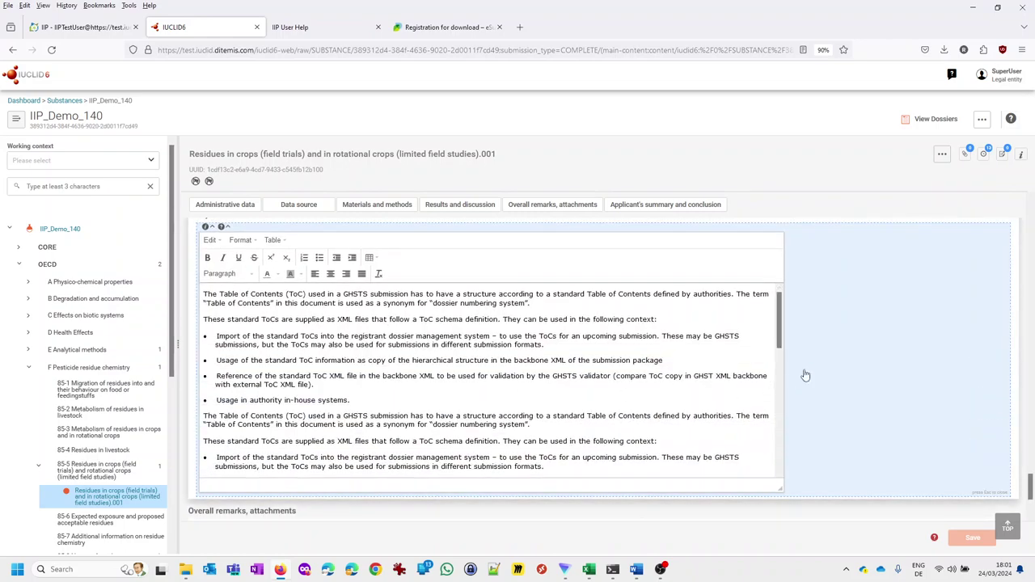
pyautogui.moveTo(779, 322); pyautogui.dragTo(775, 485)
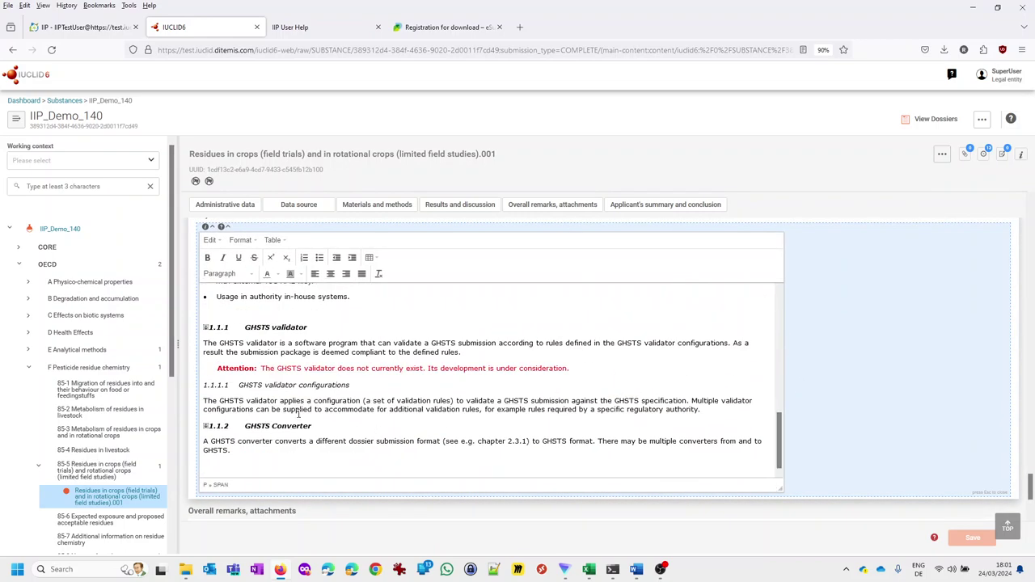
pyautogui.click(937, 364)
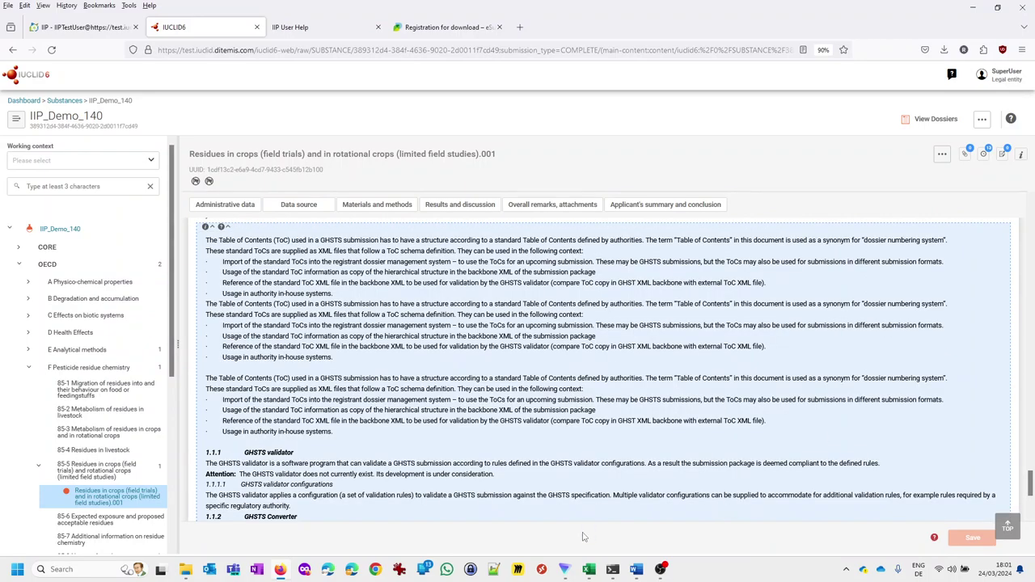
# Step: Return to the start of the results rich text under Results and discussion and reopen it for editing
pyautogui.scroll(2, 295, 360)
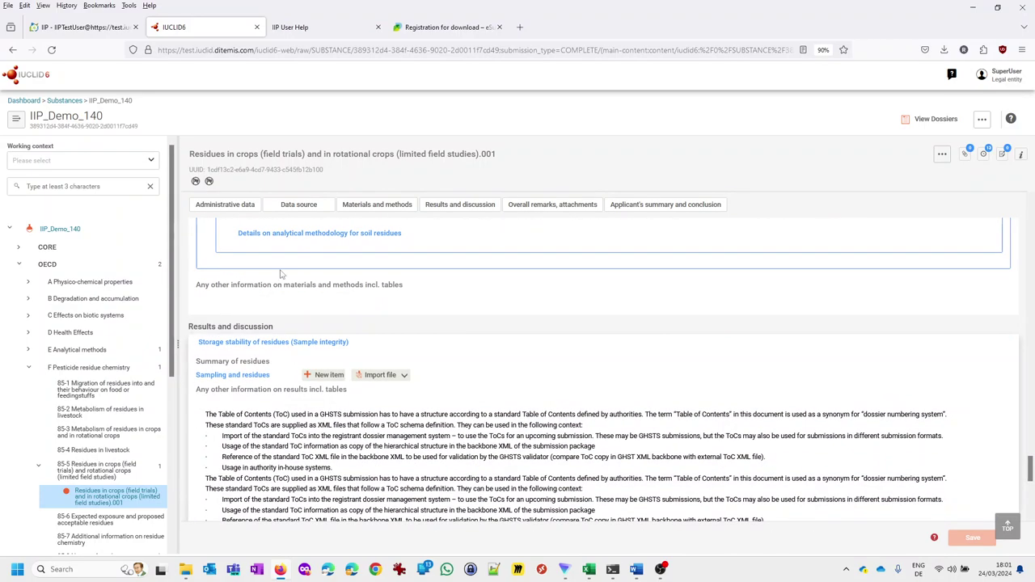
pyautogui.click(291, 234)
pyautogui.scroll(-1, 311, 368)
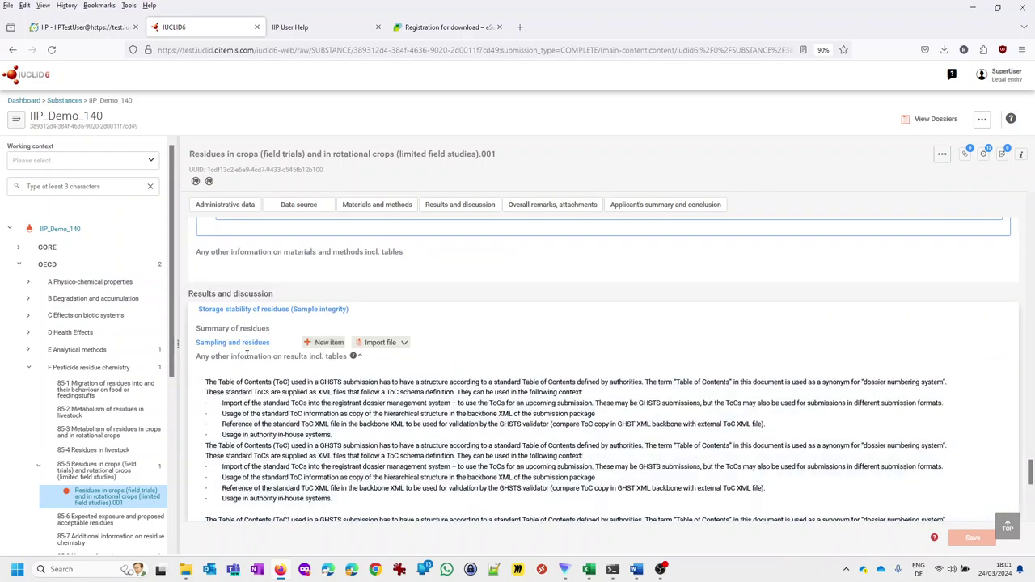
pyautogui.click(253, 393)
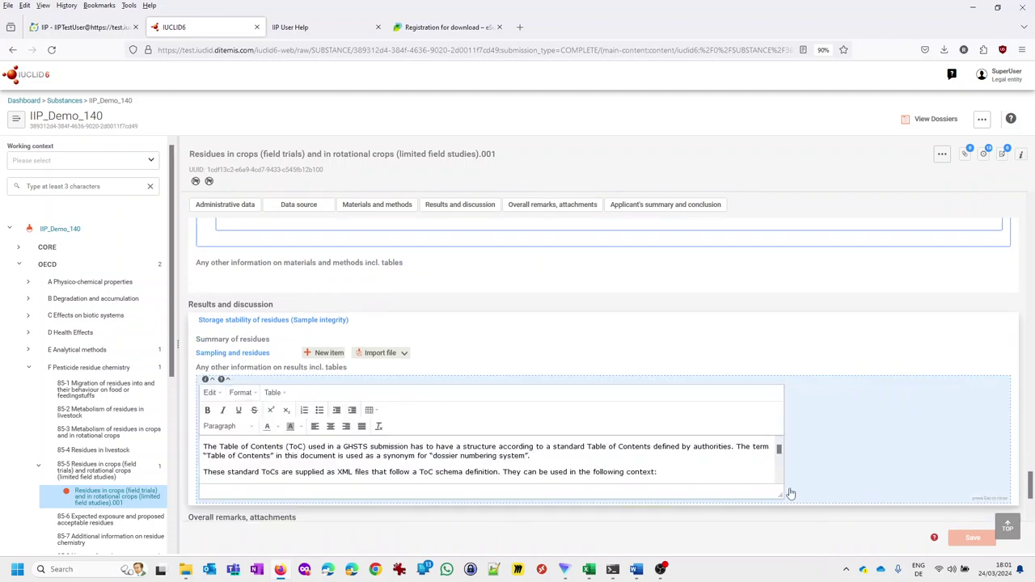
# Step: Return to the integration platform, open the AnalyticalMethods document, and narrow the document list
pyautogui.click(63, 29)
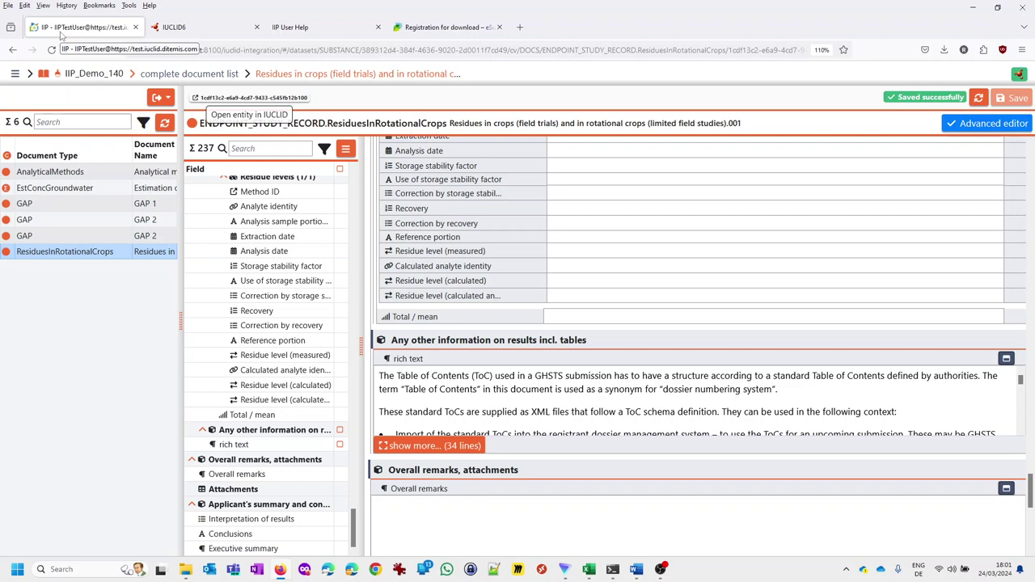
pyautogui.click(31, 172)
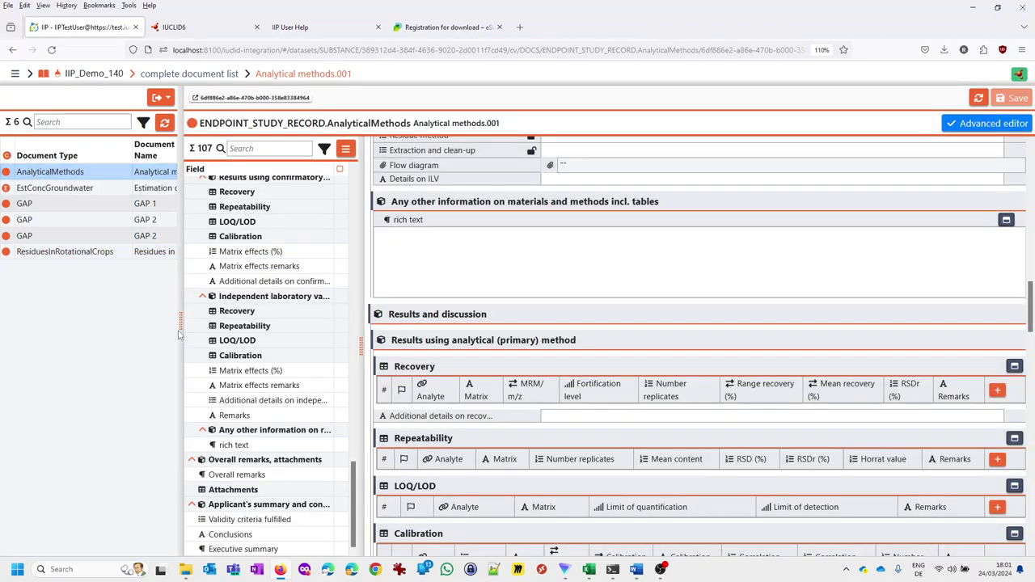
pyautogui.moveTo(179, 327); pyautogui.dragTo(171, 327)
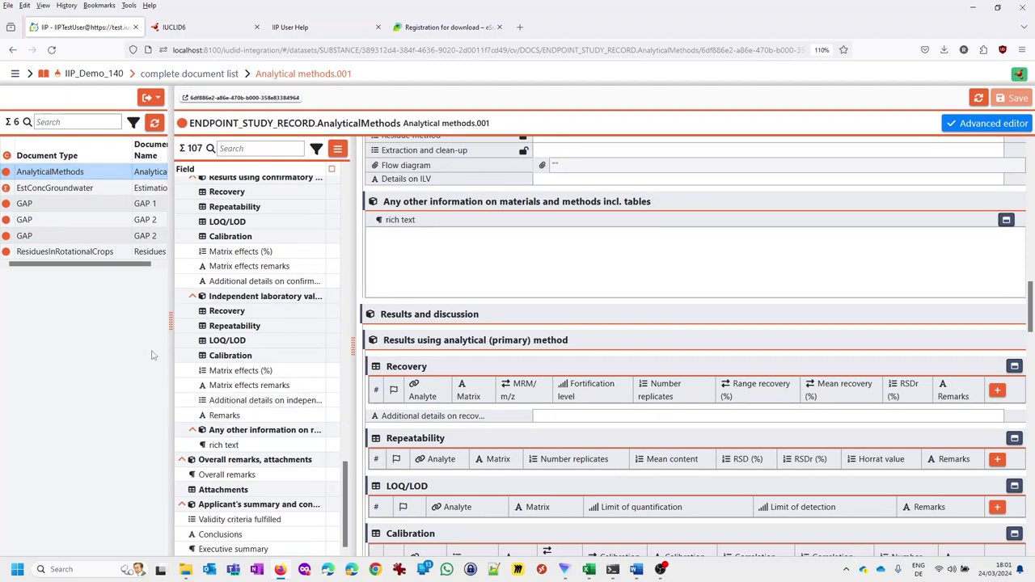
pyautogui.moveTo(170, 325); pyautogui.dragTo(139, 326)
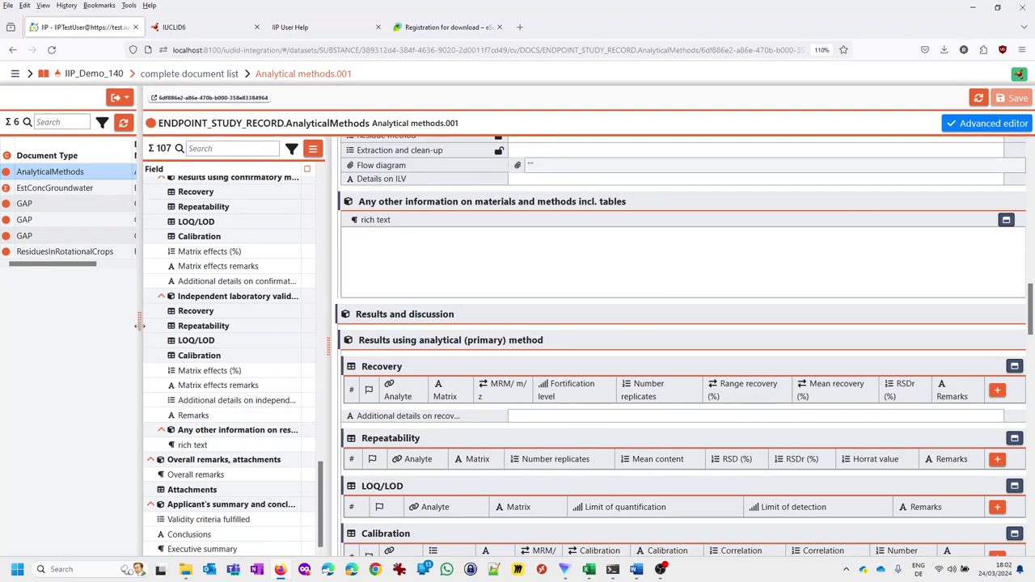
# Step: Locate the confirmatory method tables and the independent laboratory validation Recovery table, and narrow the document and field lists for more table space
pyautogui.click(203, 206)
pyautogui.click(195, 221)
pyautogui.click(199, 236)
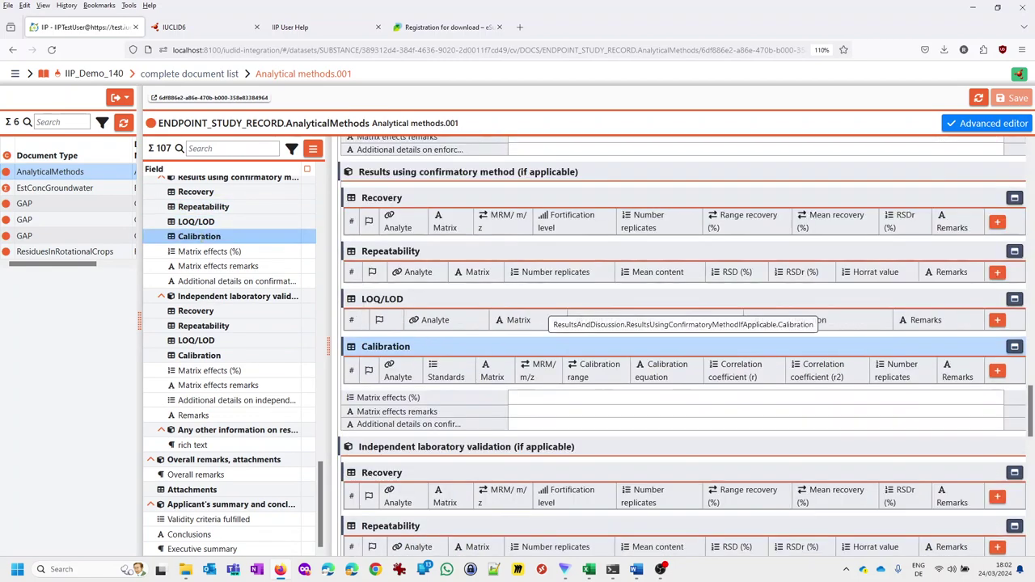
pyautogui.click(198, 310)
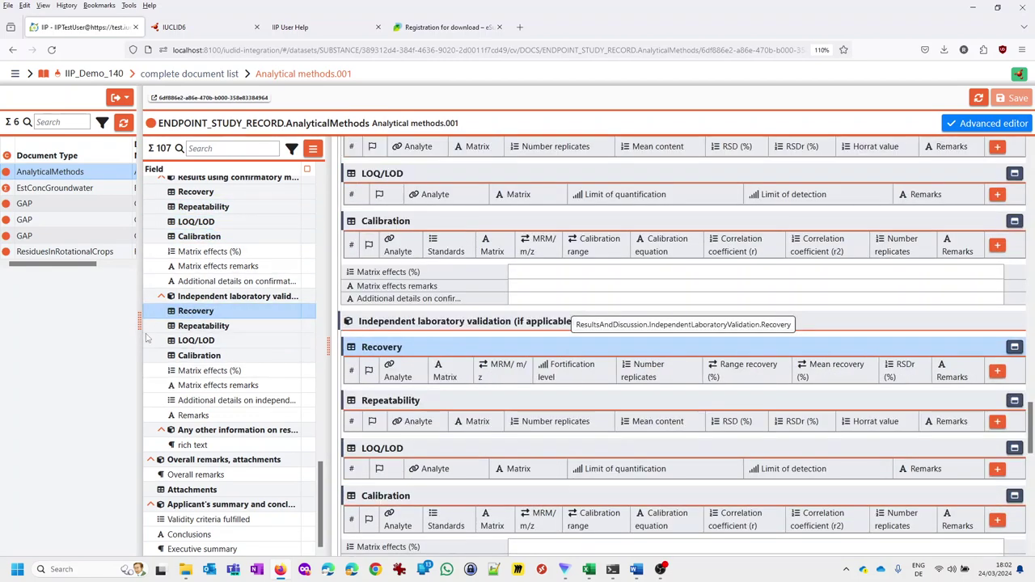
pyautogui.moveTo(139, 326); pyautogui.dragTo(111, 327)
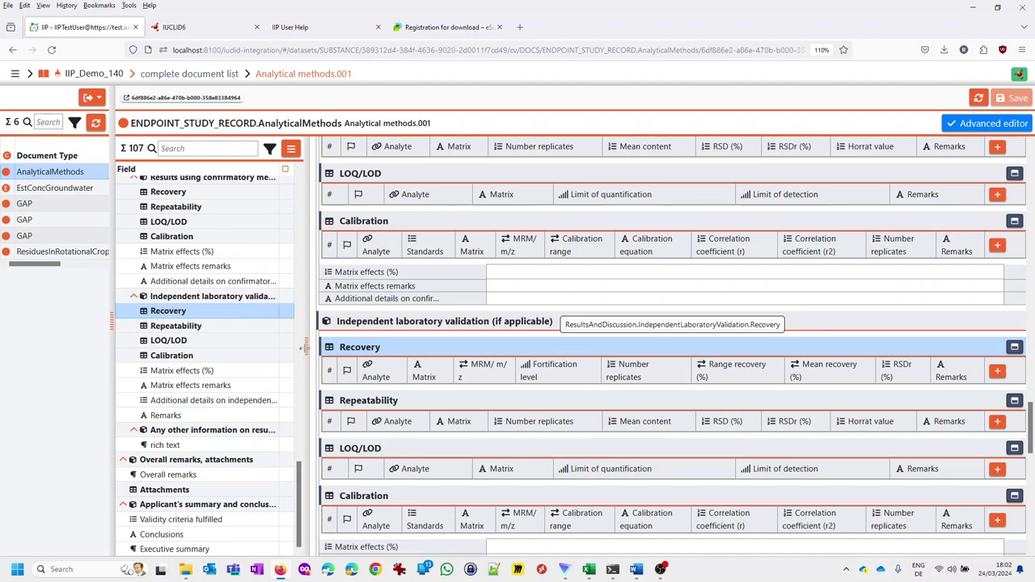
pyautogui.moveTo(301, 348); pyautogui.dragTo(251, 353)
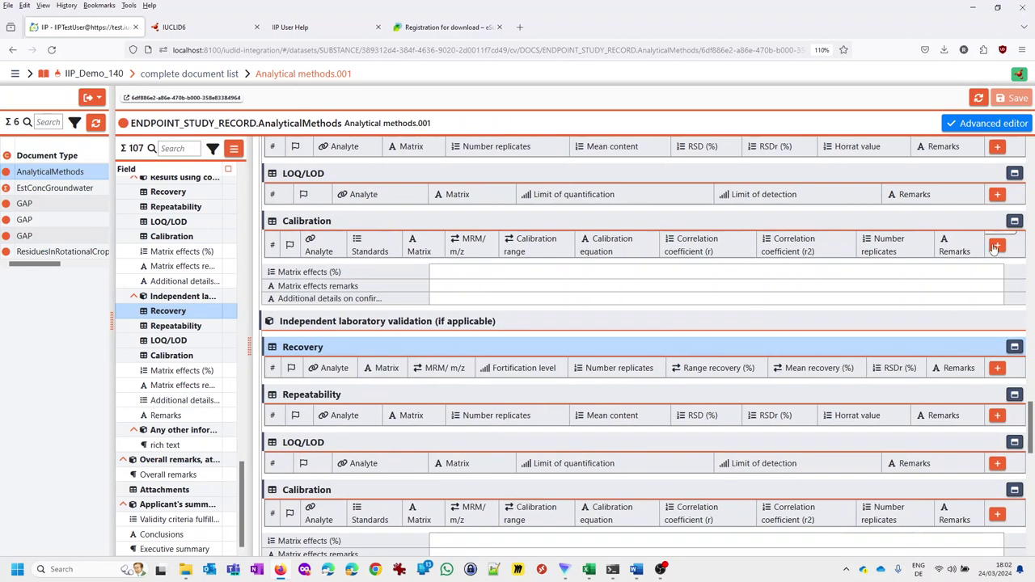
# Step: Add nine empty rows to the Calibration table under Results using confirmatory method
pyautogui.click(996, 246)
pyautogui.click(997, 246)
pyautogui.click(997, 246)
pyautogui.click(997, 246)
pyautogui.click(996, 245)
pyautogui.click(998, 248)
pyautogui.click(997, 245)
pyautogui.click(998, 246)
pyautogui.click(997, 245)
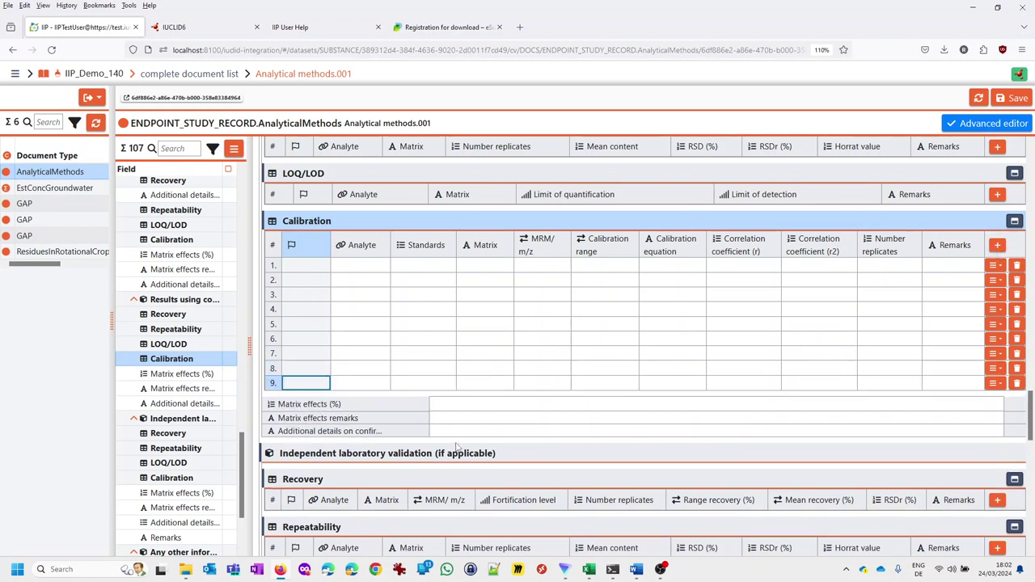
# Step: Switch to the IIP_TabularTest.xlsx workbook in Excel and copy cells B4:F13 of the EstConcGroundwater sheet
pyautogui.click(588, 569)
pyautogui.click(532, 524)
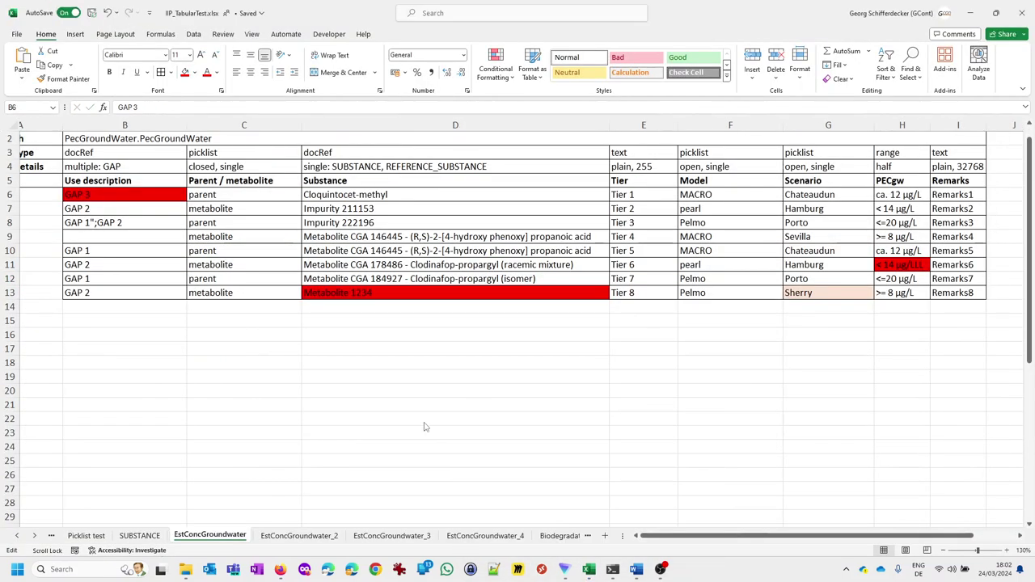
pyautogui.click(411, 423)
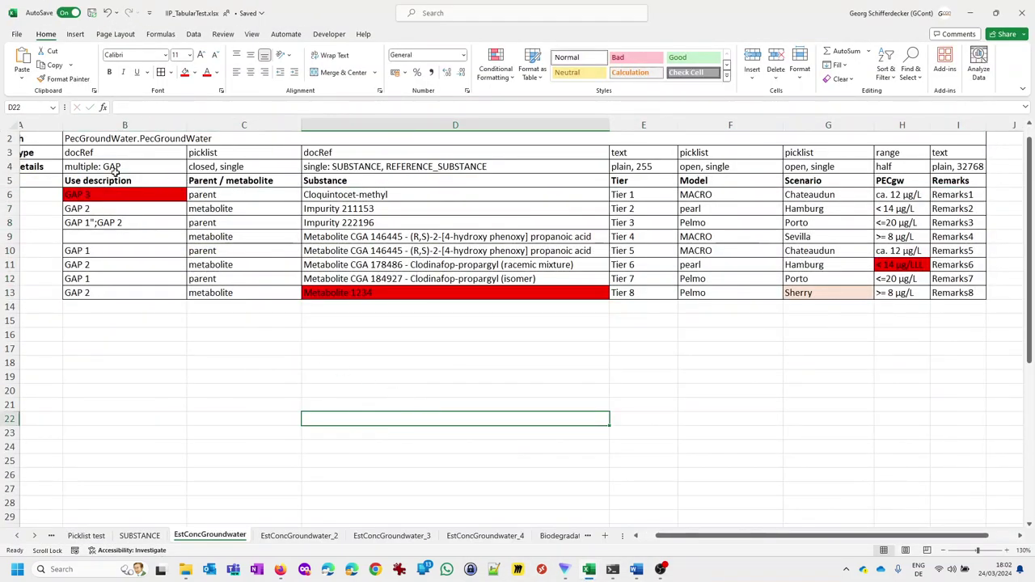
pyautogui.moveTo(116, 169); pyautogui.dragTo(684, 295)
pyautogui.hotkey('ctrl', 'c')
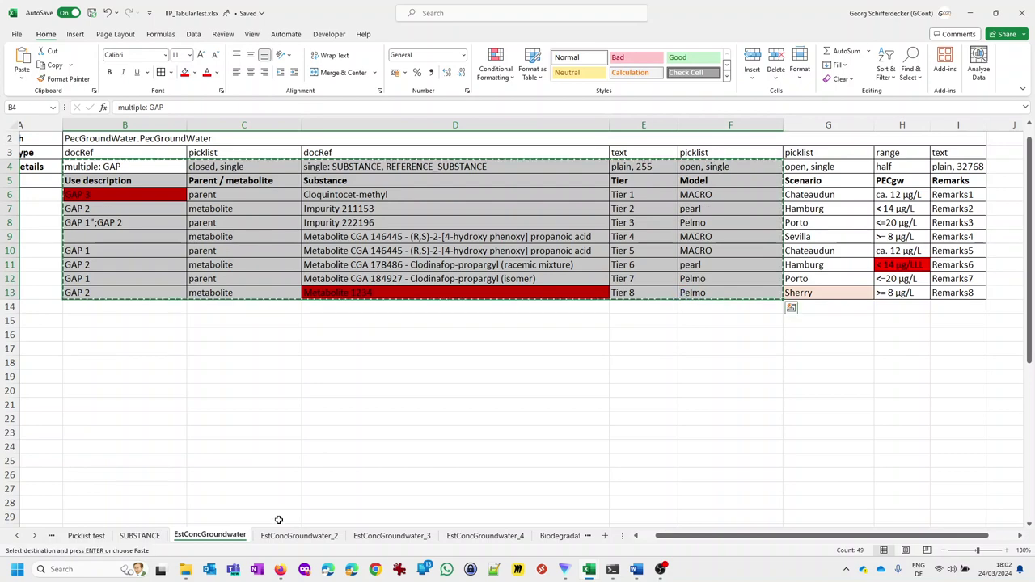
# Step: Switch back to Firefox, paste the copied cells into the Calibration table from the first row's Analyte cell, and select the Matrix column
pyautogui.moveTo(279, 569)
pyautogui.click(276, 534)
pyautogui.click(350, 267)
pyautogui.hotkey('ctrl', 'v')
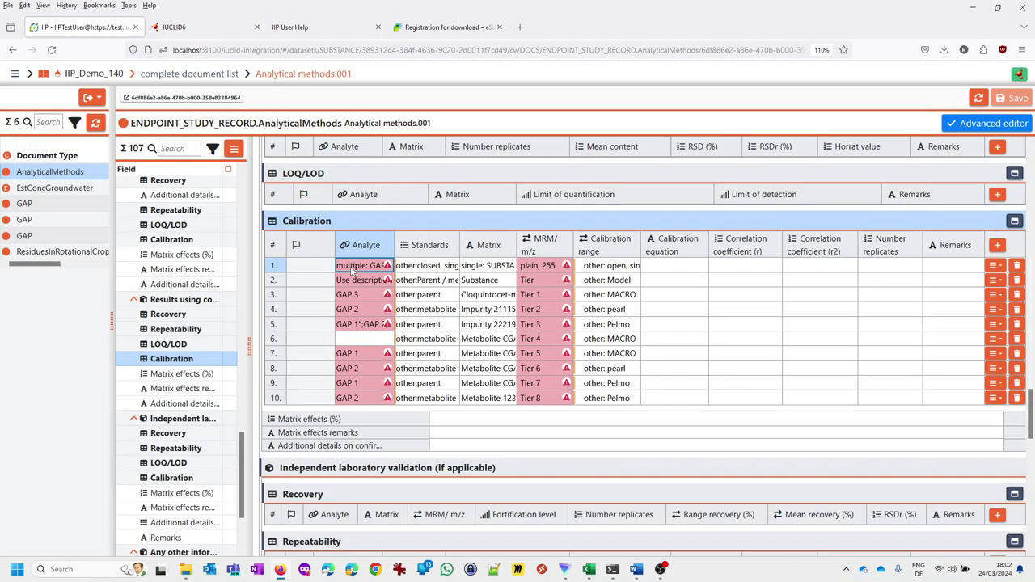
pyautogui.click(482, 250)
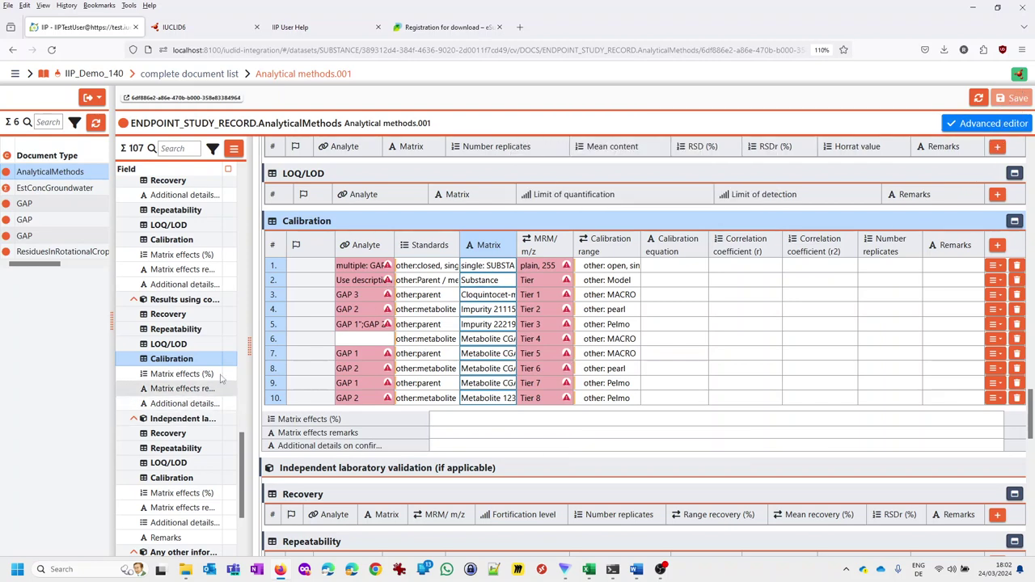
# Step: Widen the field and document lists and open the Substance import page
pyautogui.moveTo(249, 344); pyautogui.dragTo(457, 332)
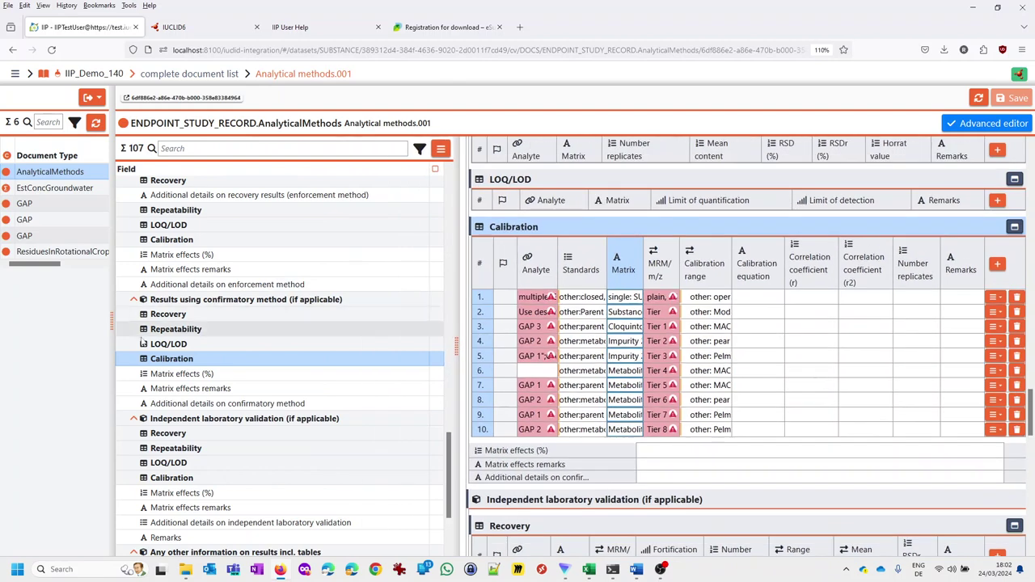
pyautogui.moveTo(113, 327); pyautogui.dragTo(296, 323)
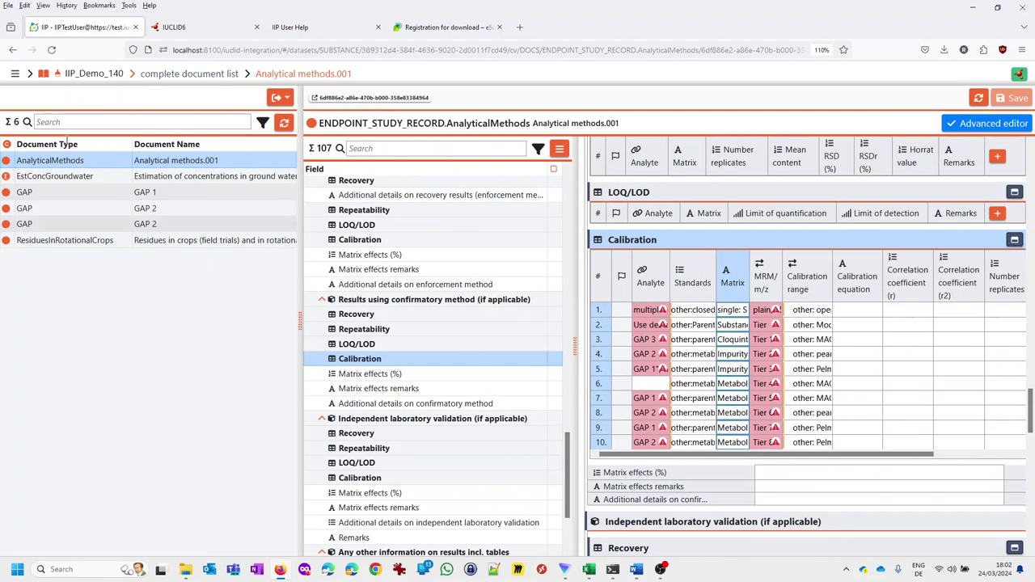
pyautogui.click(14, 75)
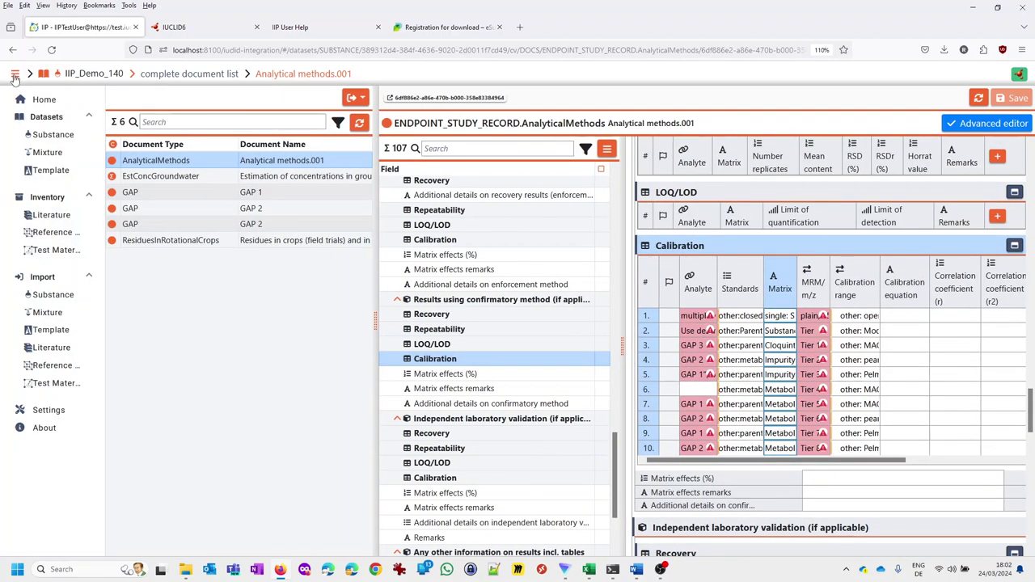
pyautogui.click(50, 296)
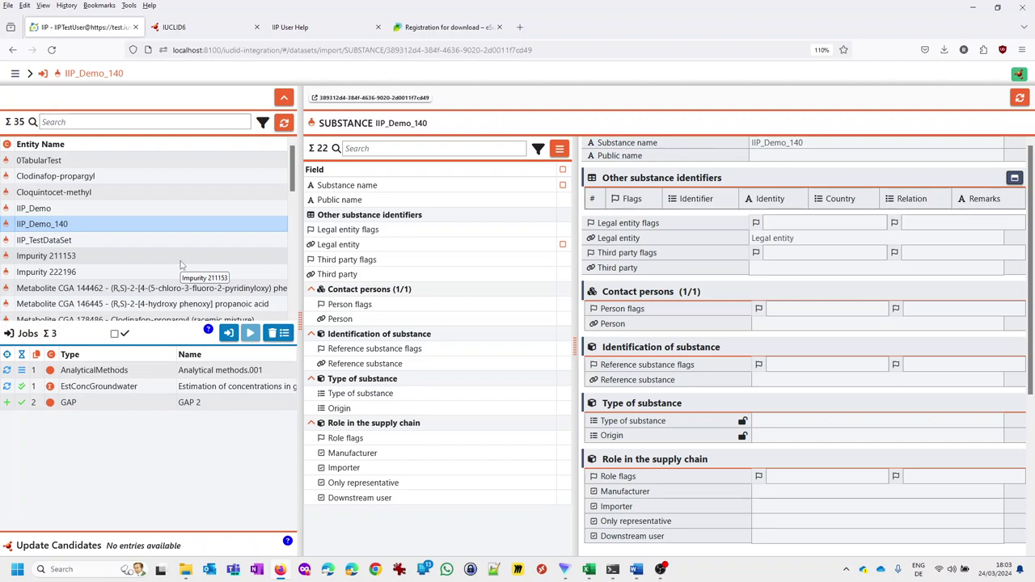
# Step: Switch to Notepad++ and try to open the recent file SUB_389312d4-384f-4636-9020-2d0011f7cd49_documents_5.ief from Downloads
pyautogui.click(493, 569)
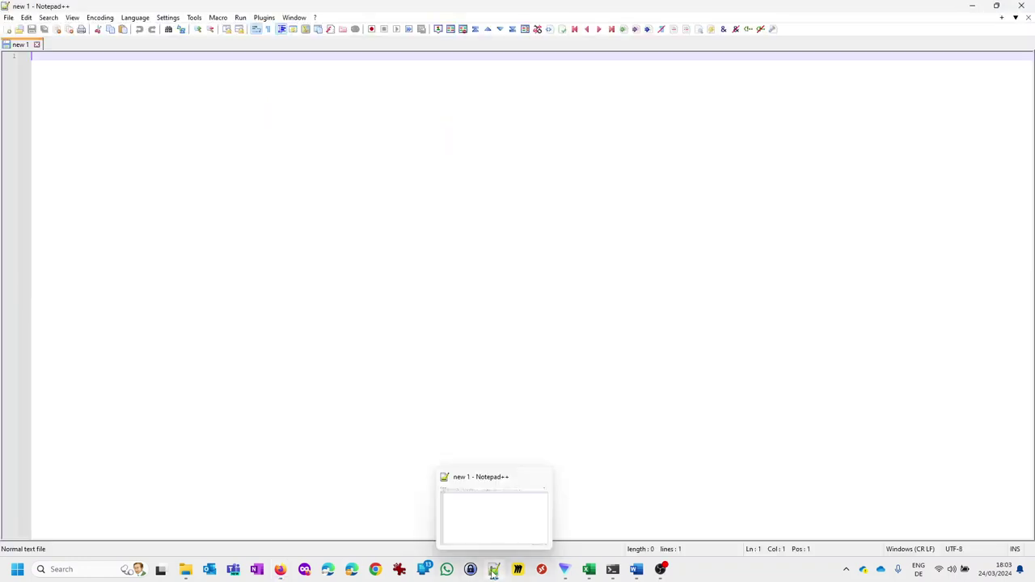
pyautogui.click(8, 17)
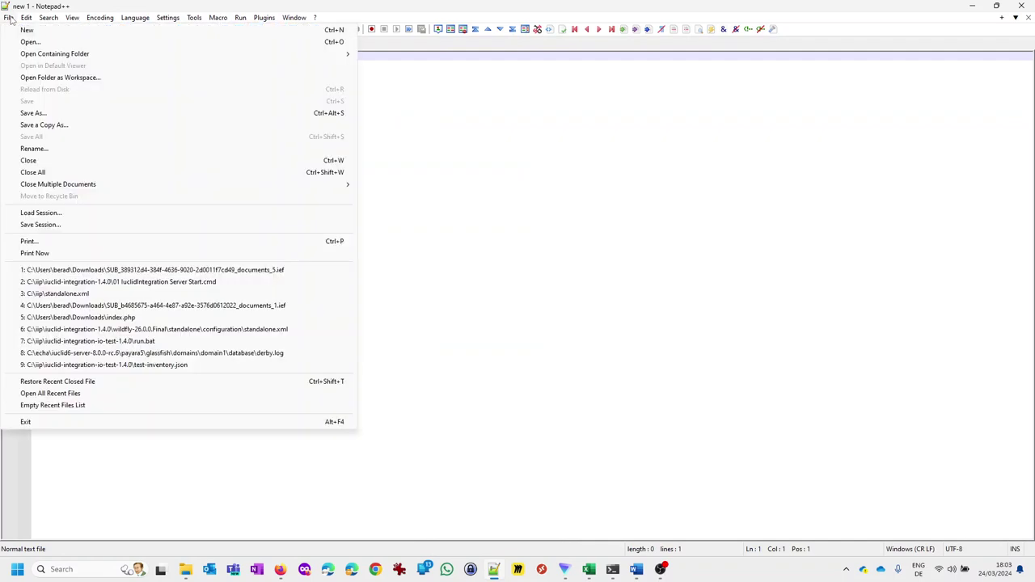
pyautogui.click(180, 270)
pyautogui.click(603, 320)
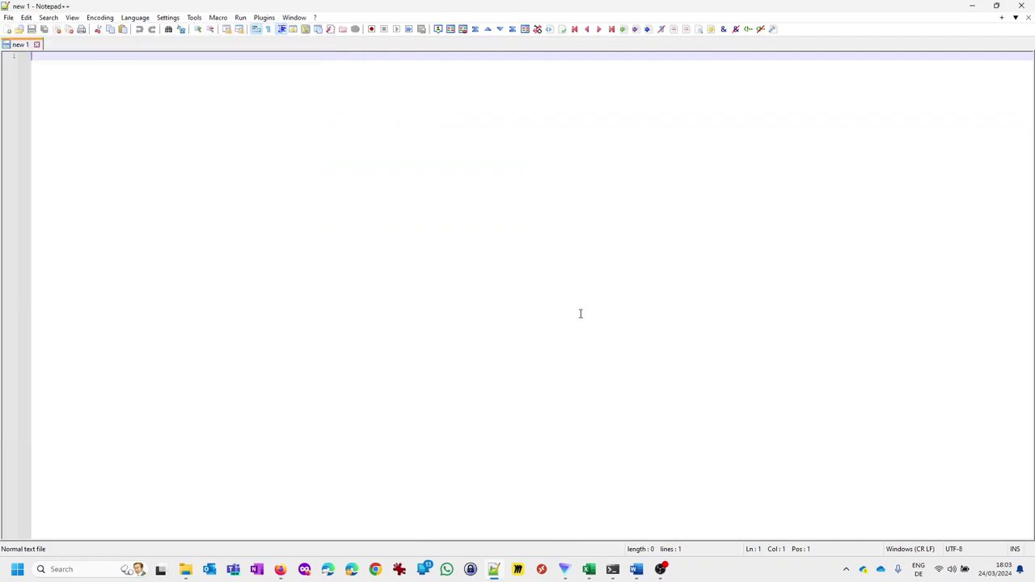
pyautogui.click(11, 20)
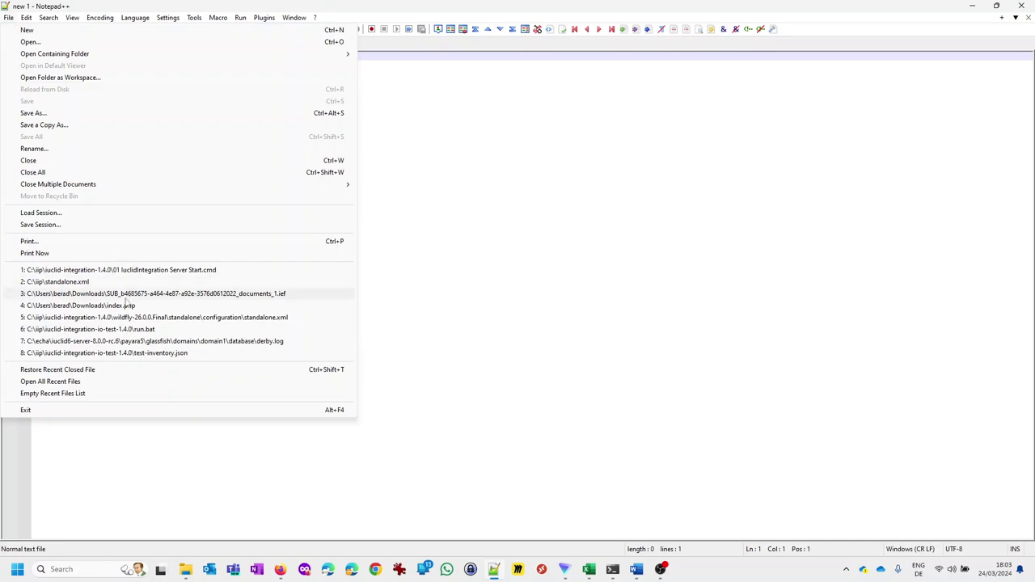
# Step: Go to the IIP import folder from the desktop and open SUB_389312d4-384f-4636-9020-2d0011f7cd49_documents_5.ief from SUBSTANCE in Notepad++
pyautogui.press('super+d')
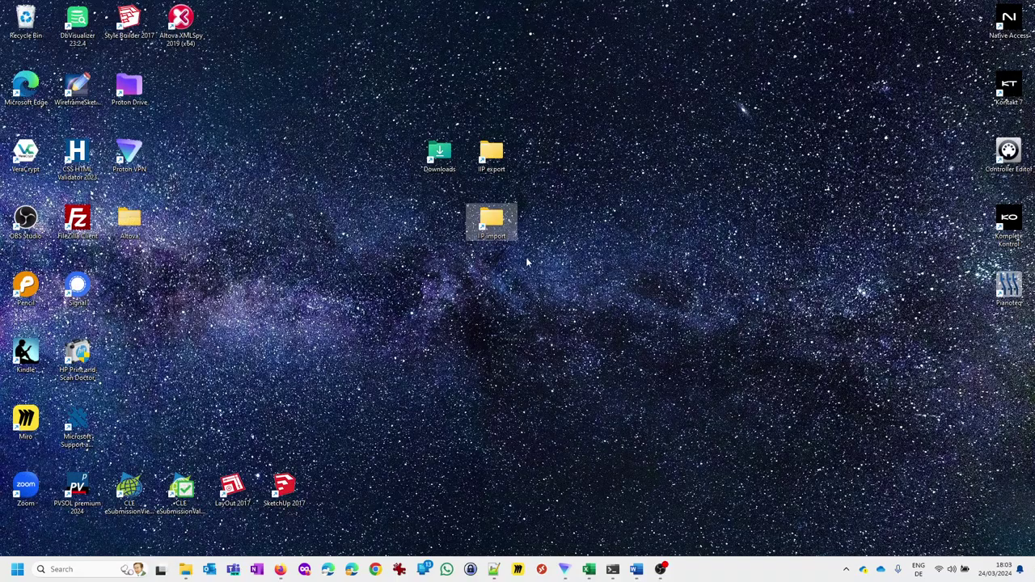
pyautogui.doubleClick(495, 218)
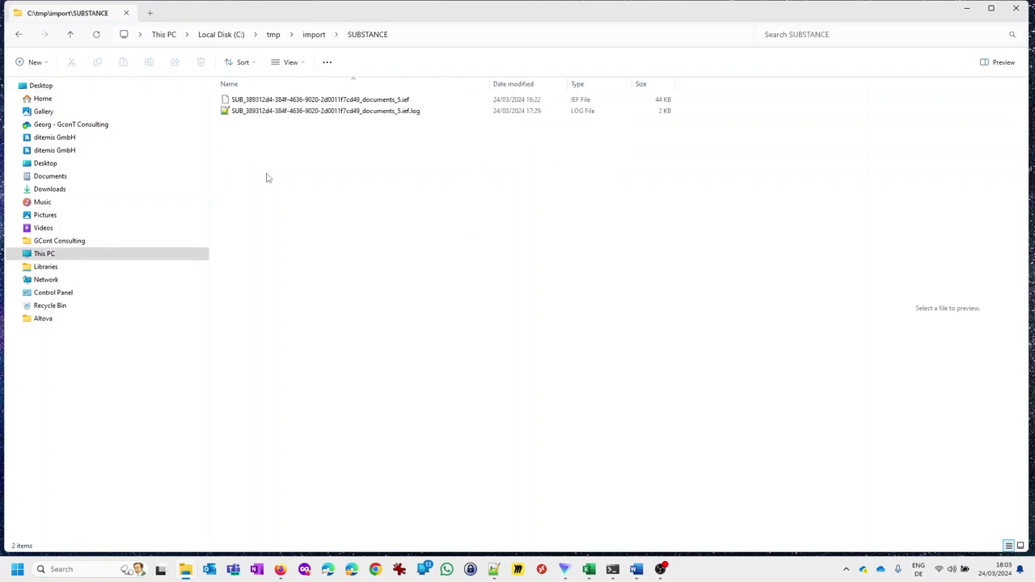
pyautogui.click(279, 99)
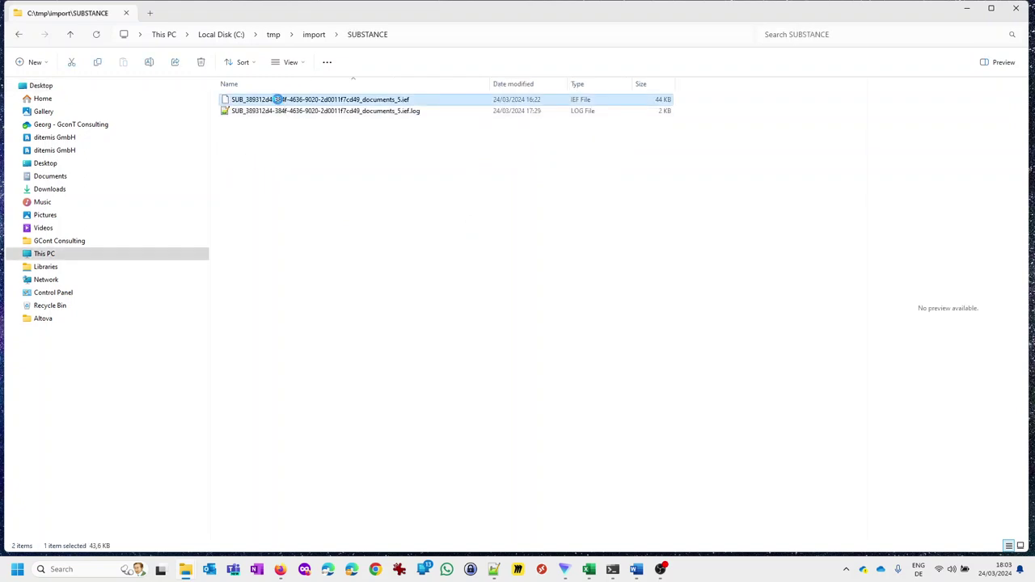
pyautogui.rightClick(280, 100)
pyautogui.click(323, 132)
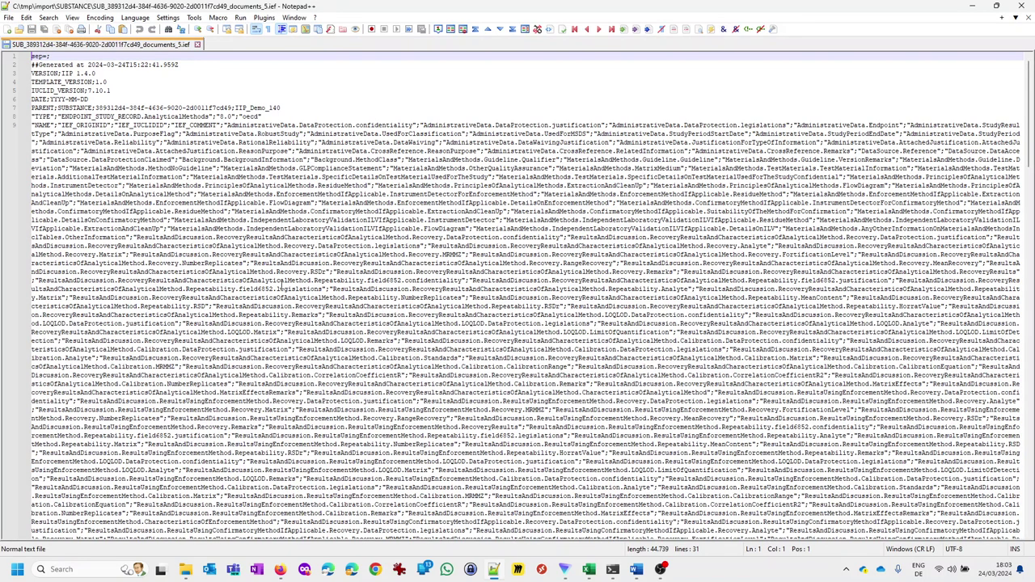
# Step: Examine the EstConcGroundwater rows of the IEF file, highlight the word metabolite, and minimize the text editor
pyautogui.scroll(-14, 279, 285)
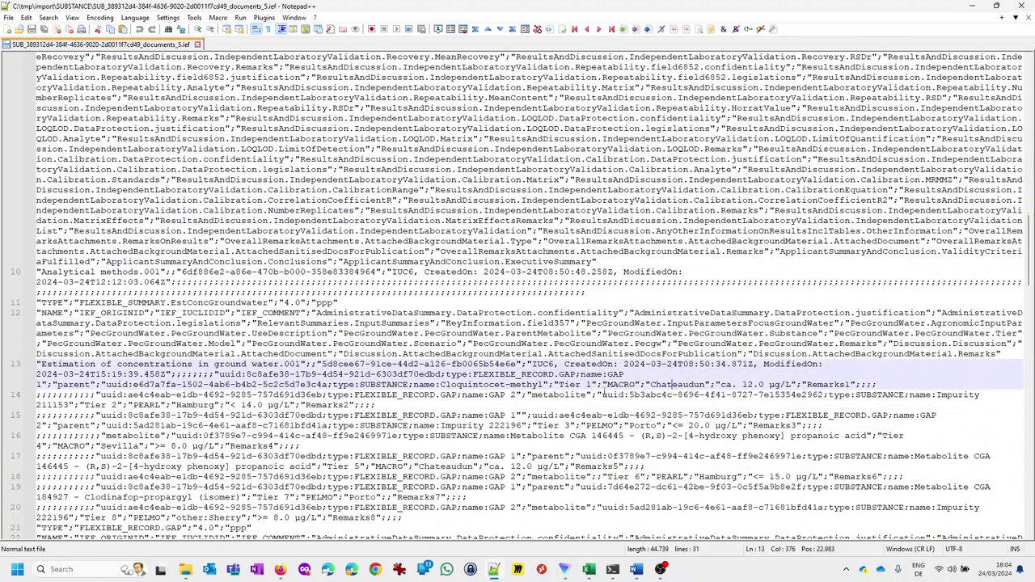
pyautogui.click(824, 384)
pyautogui.doubleClick(565, 394)
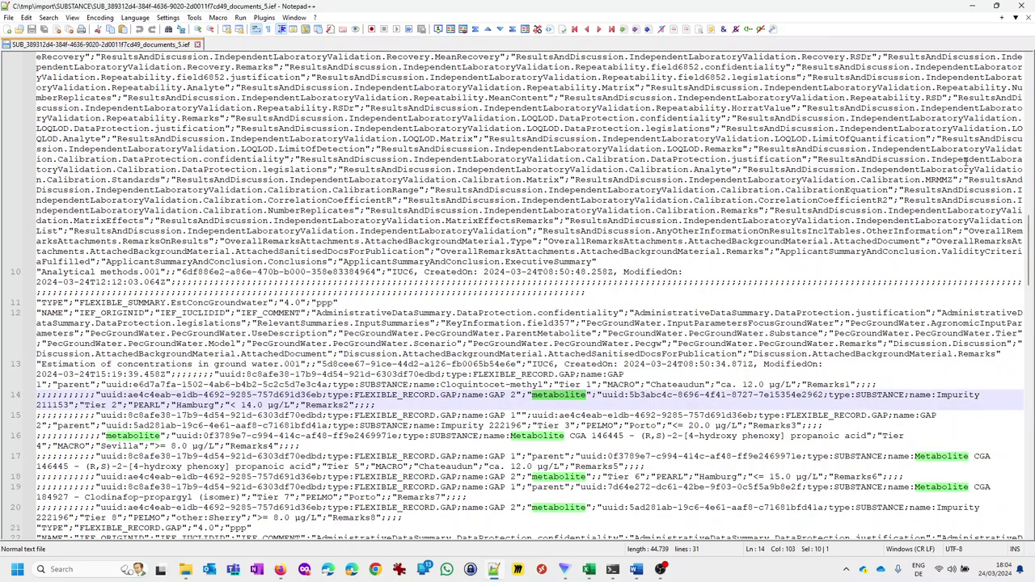
pyautogui.click(972, 7)
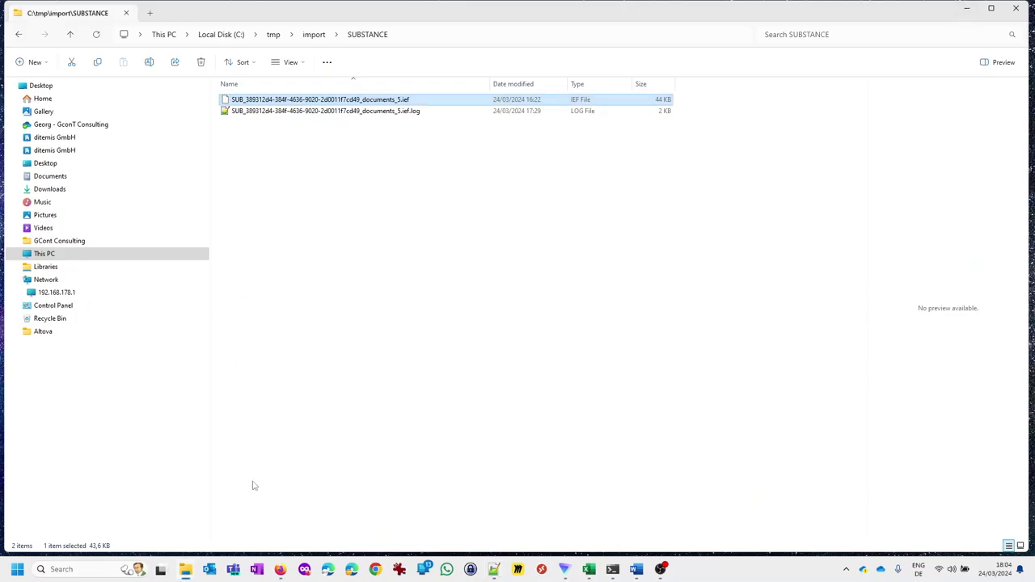
# Step: Switch to Firefox, clear the existing import jobs, and import the jobs from SUB_389312d4-384f-4636-9020-2d0011f7cd49_documents_5.ief into IIP_Demo_140
pyautogui.click(280, 570)
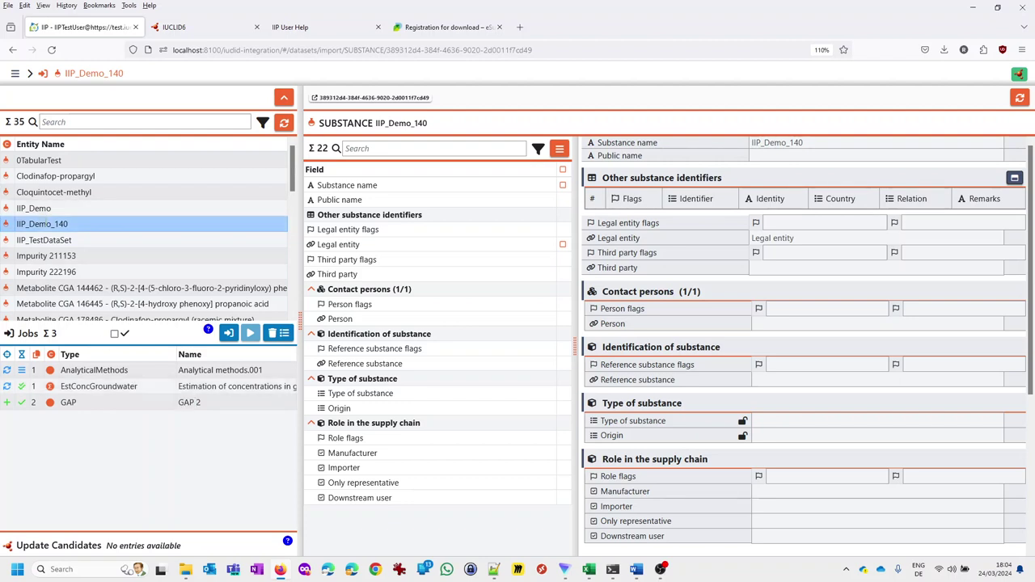
pyautogui.click(275, 338)
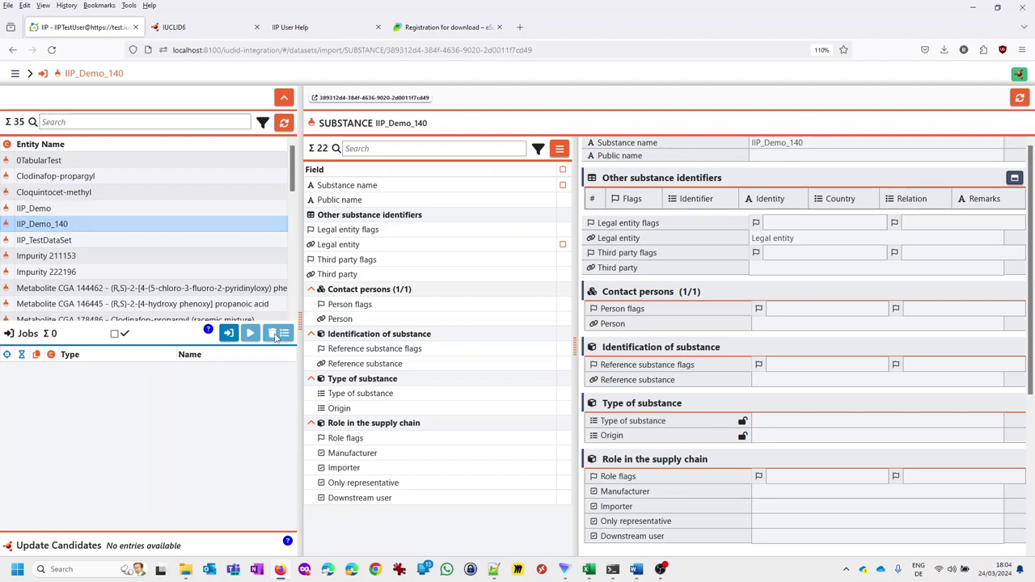
pyautogui.click(228, 334)
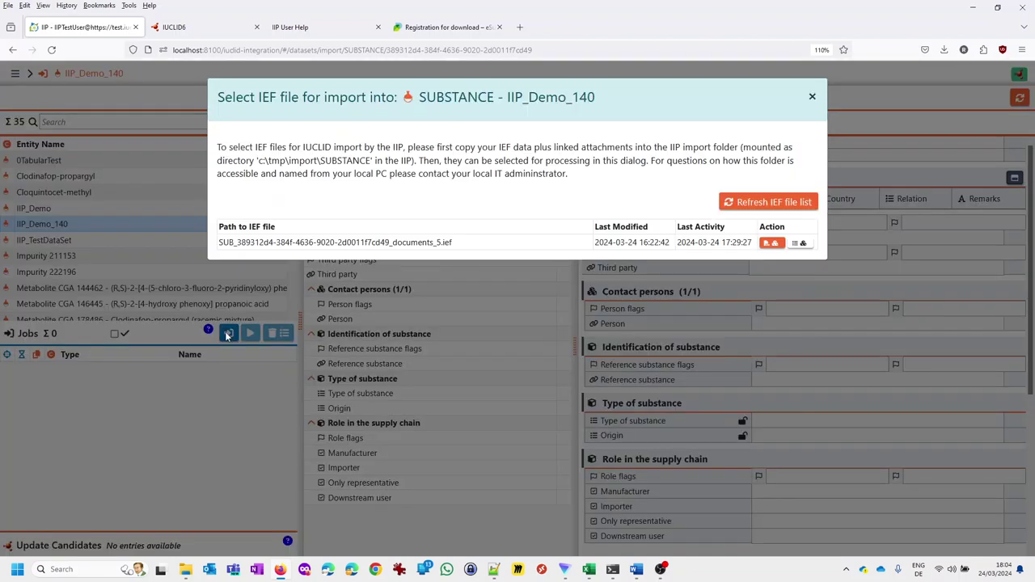
pyautogui.click(770, 243)
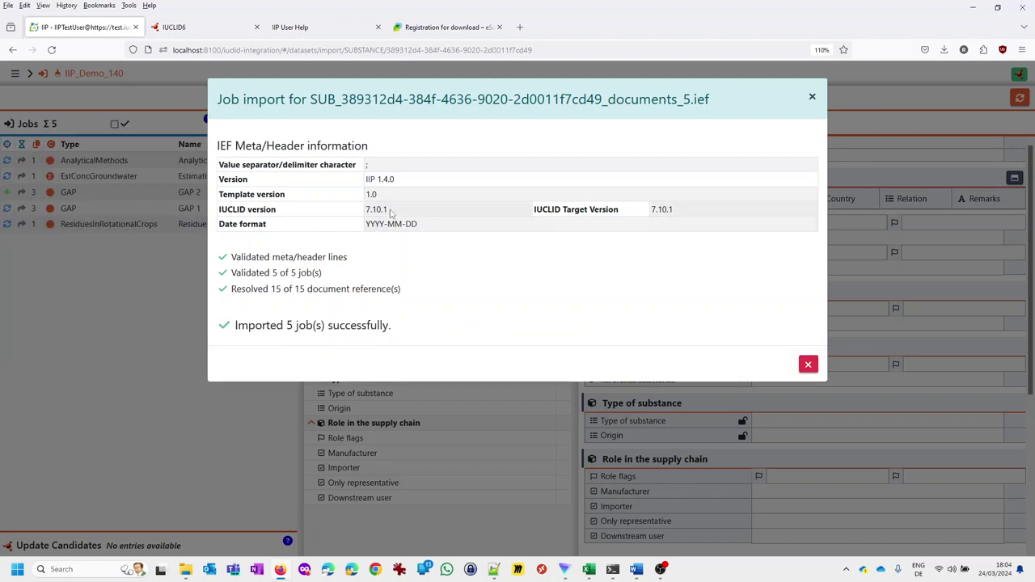
# Step: Compare the IUCLID version with the IUCLID Target Version in the job import report and close the report
pyautogui.moveTo(393, 213); pyautogui.dragTo(363, 211)
pyautogui.moveTo(685, 212); pyautogui.dragTo(647, 212)
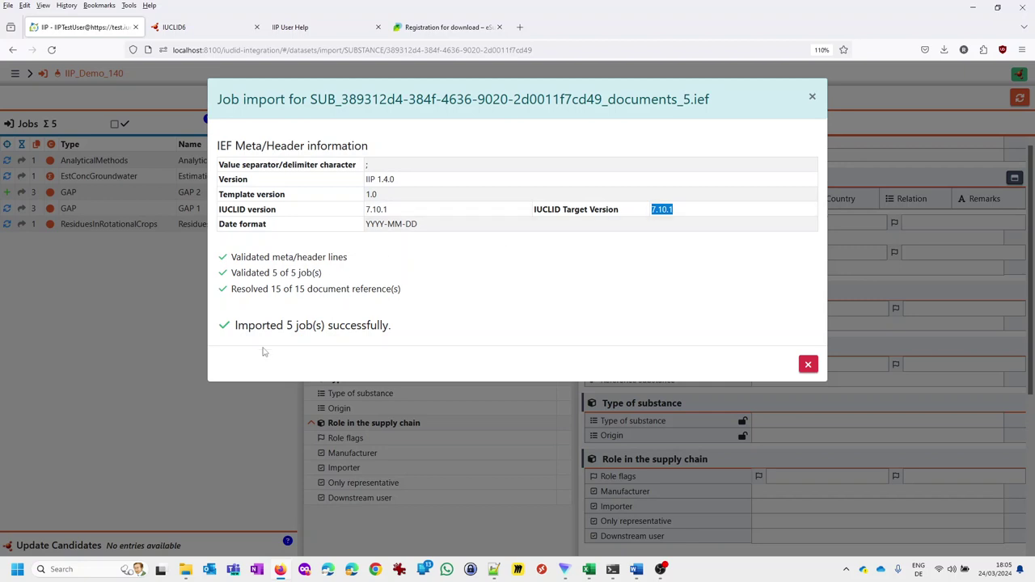
pyautogui.click(807, 366)
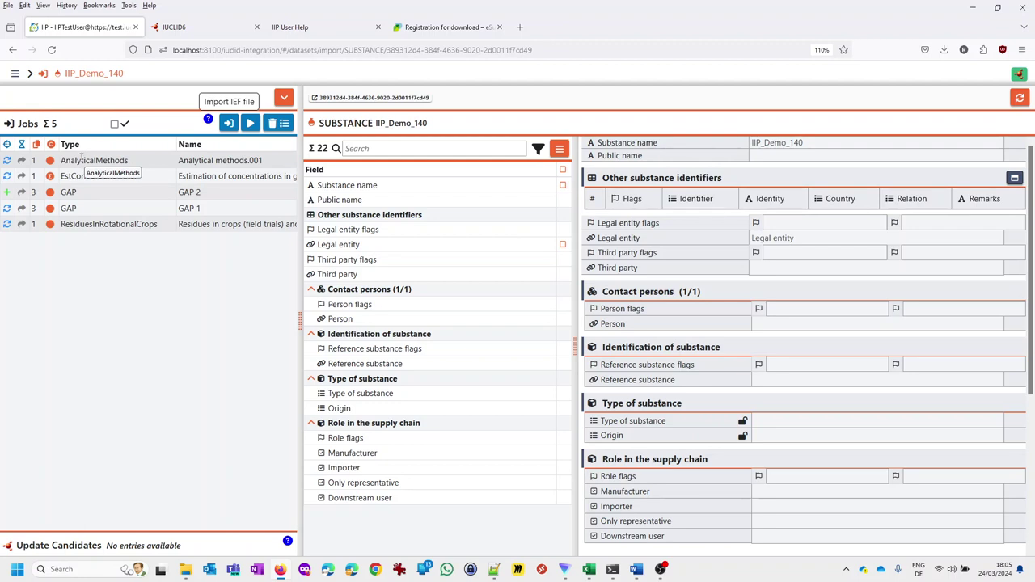
# Step: Open the AnalyticalMethods job and look through its fields from Administrative data to the Analytical (primary) method section
pyautogui.click(99, 161)
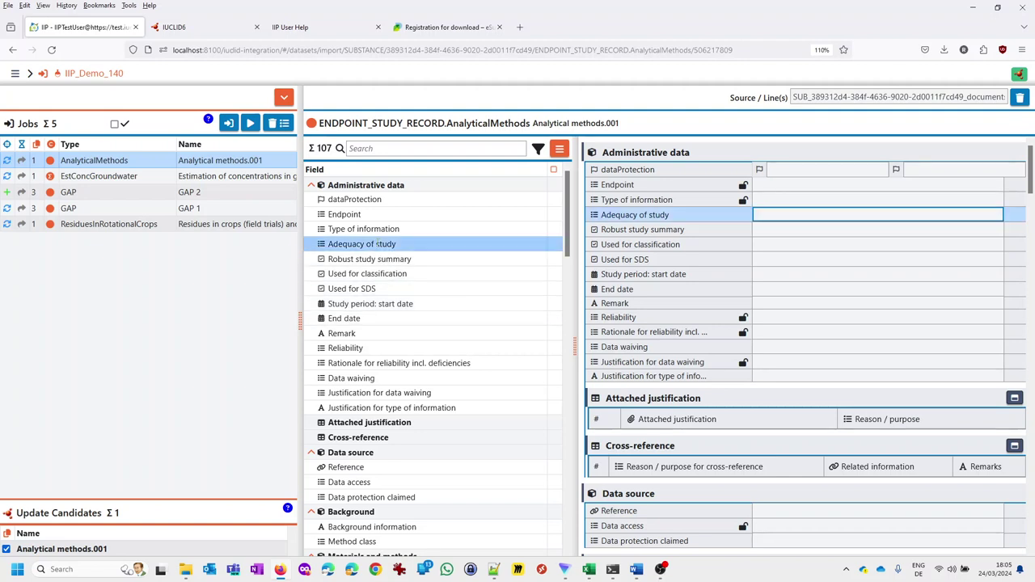
pyautogui.click(332, 347)
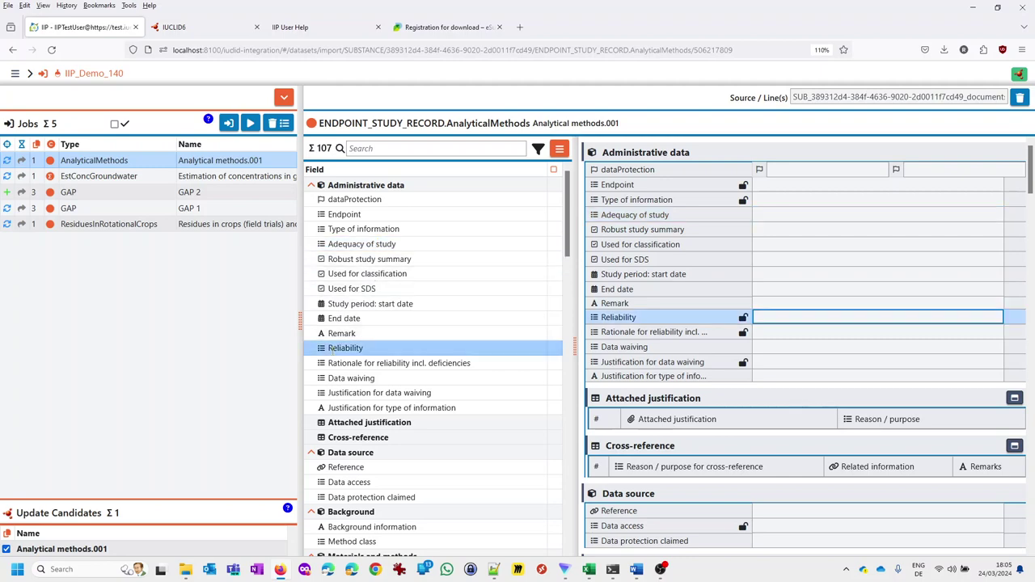
pyautogui.scroll(-5, 347, 363)
pyautogui.click(378, 375)
pyautogui.scroll(-2, 378, 379)
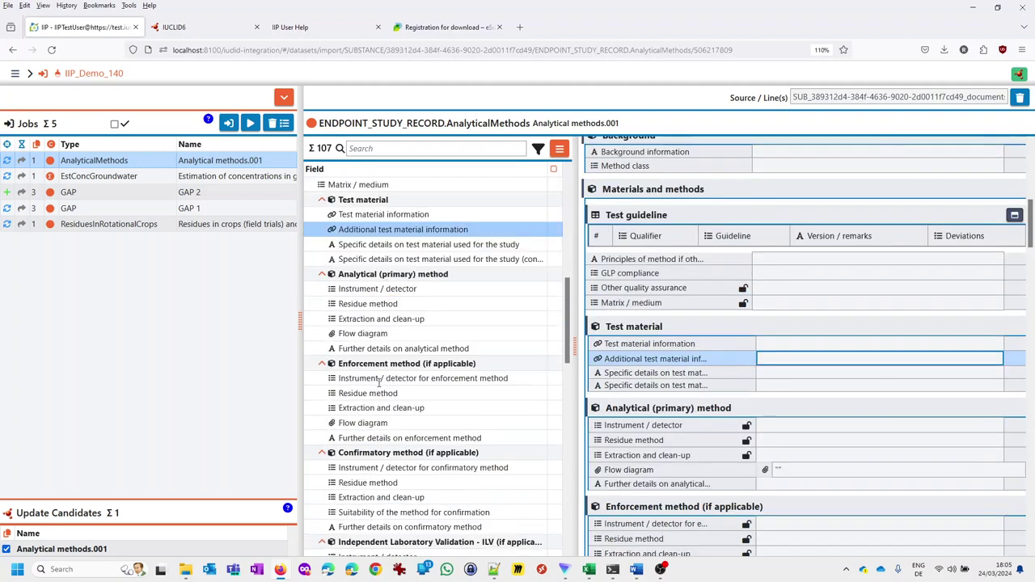
pyautogui.moveTo(371, 289); pyautogui.dragTo(368, 304)
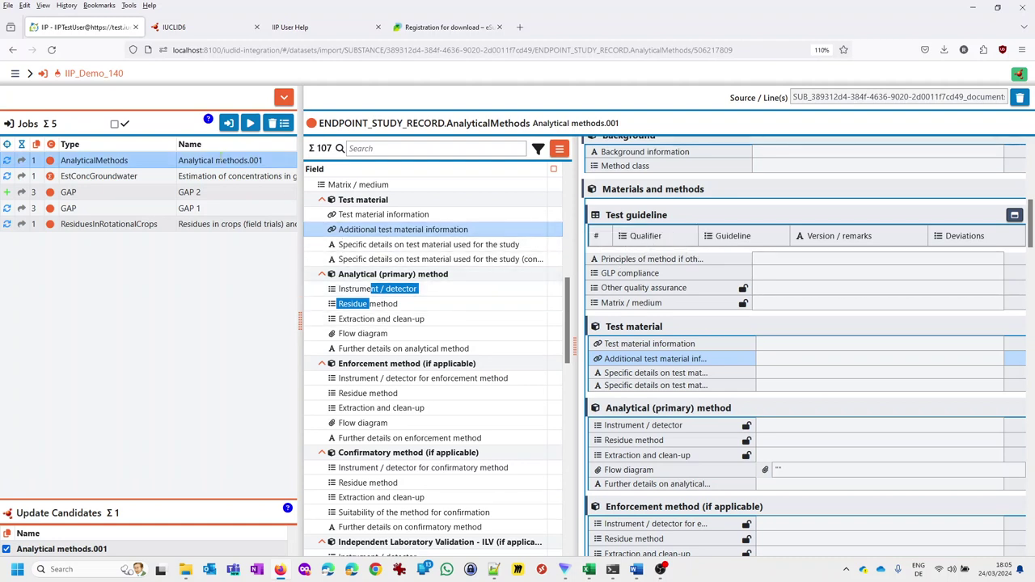
# Step: Open the GAP 2 job and look through its application fields down to Pre-harvest interval
pyautogui.click(70, 192)
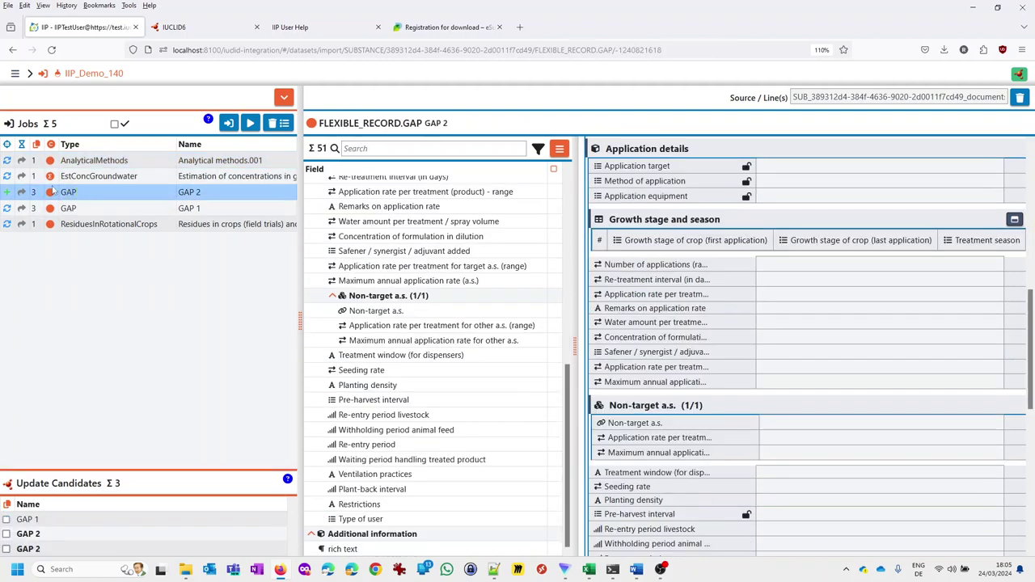
pyautogui.click(410, 236)
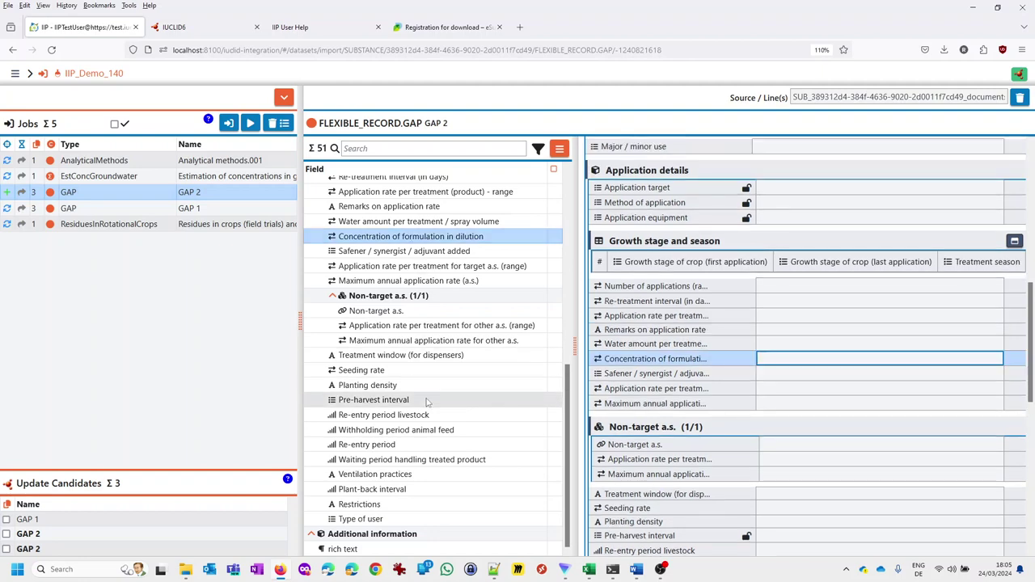
pyautogui.click(373, 400)
pyautogui.scroll(2, 470, 336)
pyautogui.scroll(-3, 471, 336)
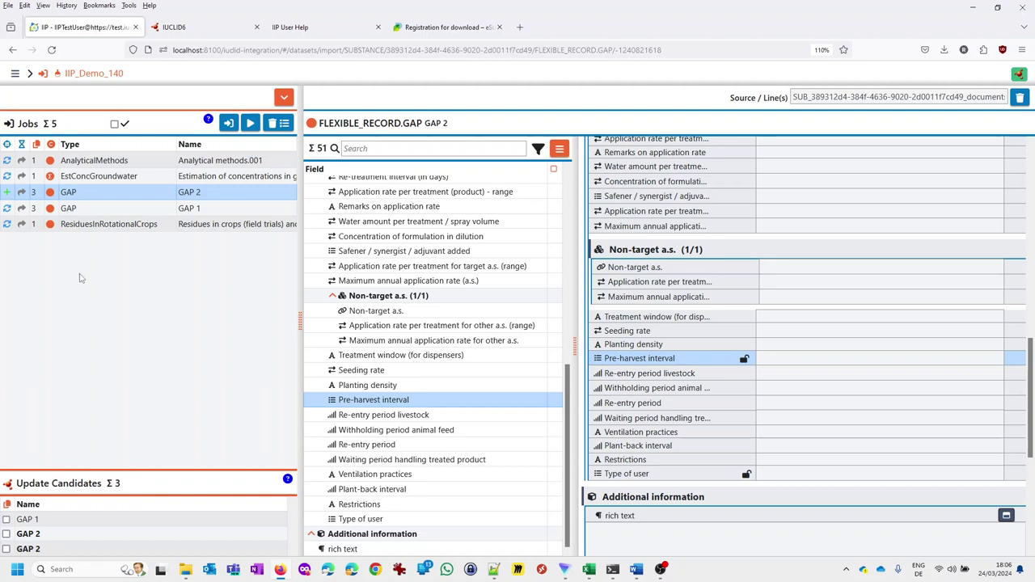
# Step: Open the GAP 1 job, deselect its GAP 1 update candidate, and select that candidate again
pyautogui.click(80, 209)
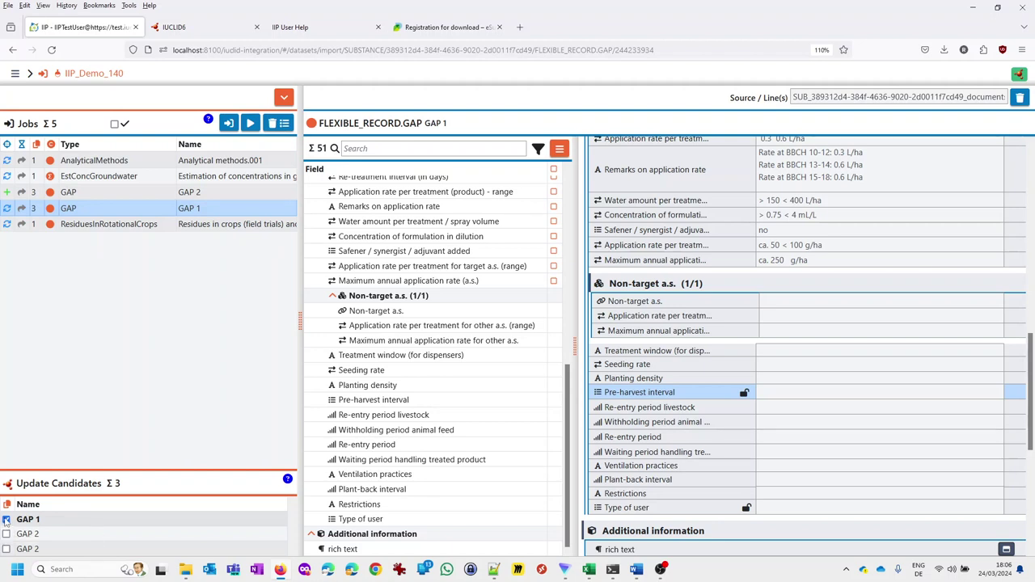
pyautogui.click(5, 520)
pyautogui.click(6, 520)
# Step: Read the Update Candidates section 5.1 of the IIP User Help and return to the import page
pyautogui.click(305, 27)
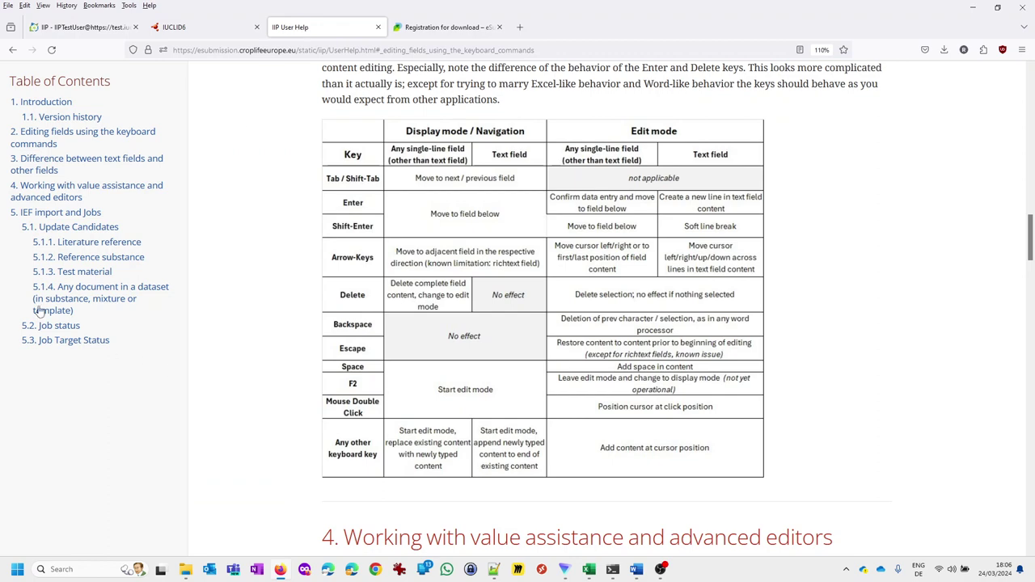
pyautogui.click(65, 227)
pyautogui.scroll(-3, 526, 345)
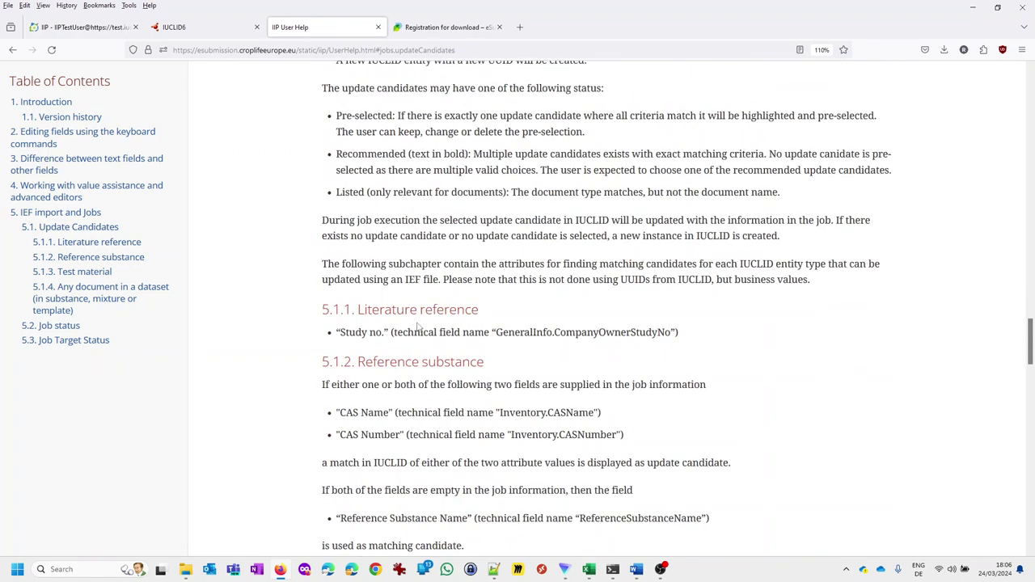
pyautogui.scroll(-1, 406, 327)
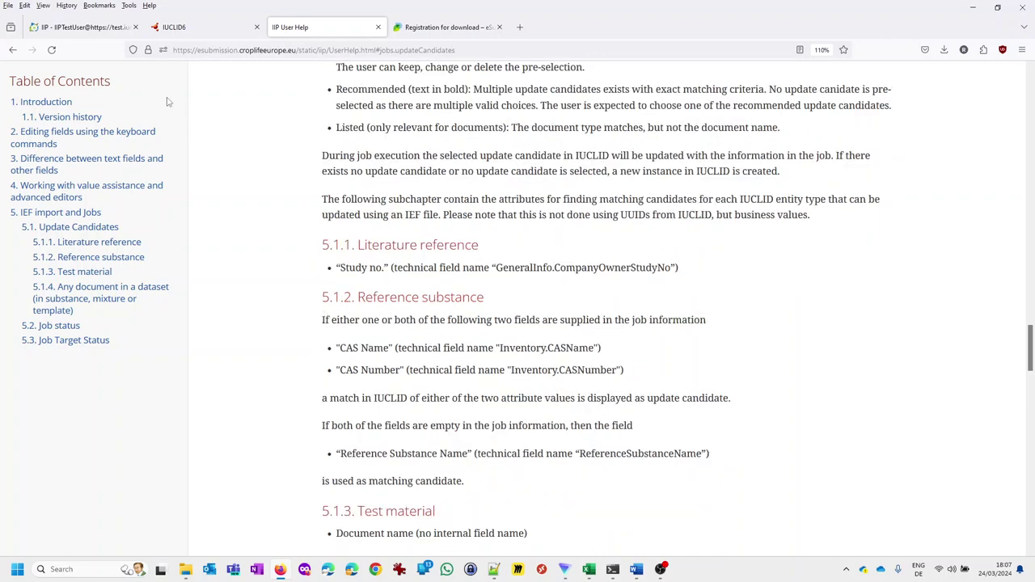
pyautogui.click(59, 29)
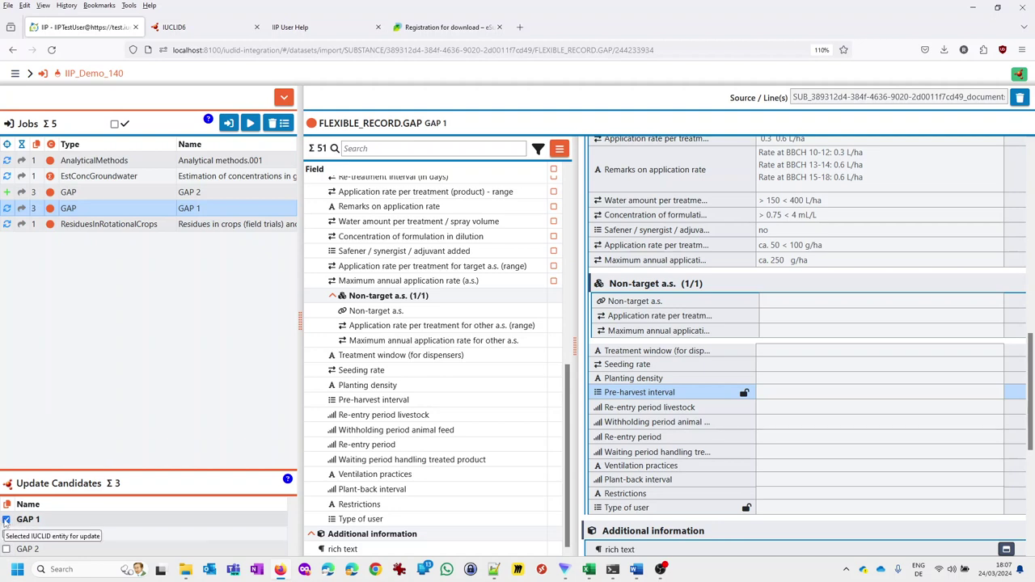
# Step: Inspect both recommended GAP 2 update candidates of the GAP 2 job and return to the job's own field list
pyautogui.click(74, 192)
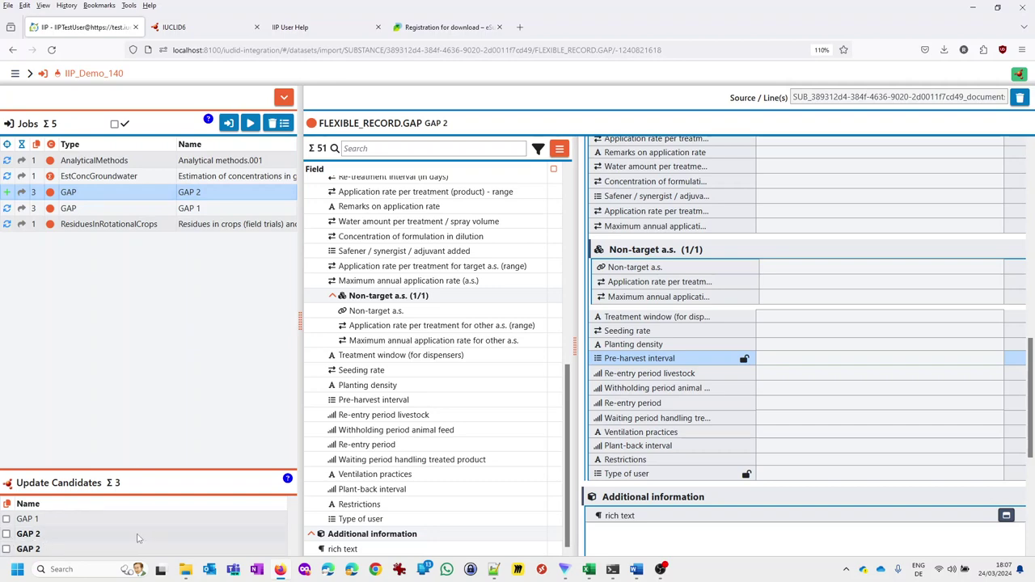
pyautogui.click(33, 535)
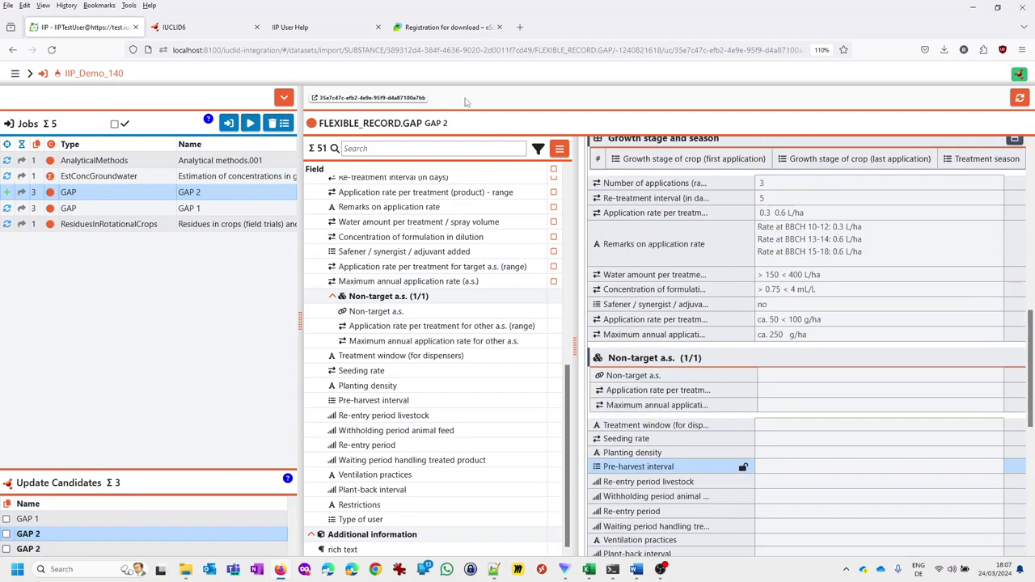
pyautogui.click(116, 549)
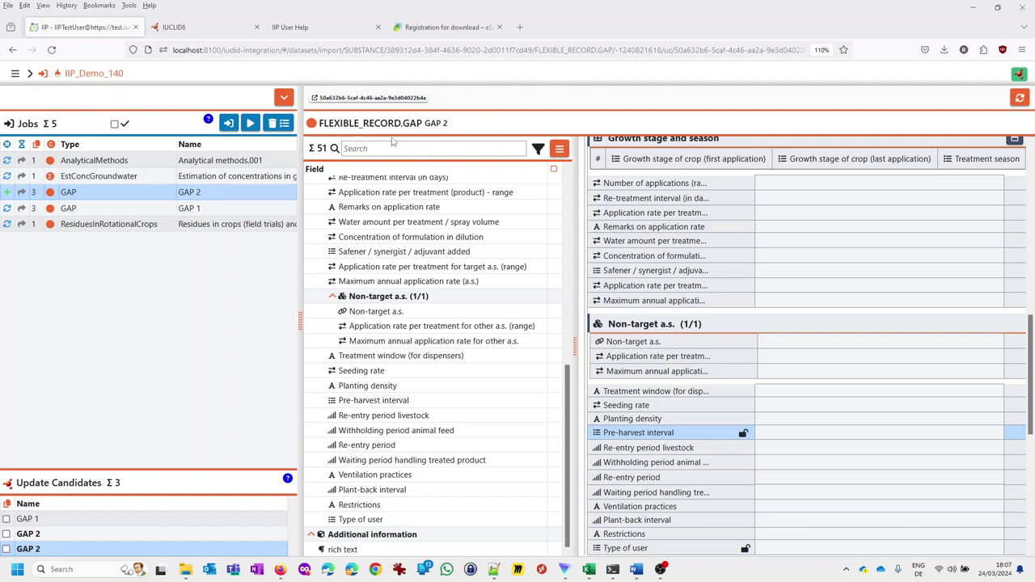
pyautogui.click(92, 195)
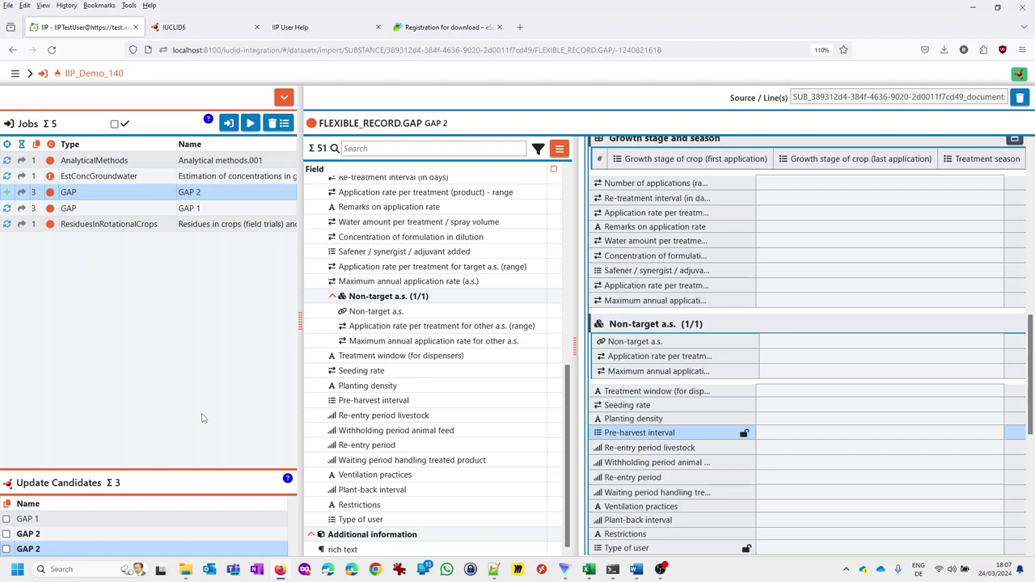
pyautogui.scroll(8, 520, 463)
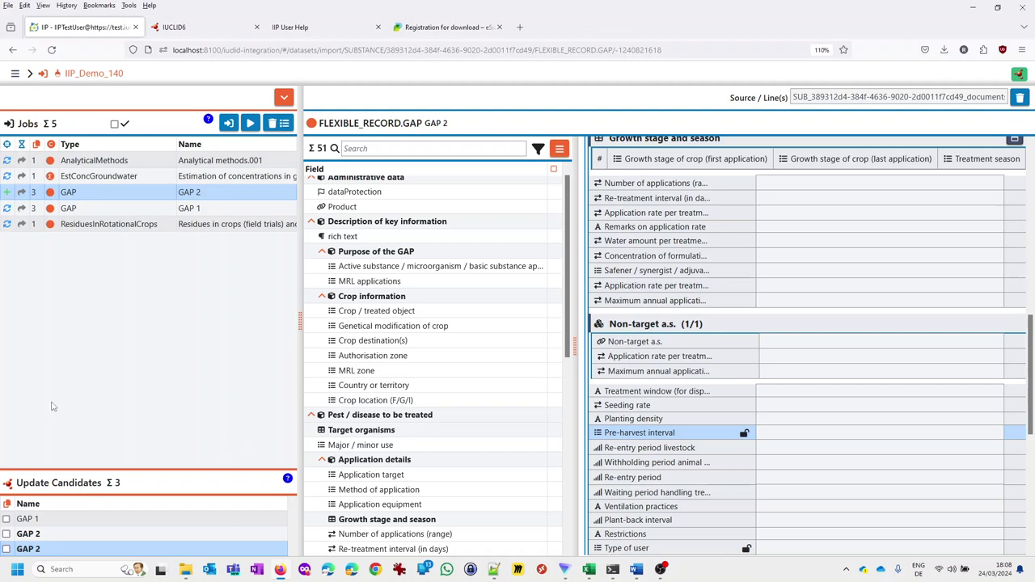
# Step: Delete the ResiduesInRotationalCrops and EstConcGroundwater jobs from the import job list
pyautogui.click(250, 124)
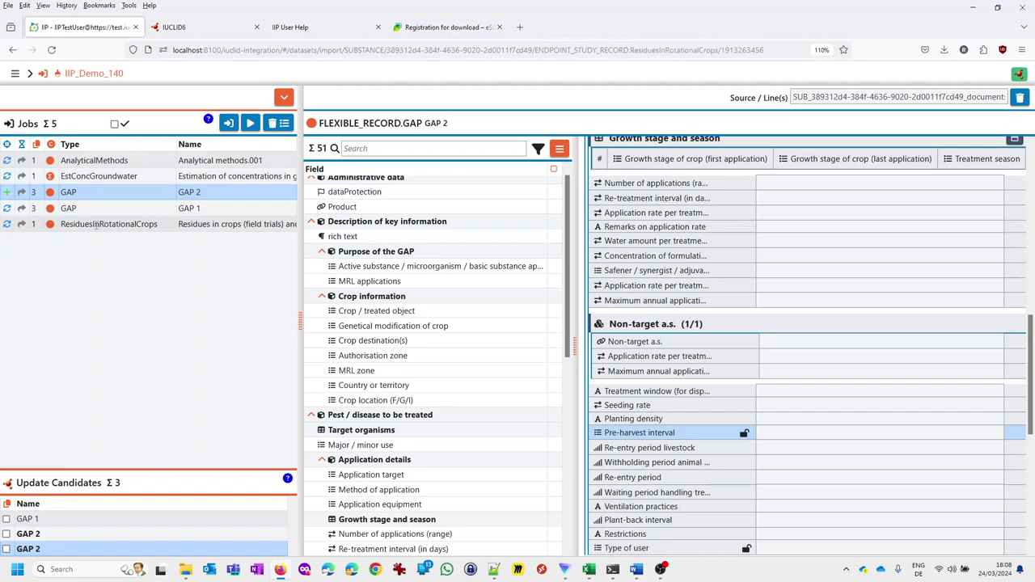
pyautogui.click(95, 225)
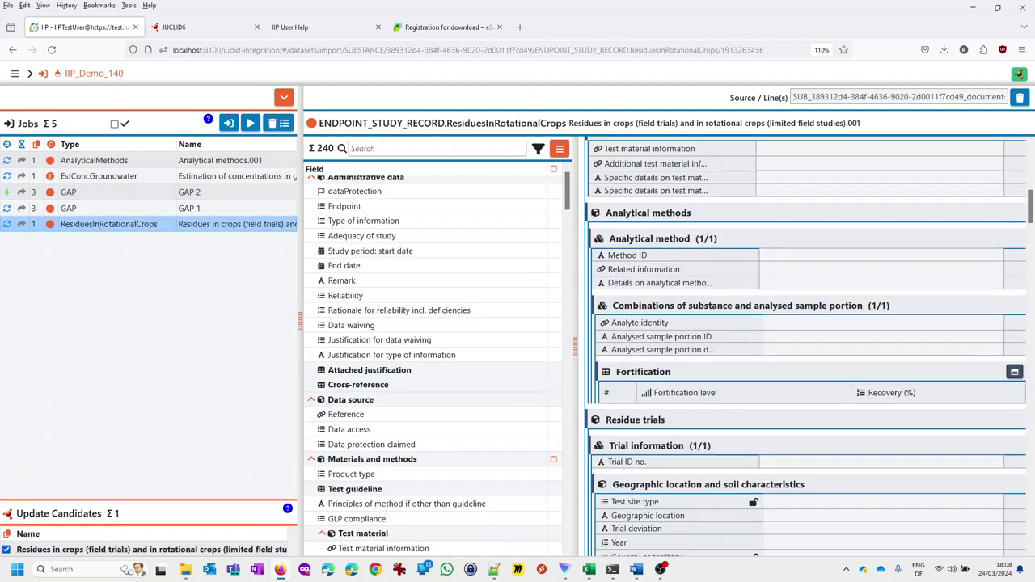
pyautogui.click(1019, 99)
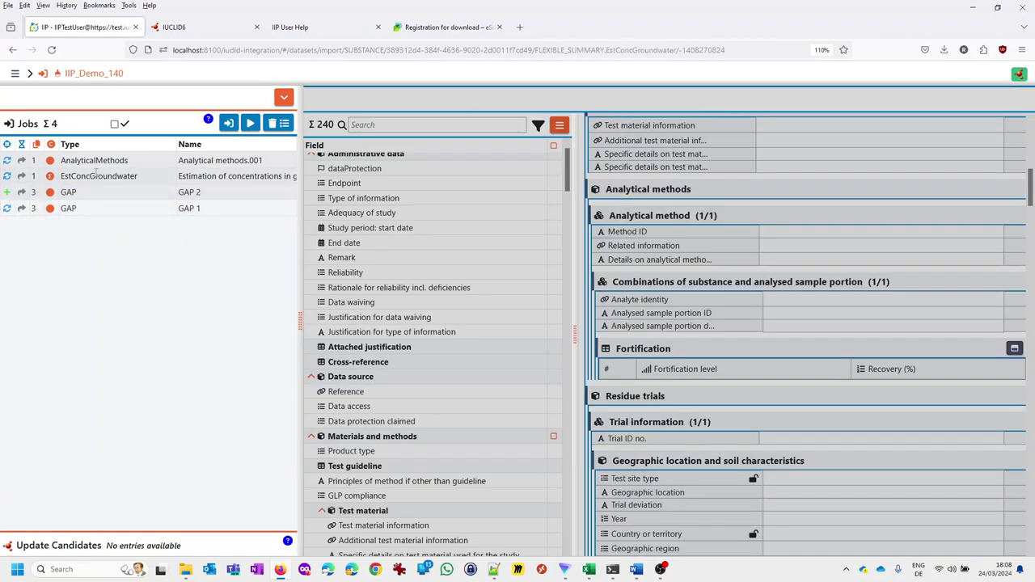
pyautogui.click(95, 175)
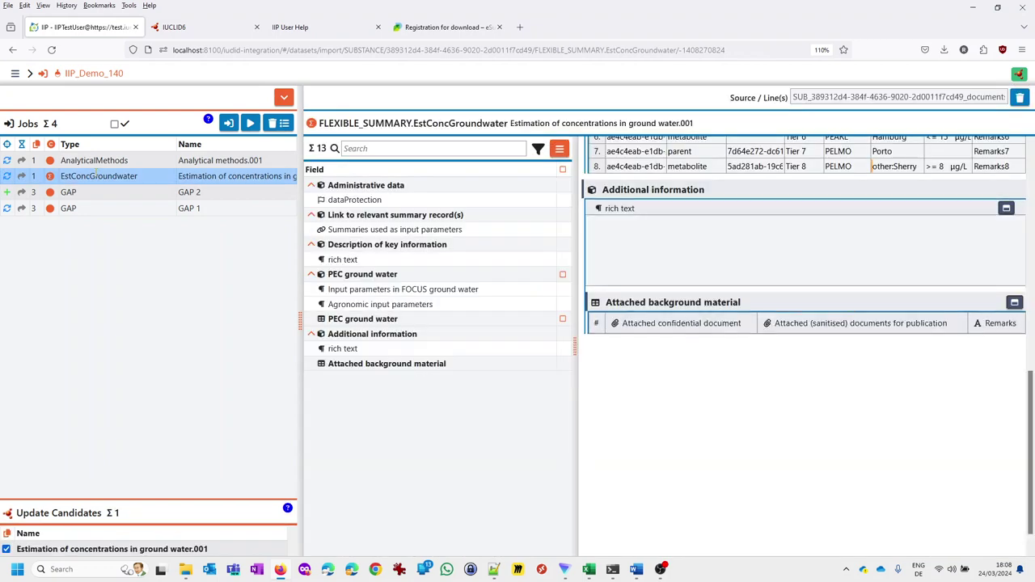
pyautogui.click(1020, 98)
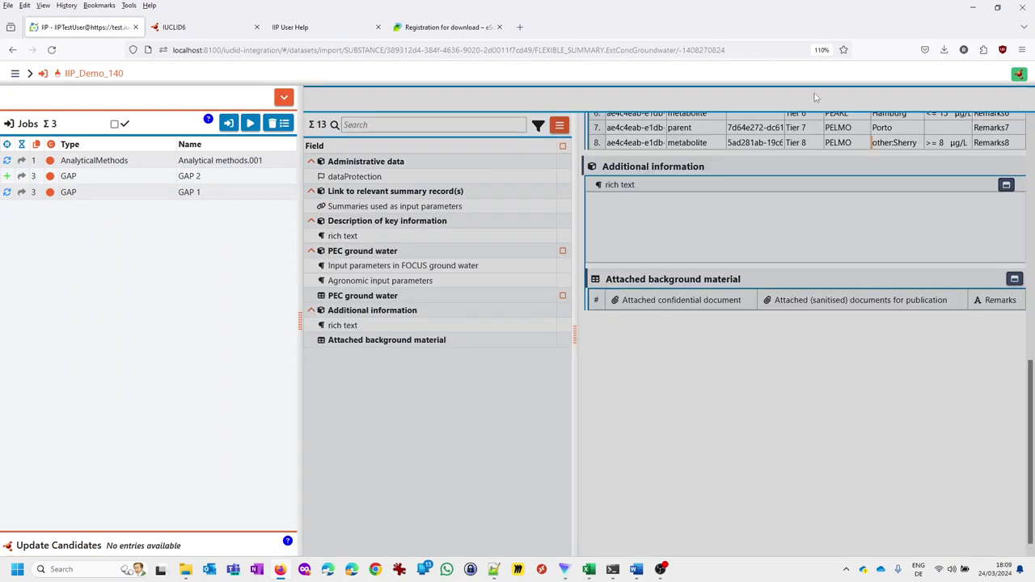
# Step: Review the Analytical methods.001, GAP 1 and GAP 2 jobs with their update candidates and execute the import jobs
pyautogui.click(97, 160)
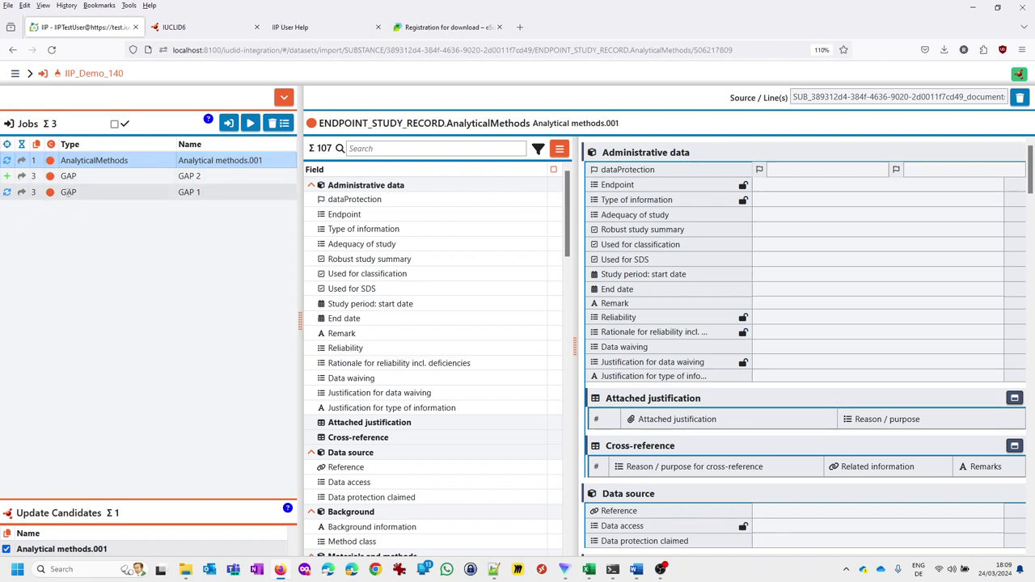
pyautogui.click(76, 192)
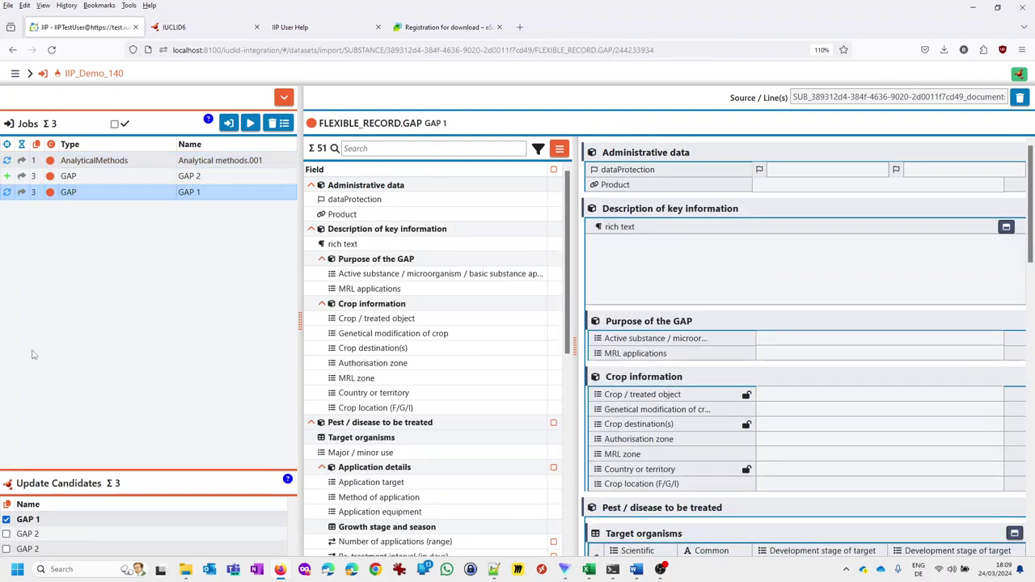
pyautogui.click(81, 177)
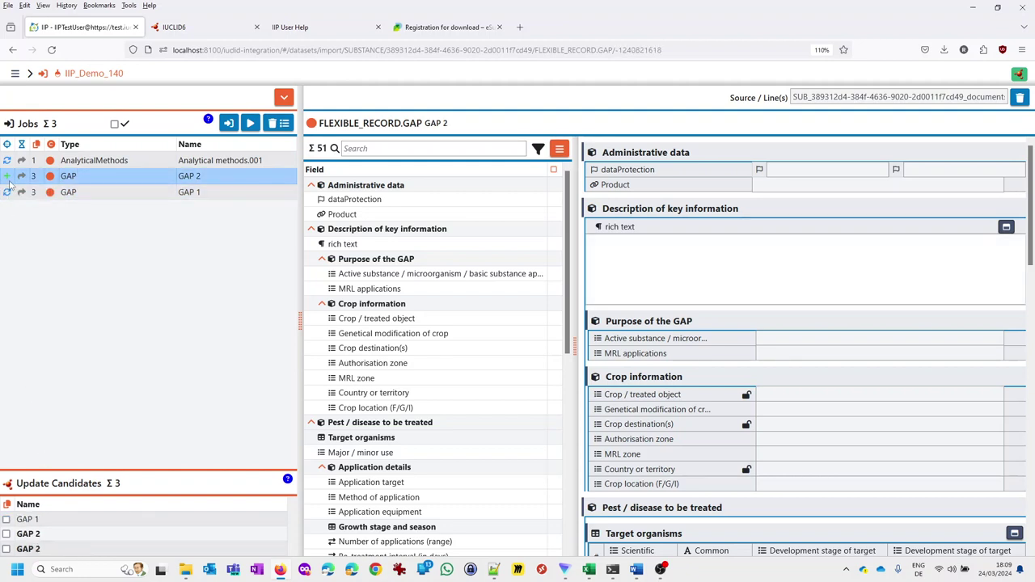
pyautogui.click(250, 124)
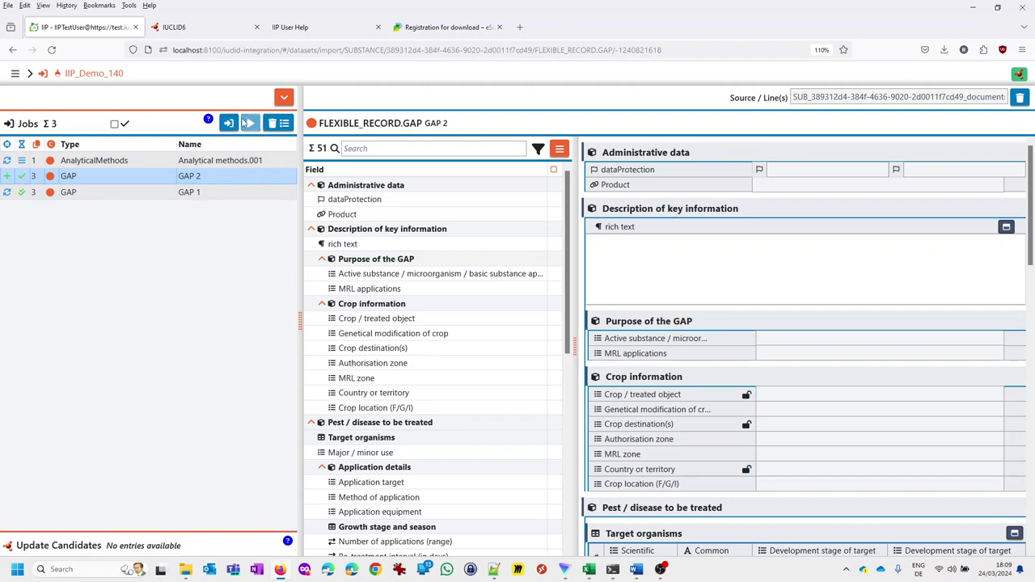
# Step: Open the complete document list of the IIP_Demo_140 substance dataset and refresh its IUCLID documents
pyautogui.click(15, 72)
pyautogui.click(40, 136)
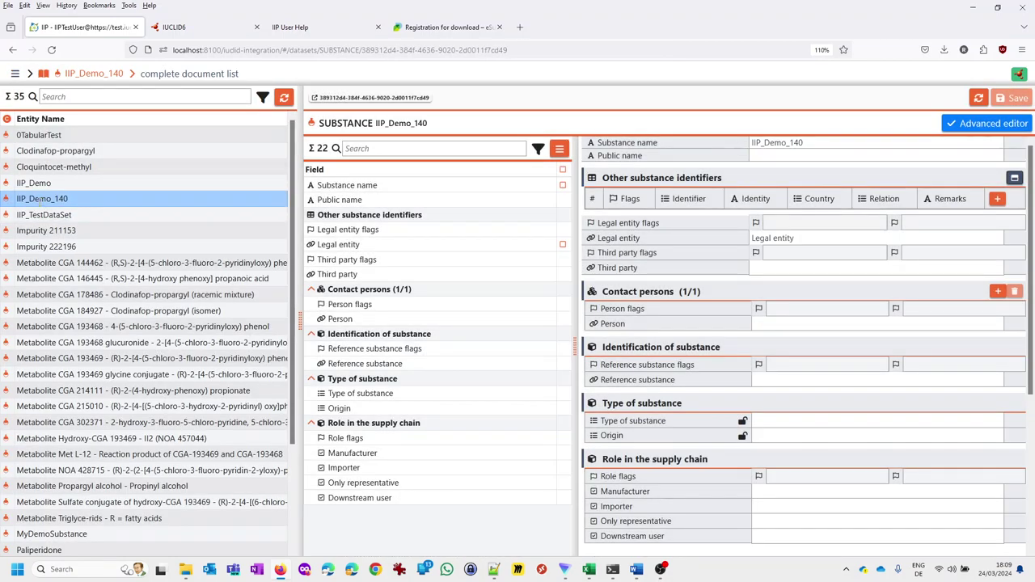
pyautogui.click(178, 75)
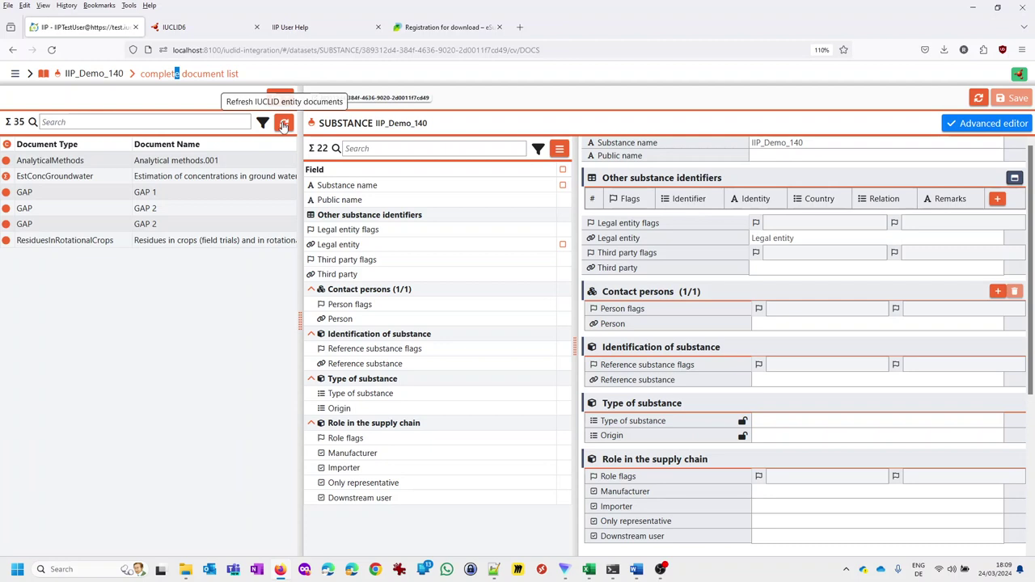
pyautogui.click(284, 126)
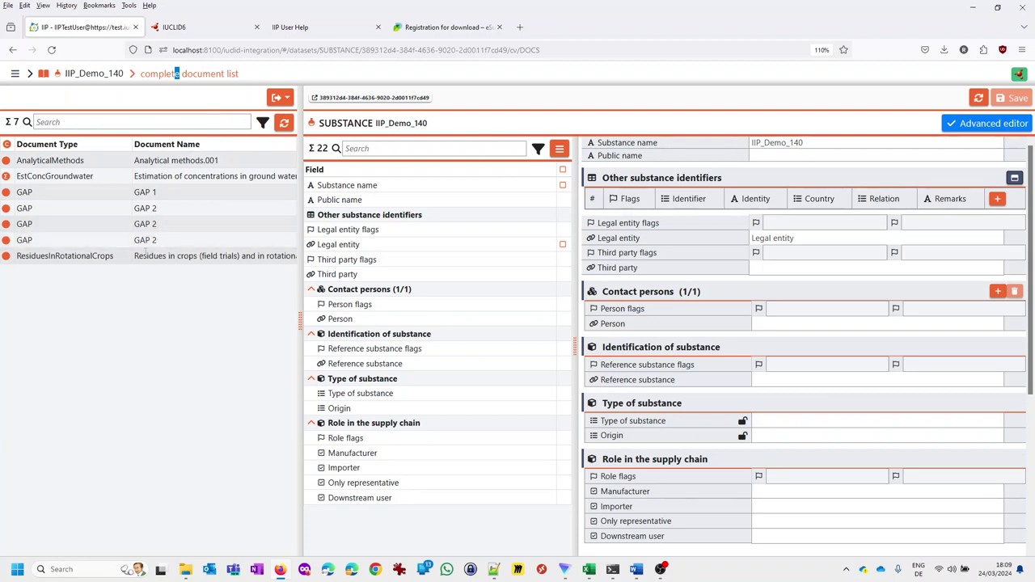
# Step: Return to the home page and open the About page with the version and troubleshooting contact information
pyautogui.click(15, 73)
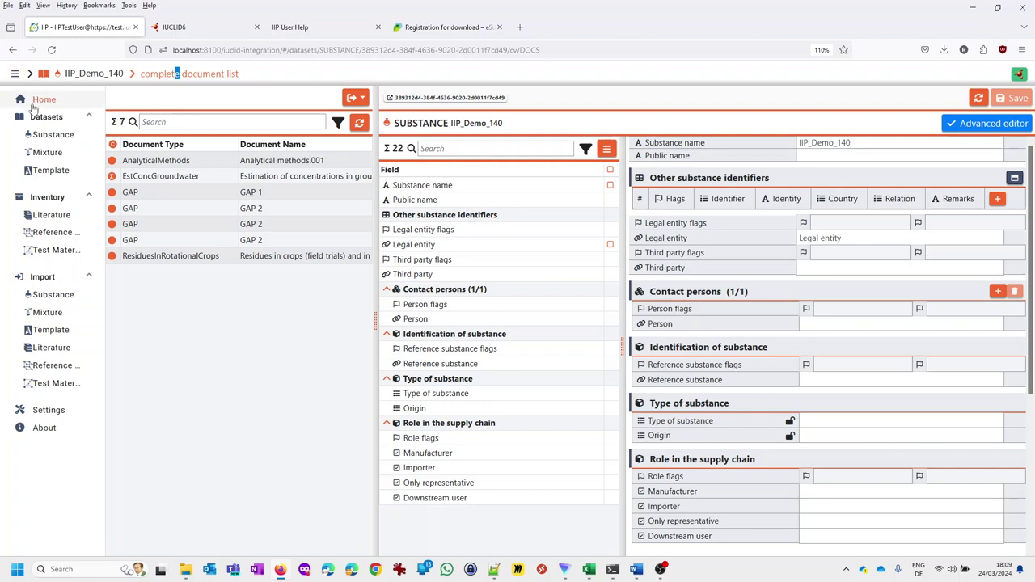
pyautogui.click(39, 103)
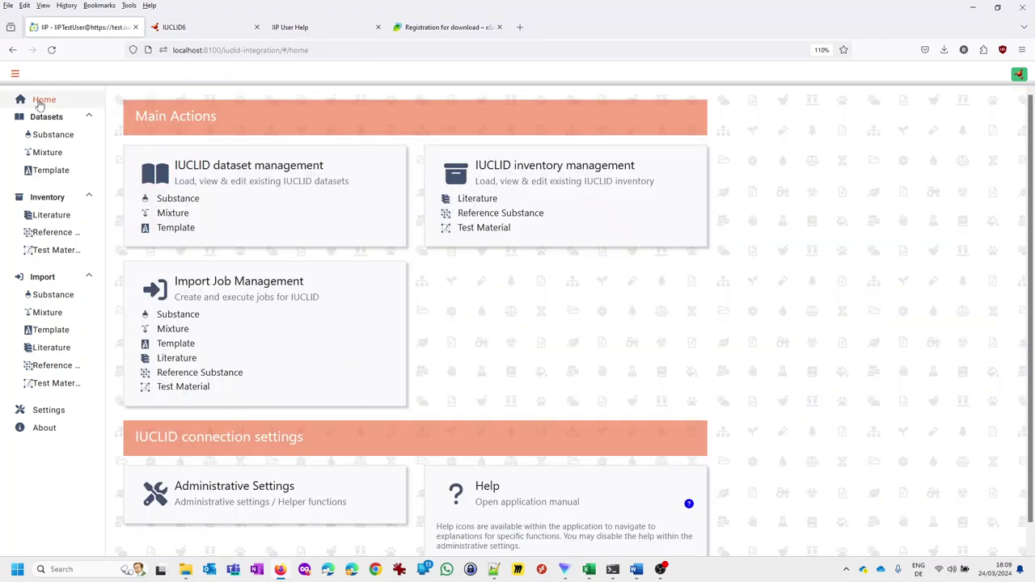
pyautogui.click(47, 430)
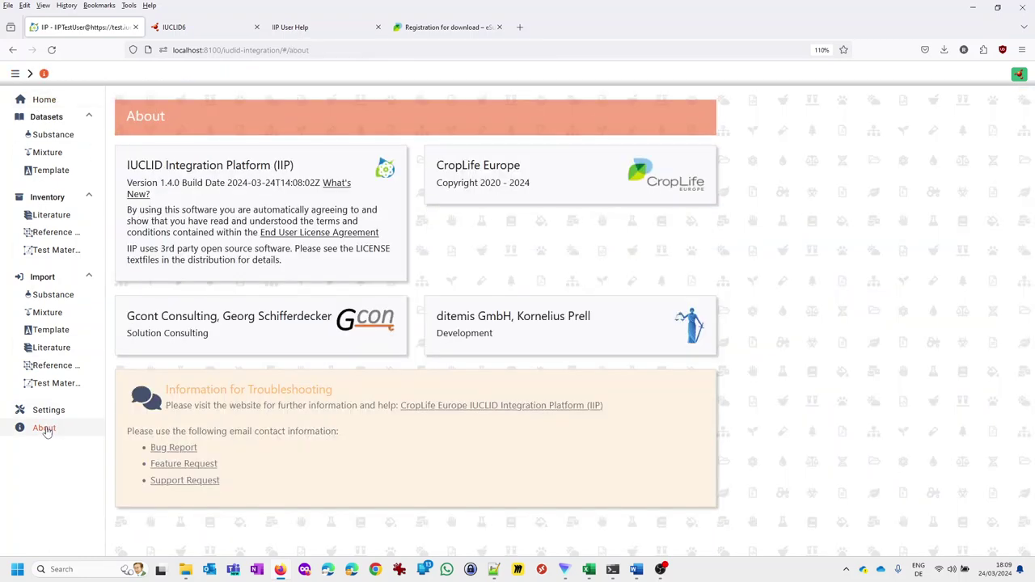